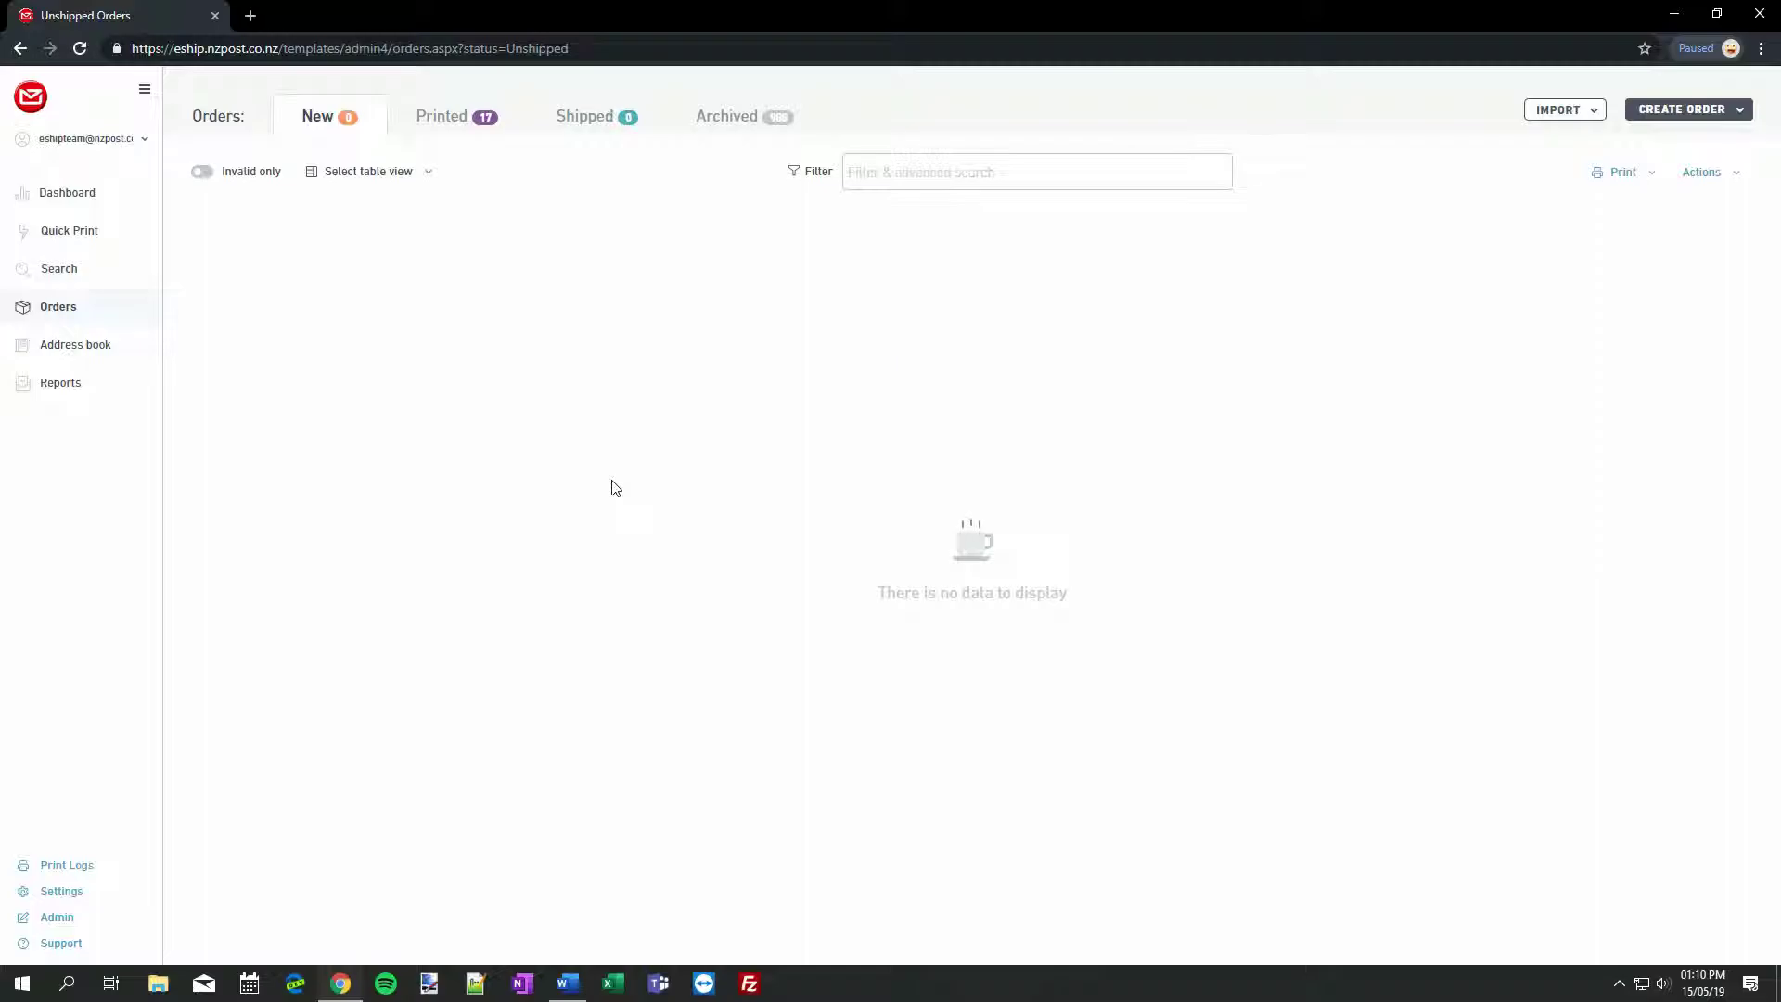
- Download the Windows Print Client from eShip's Printing settings and install StarShipIT Print Client
{"action": "left_click", "coordinate": [110, 890]}
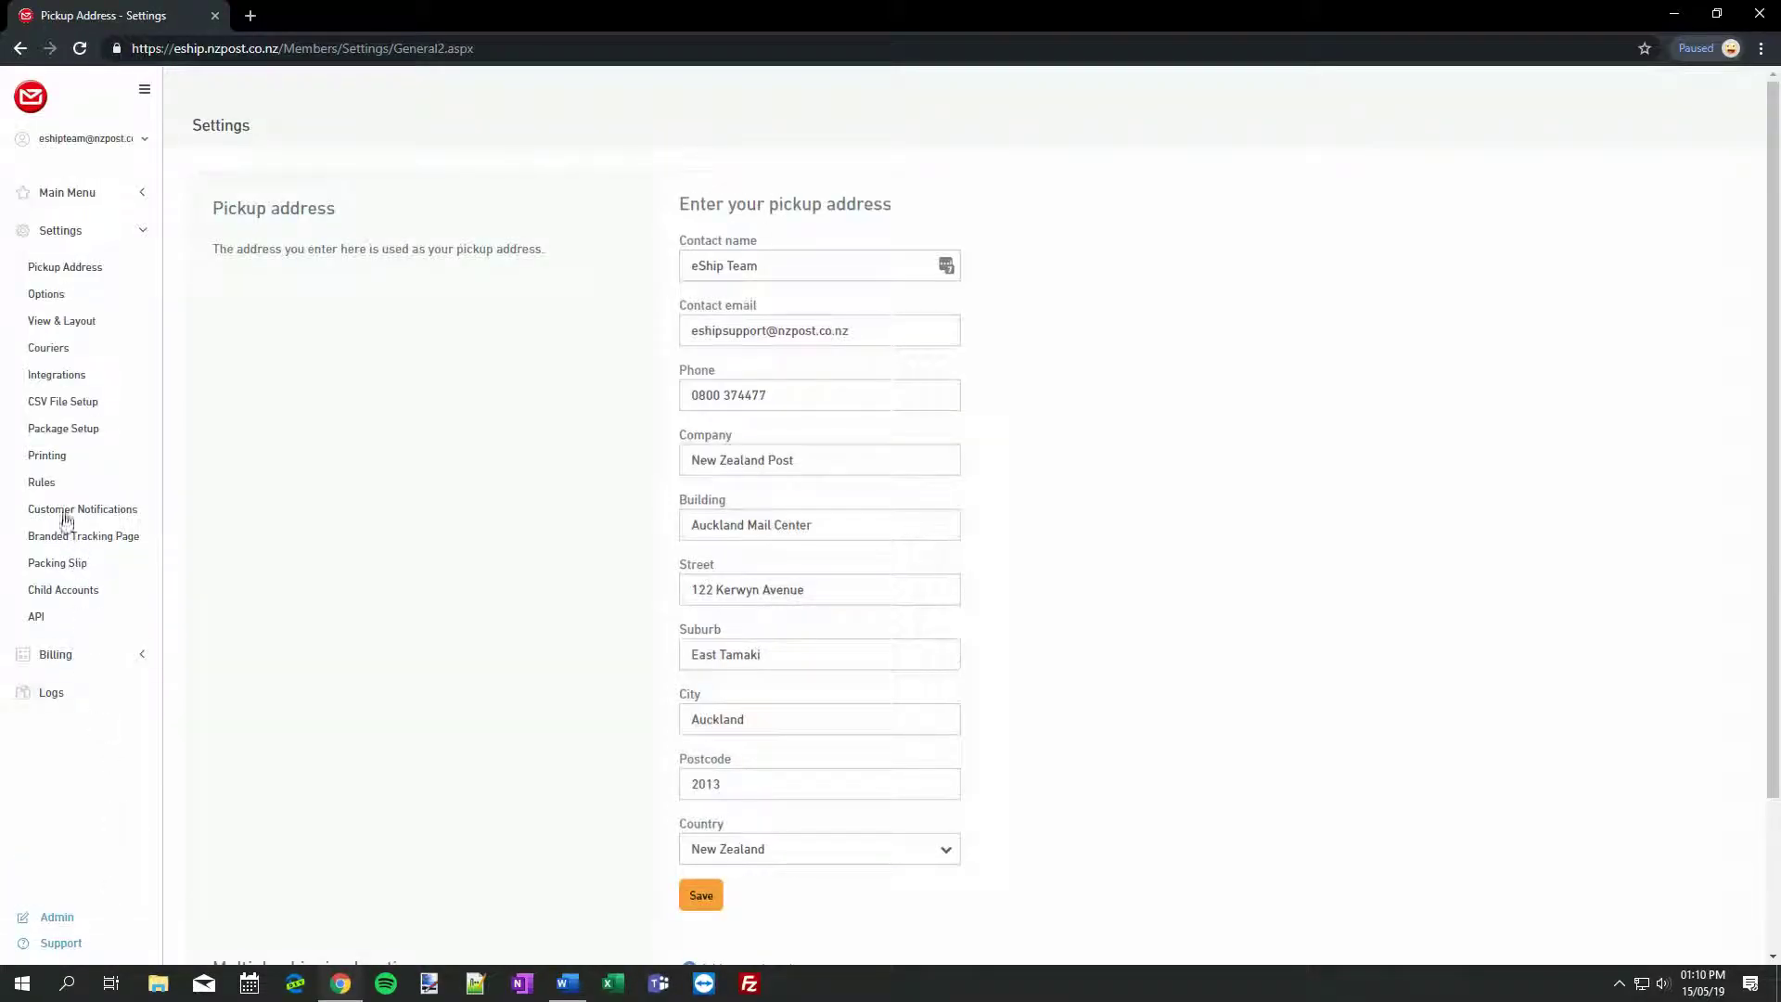
{"action": "left_click", "coordinate": [60, 458]}
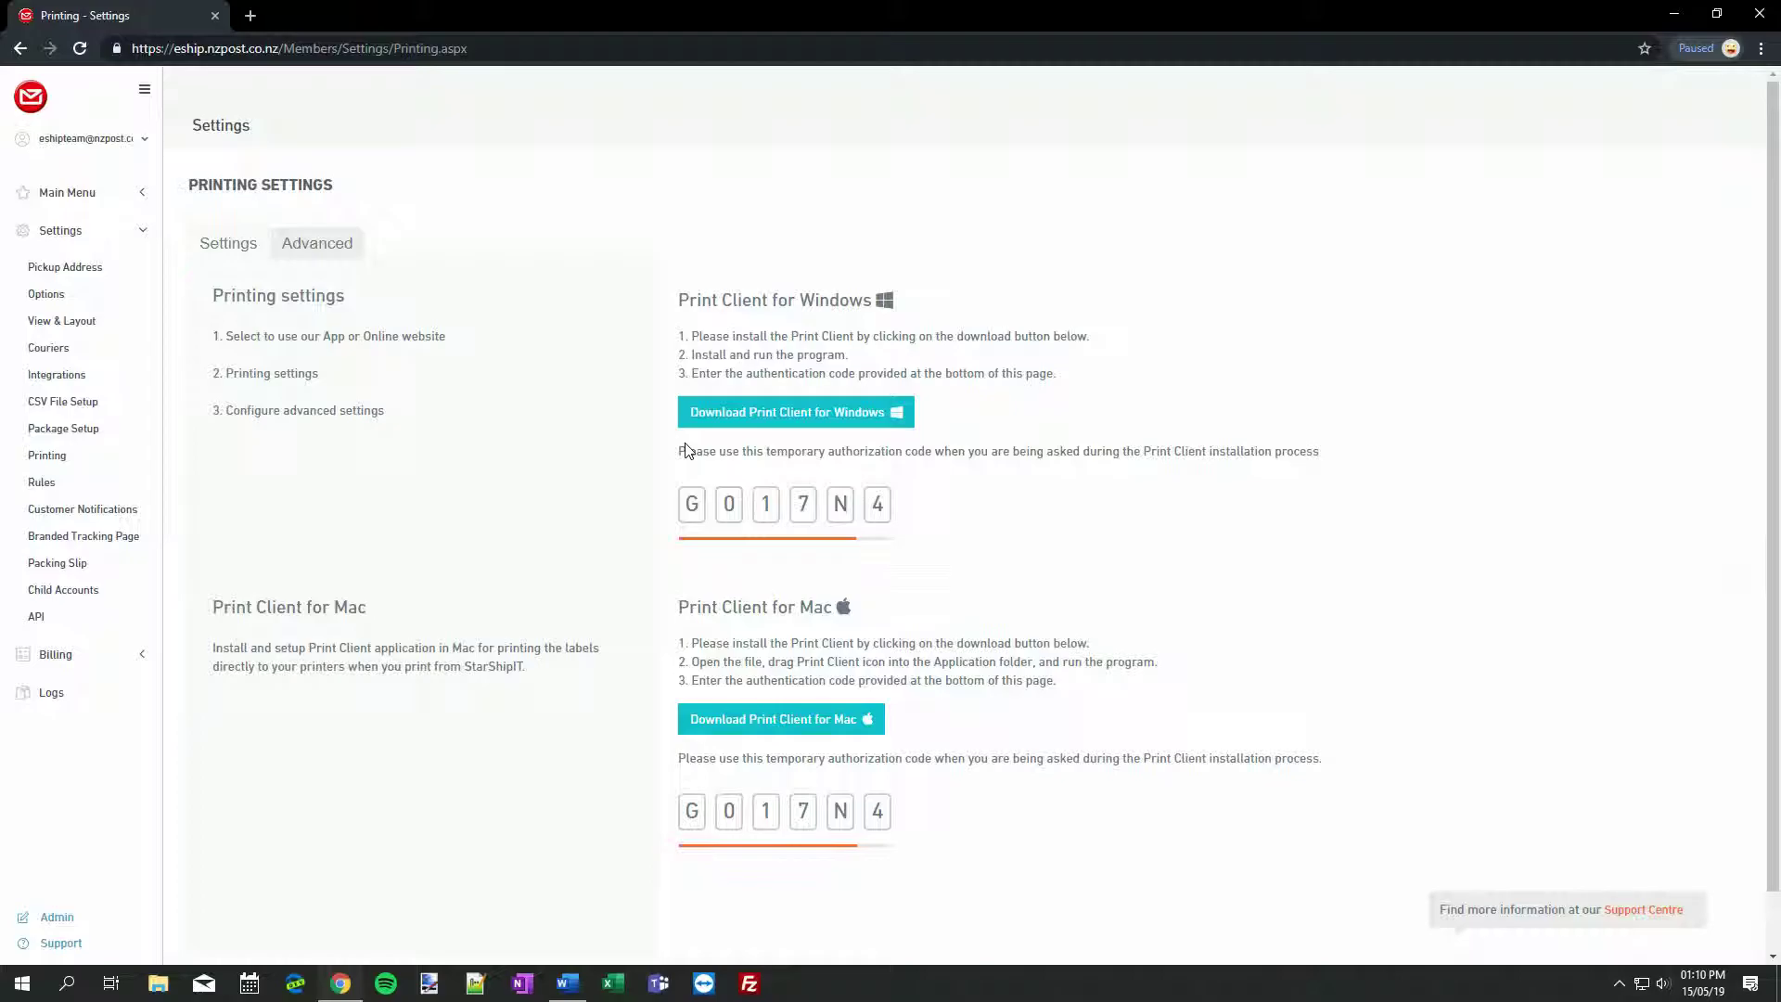
{"action": "left_click", "coordinate": [747, 419]}
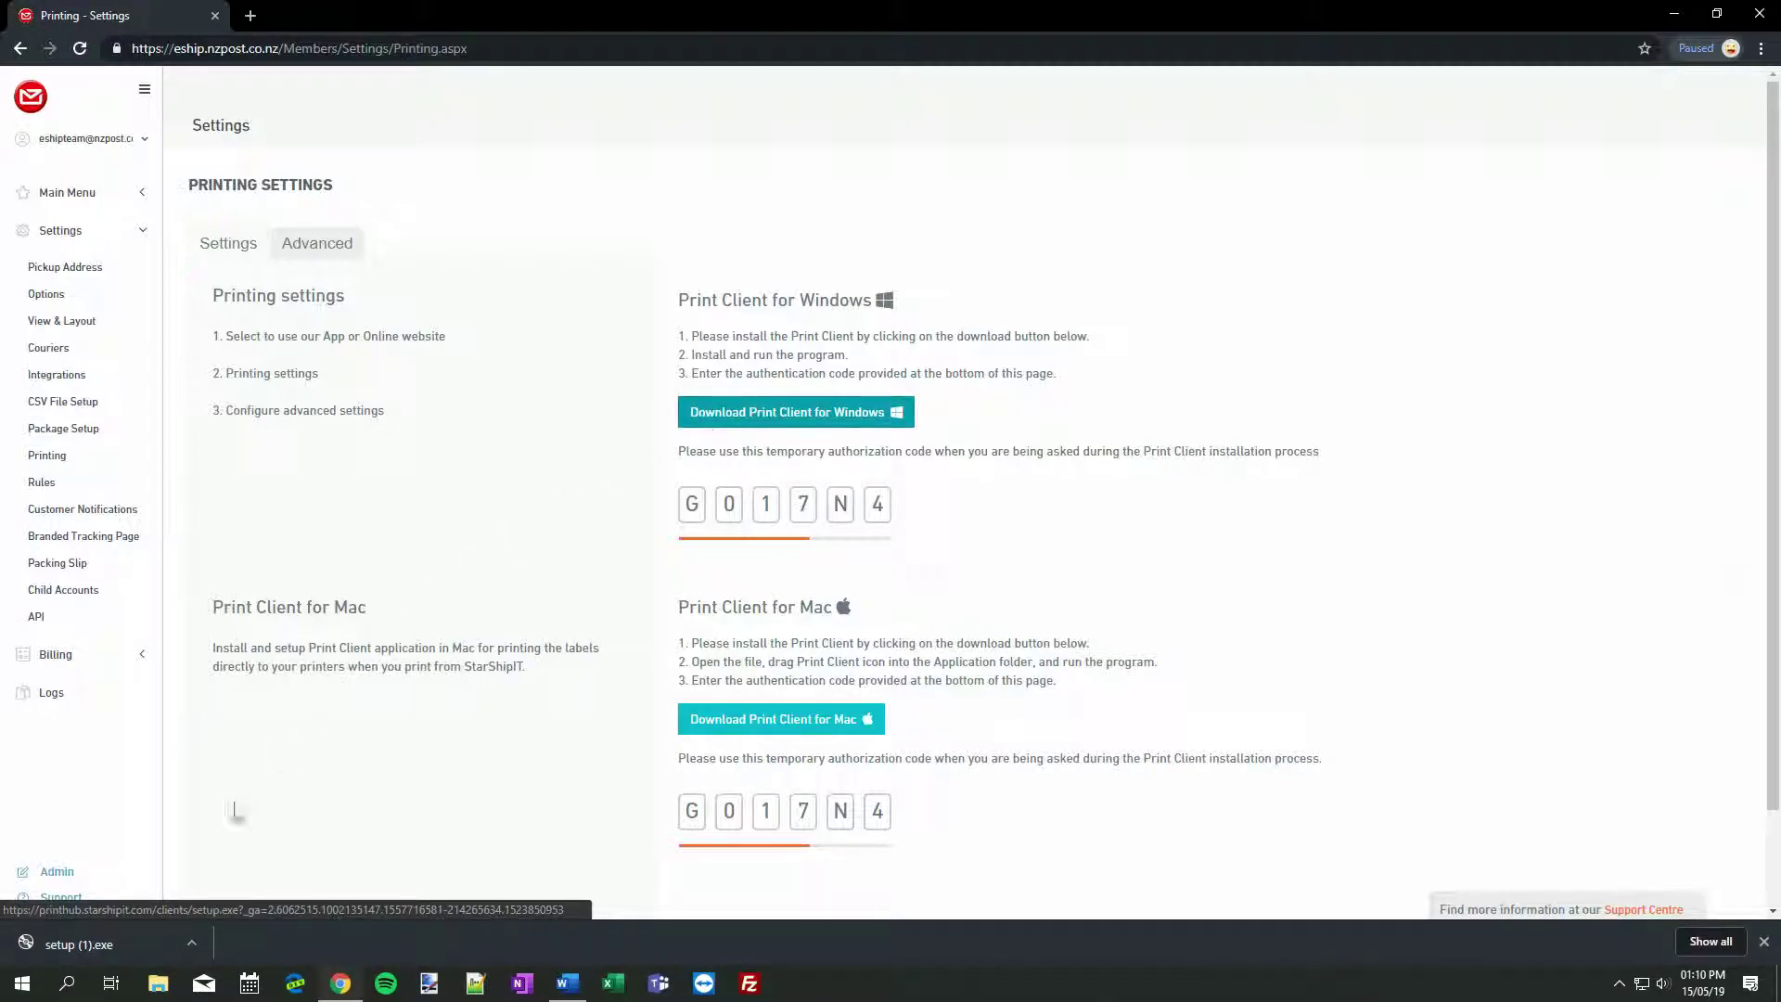
{"action": "left_click", "coordinate": [139, 954]}
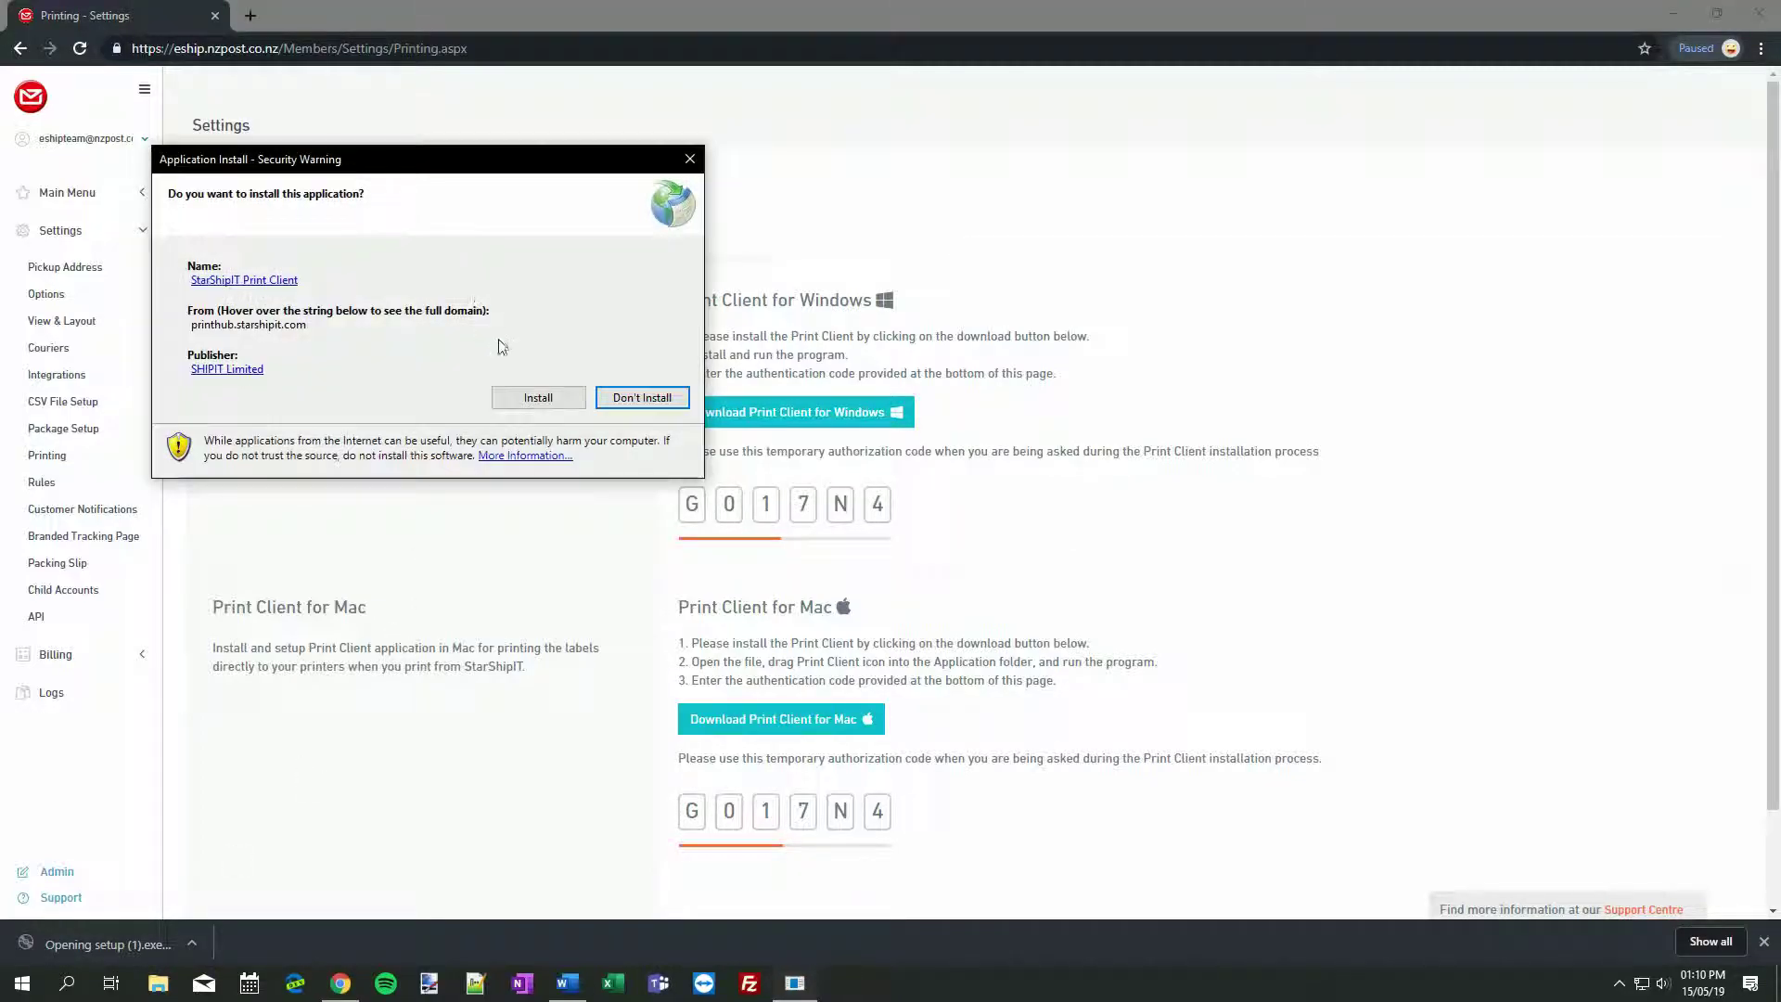
{"action": "left_click", "coordinate": [526, 404]}
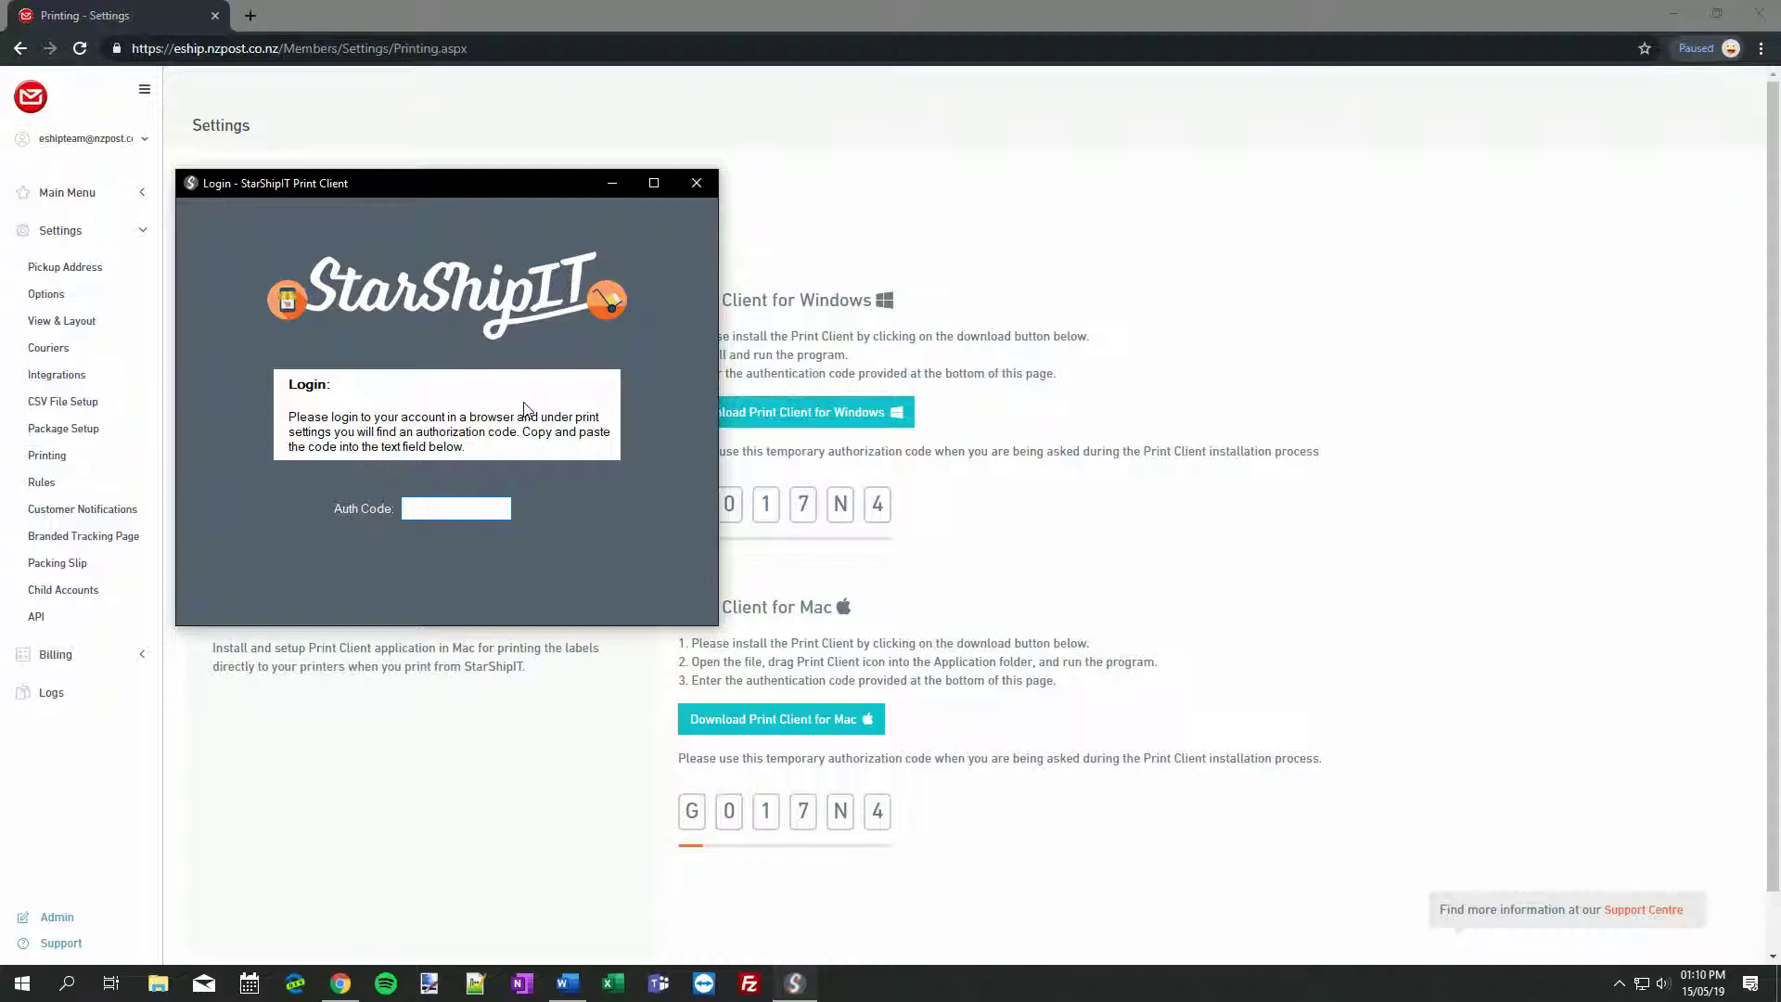
- Log in to the Print Client with eShip's auth code and make SATO CG412 the default printer
{"action": "left_click_drag", "start_coordinate": [527, 181], "coordinate": [422, 173]}
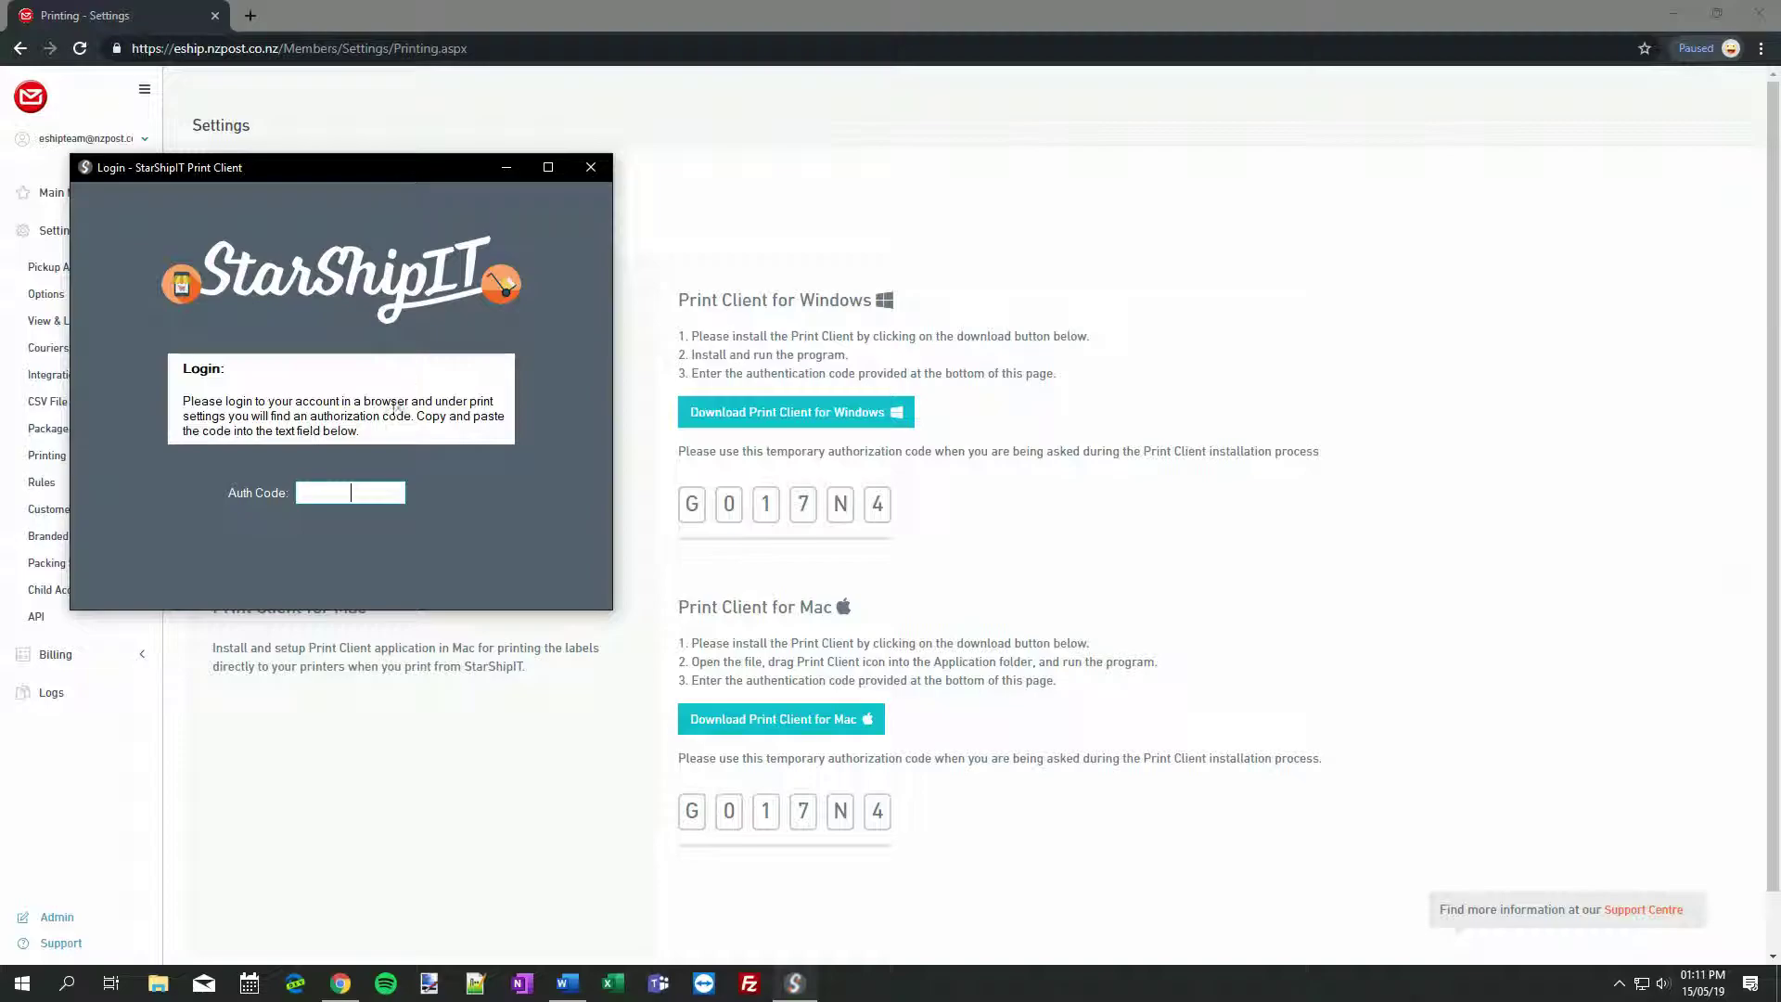
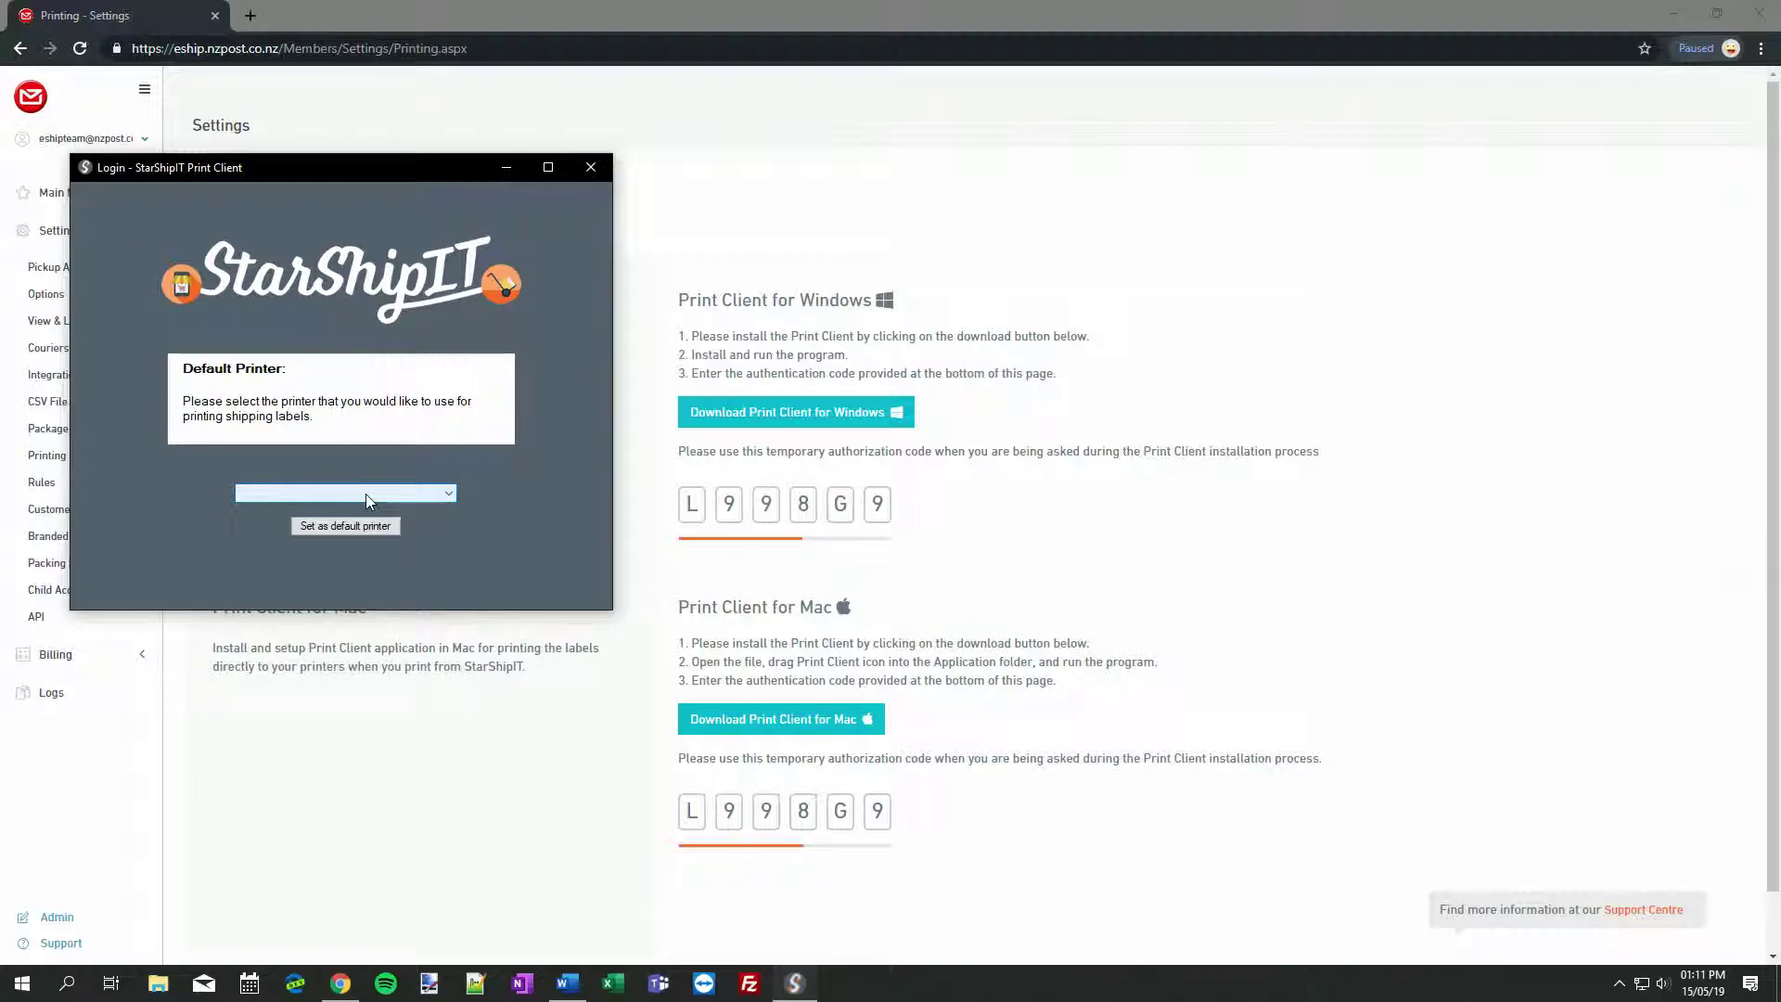
{"action": "left_click", "coordinate": [444, 495]}
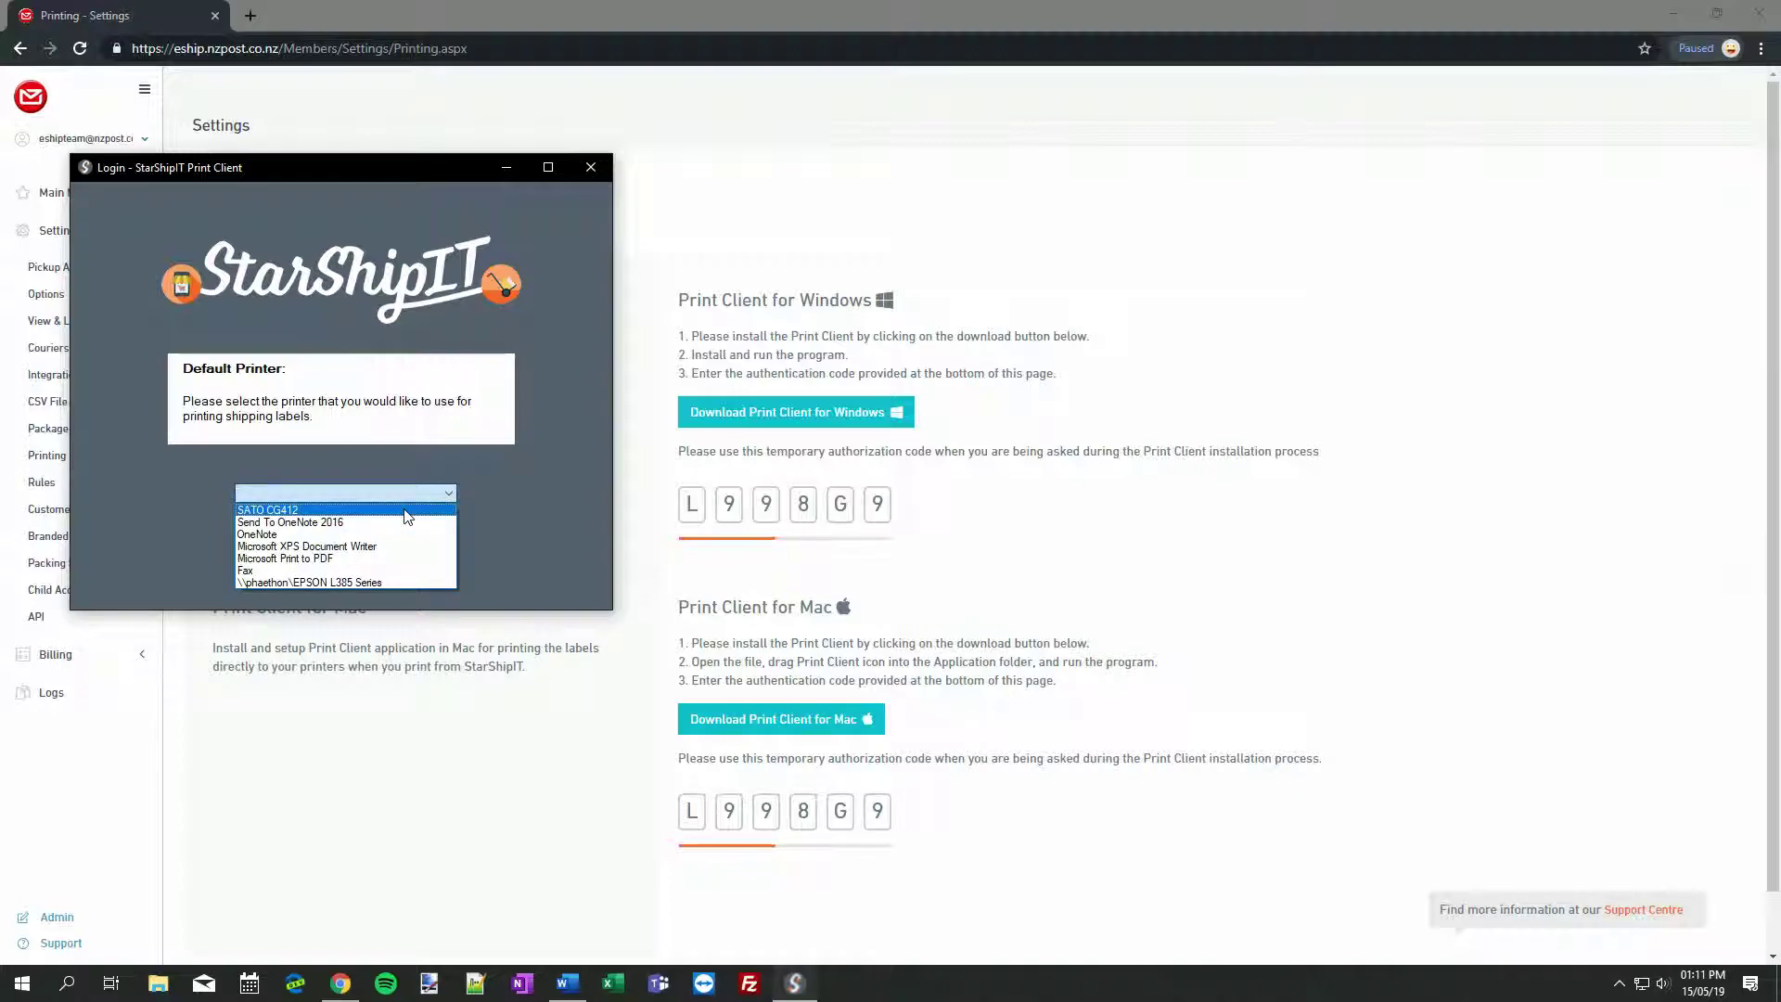
{"action": "left_click", "coordinate": [408, 511]}
{"action": "left_click", "coordinate": [371, 525]}
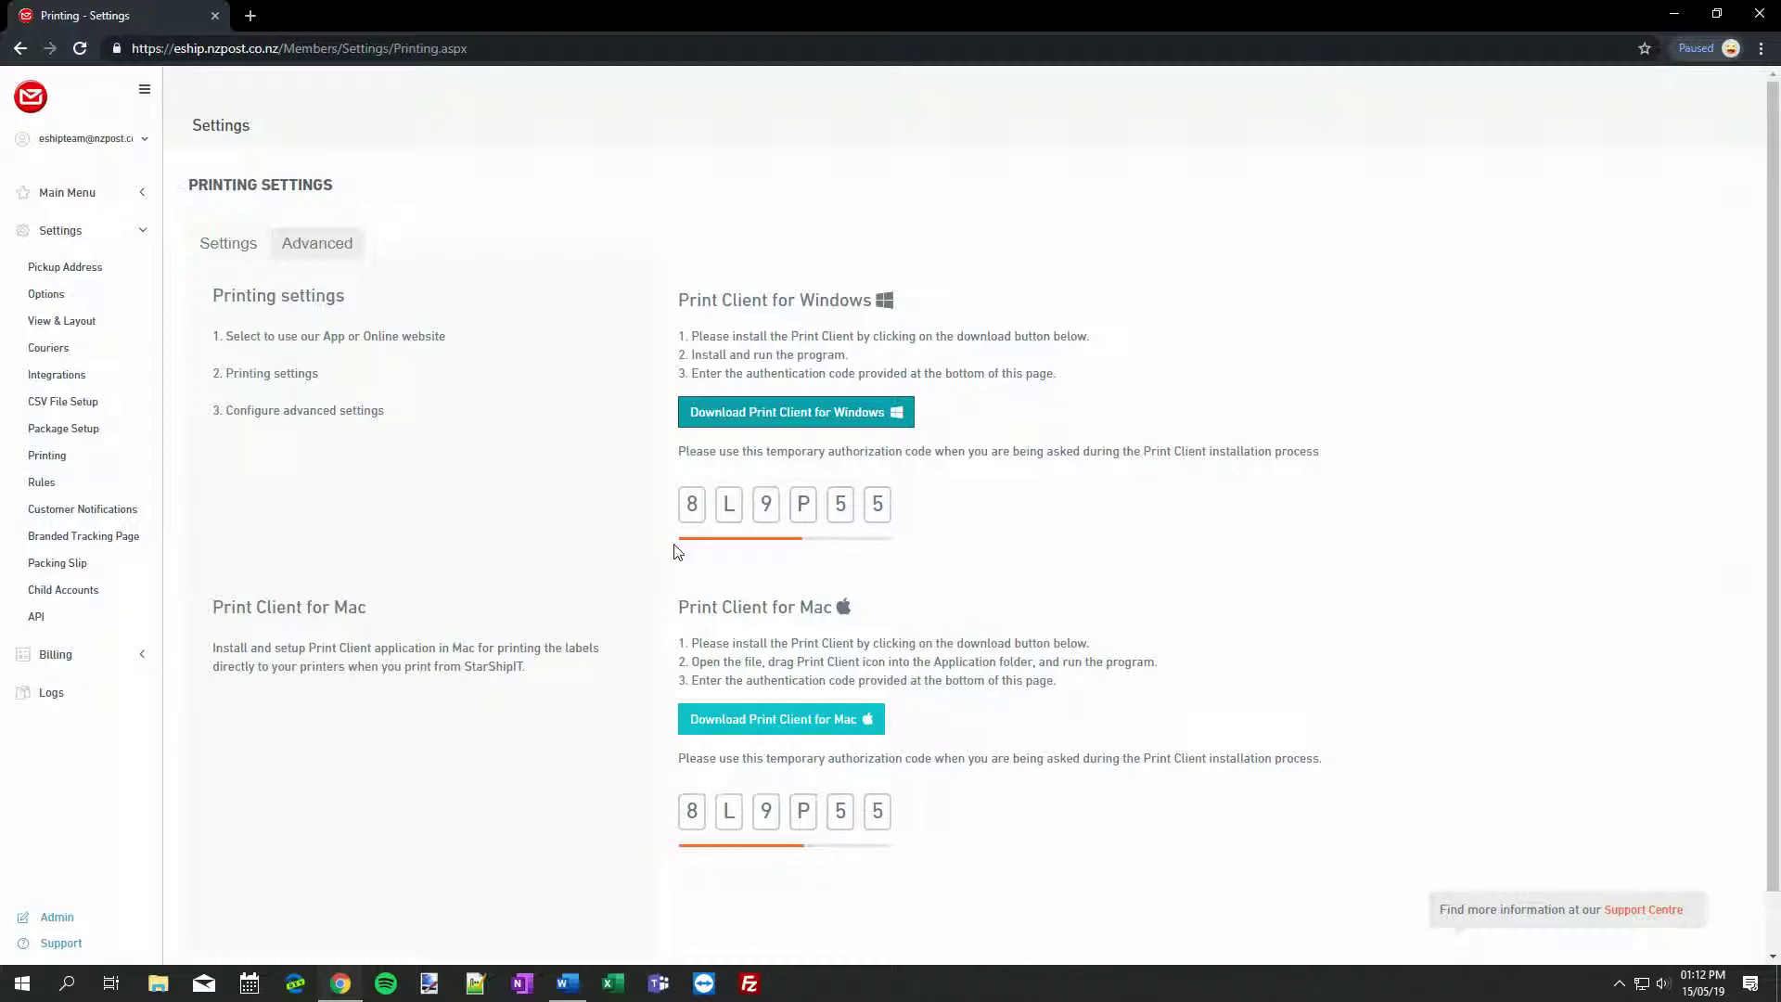
- Add an advanced CourierPost print setting using the Print Client method and save it
{"action": "left_click", "coordinate": [336, 249]}
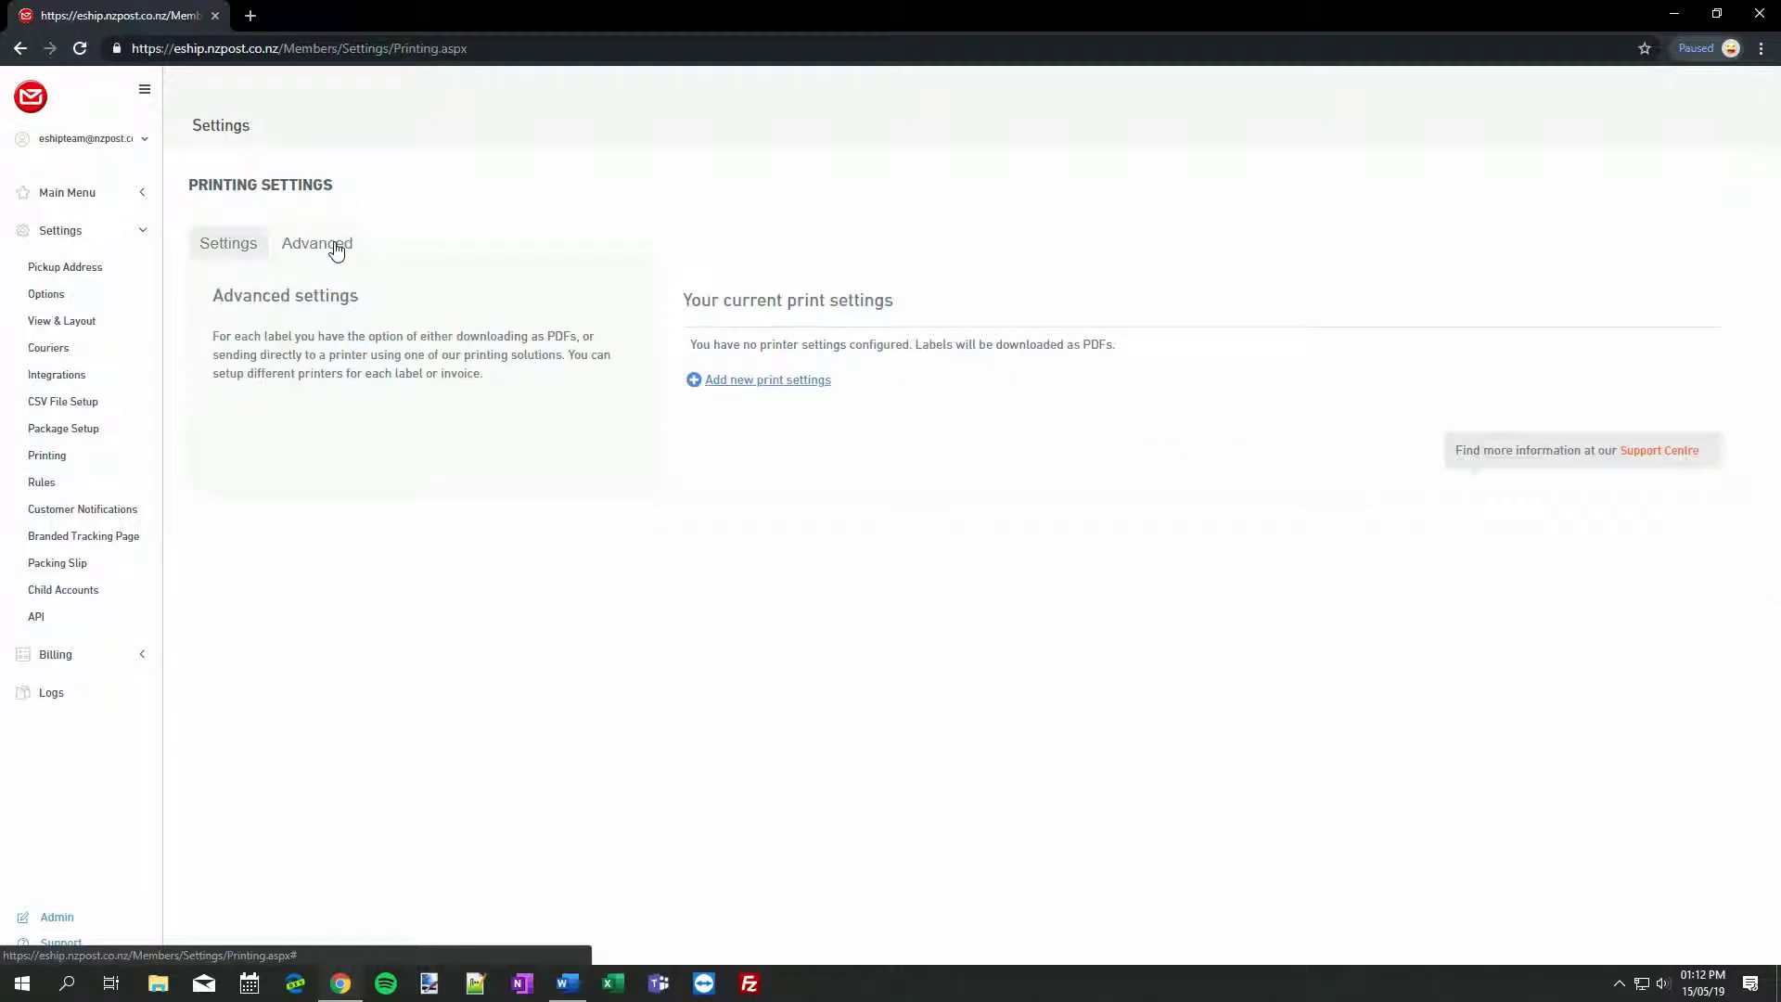
{"action": "left_click", "coordinate": [725, 381]}
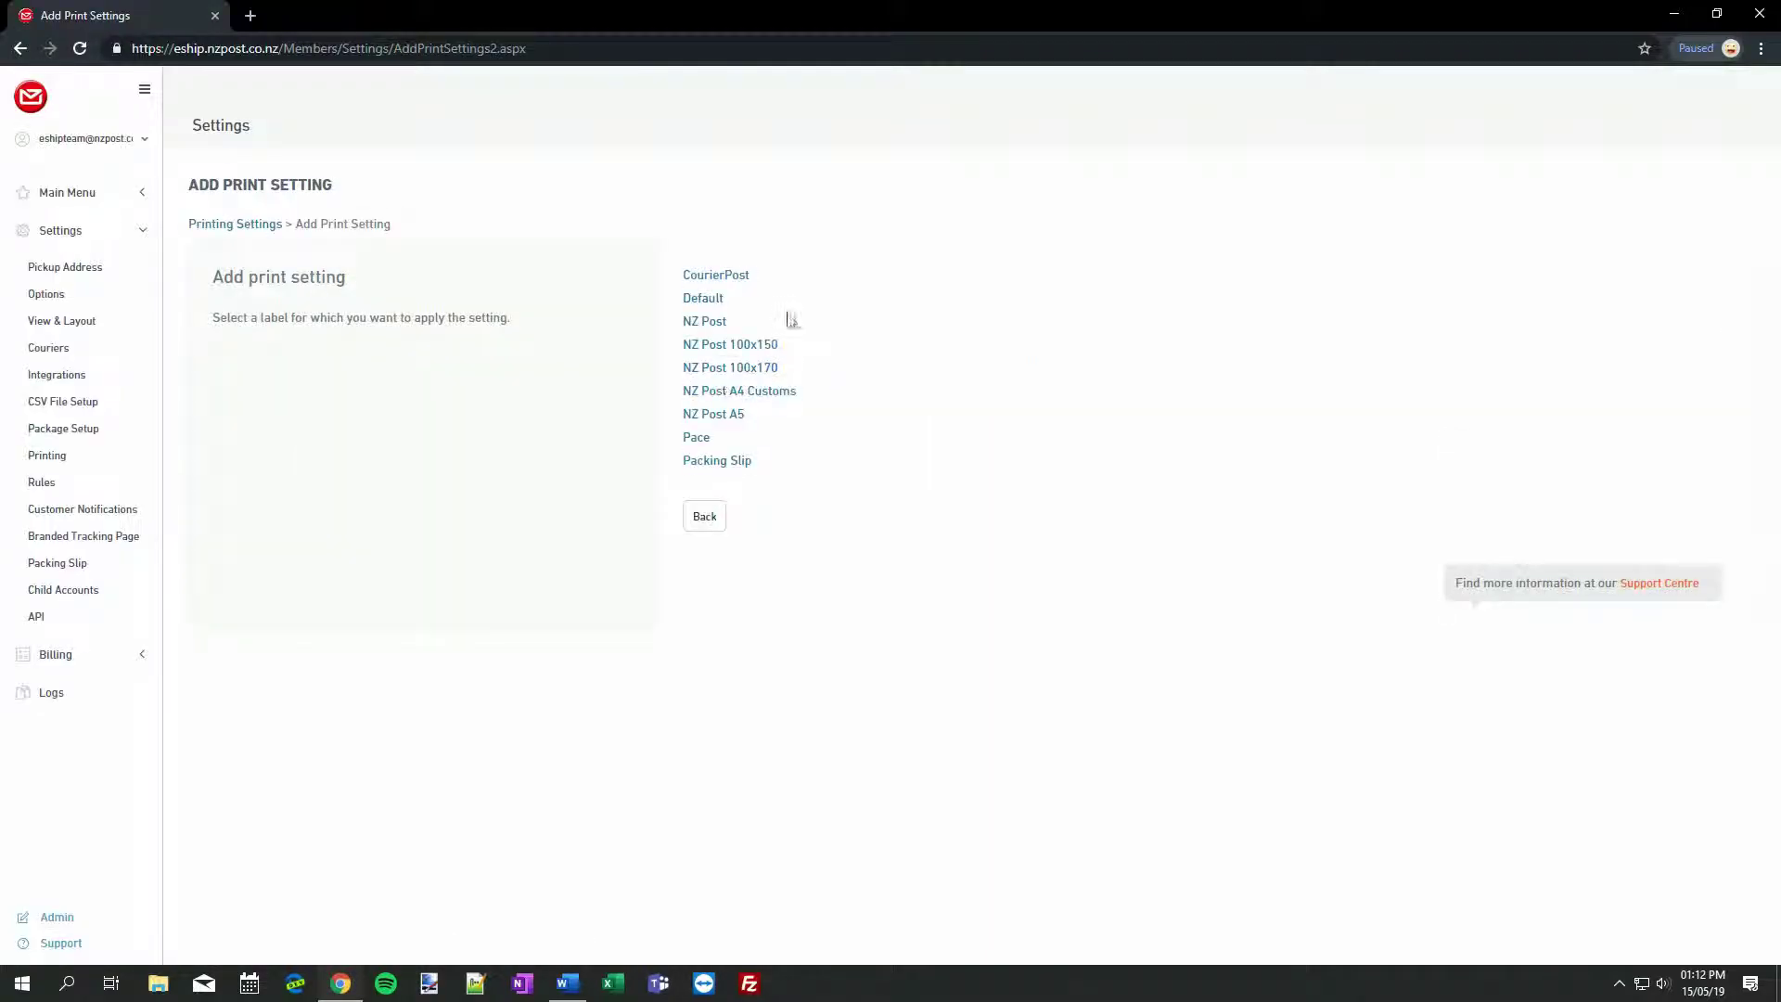
{"action": "left_click", "coordinate": [742, 275]}
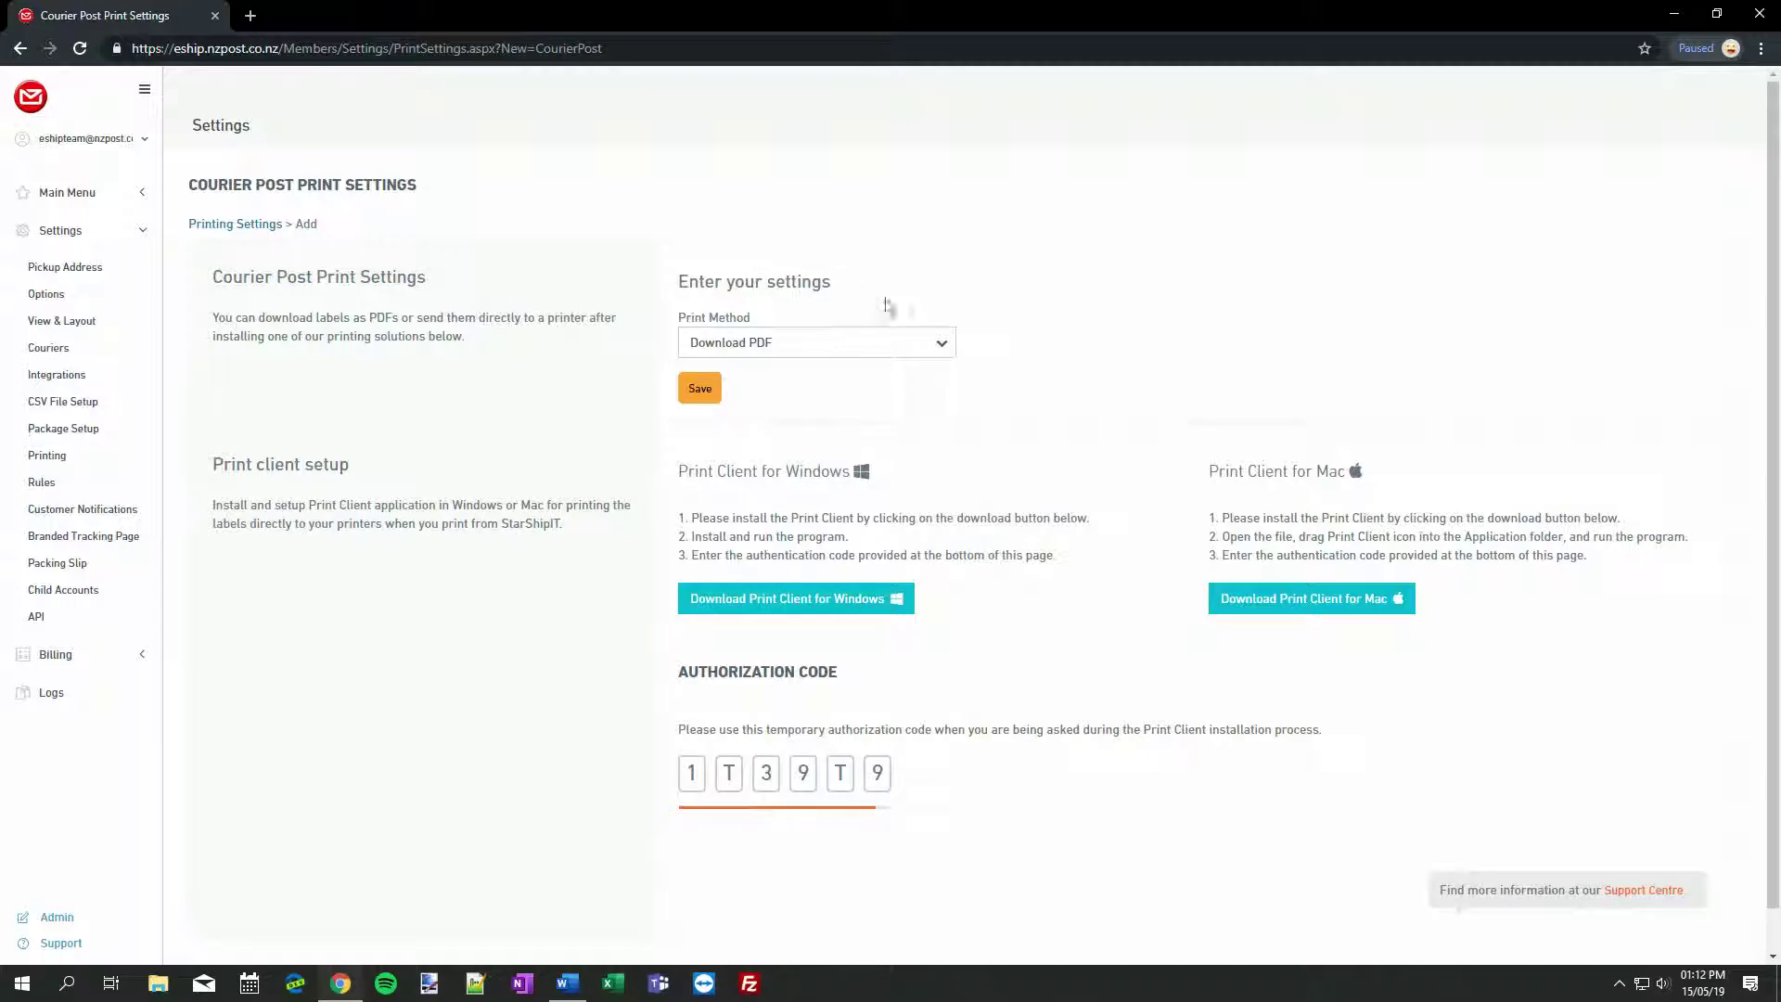
{"action": "left_click", "coordinate": [942, 346]}
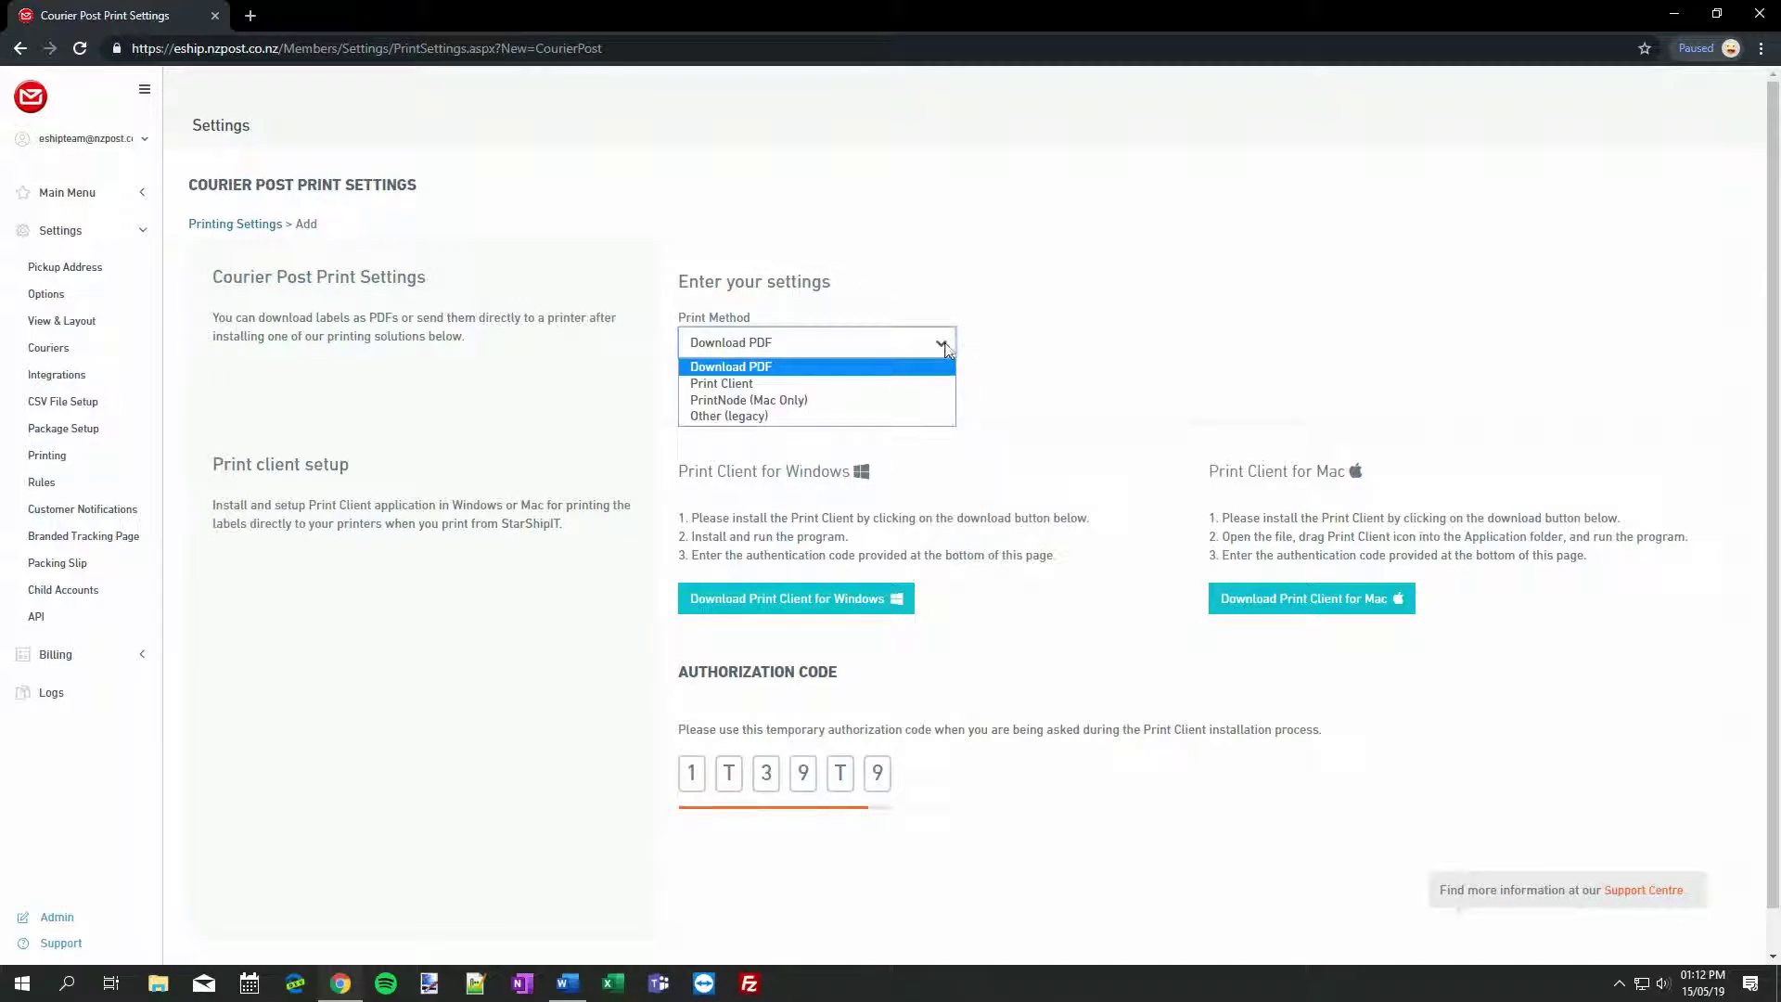
{"action": "left_click", "coordinate": [865, 380]}
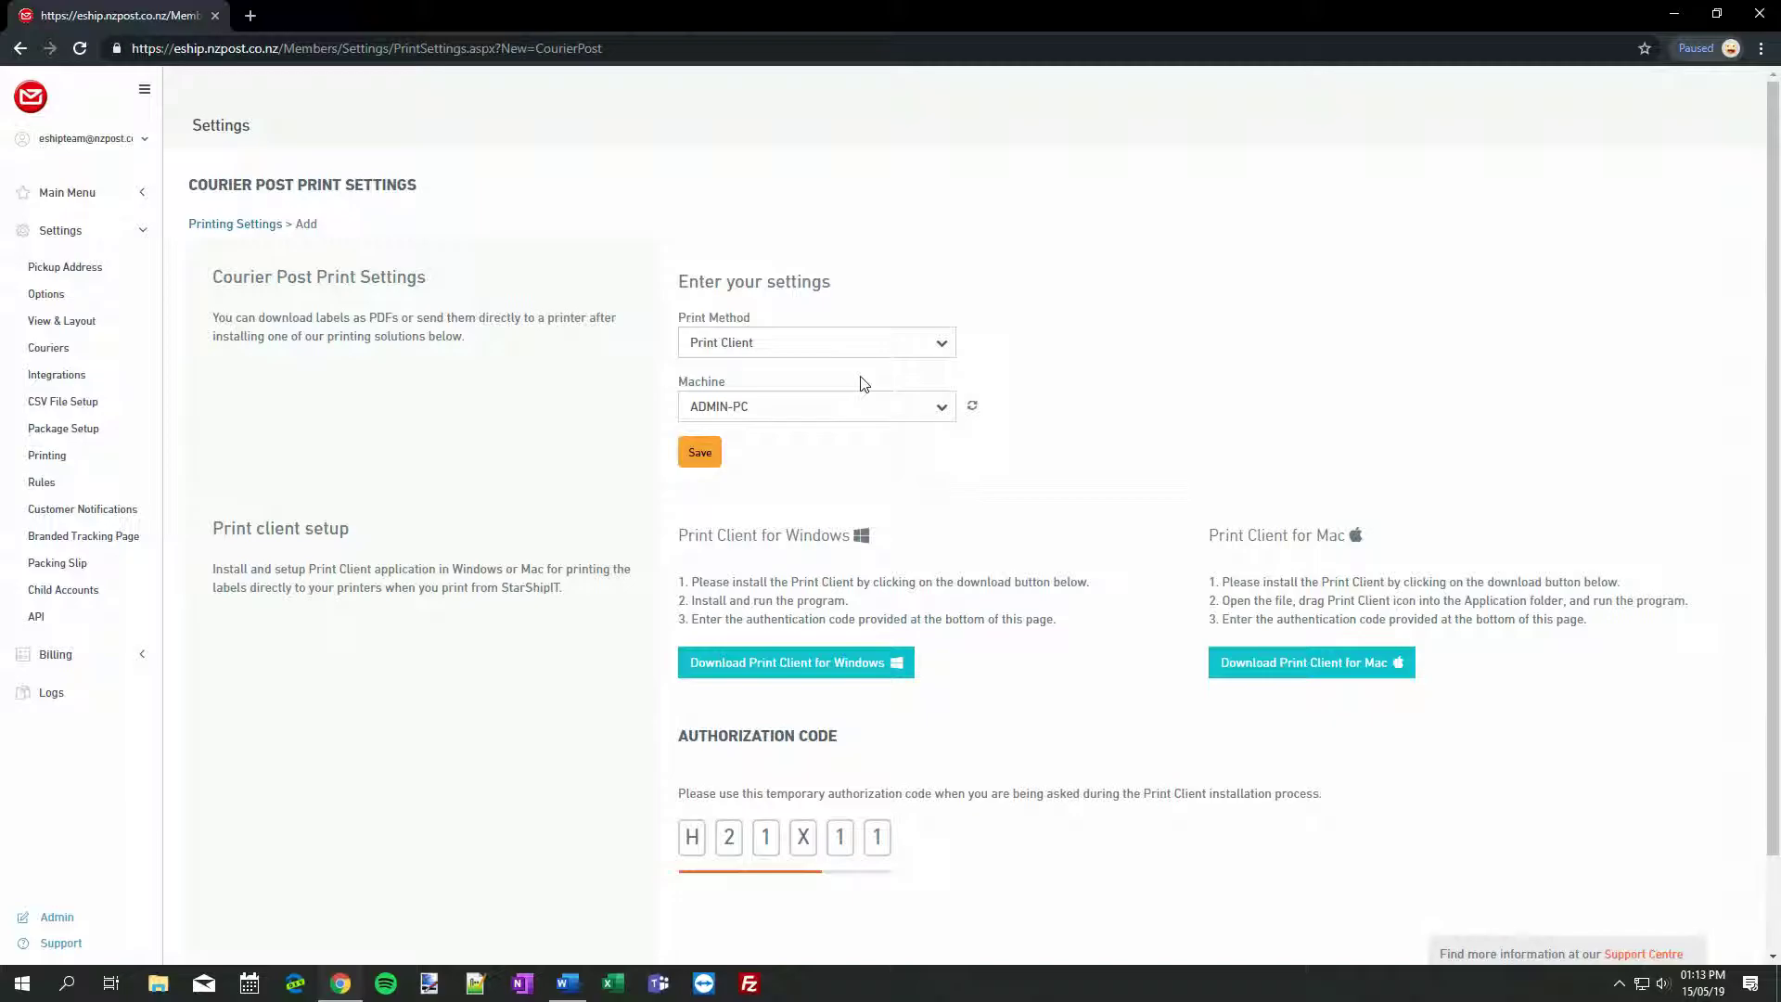
{"action": "left_click", "coordinate": [700, 454]}
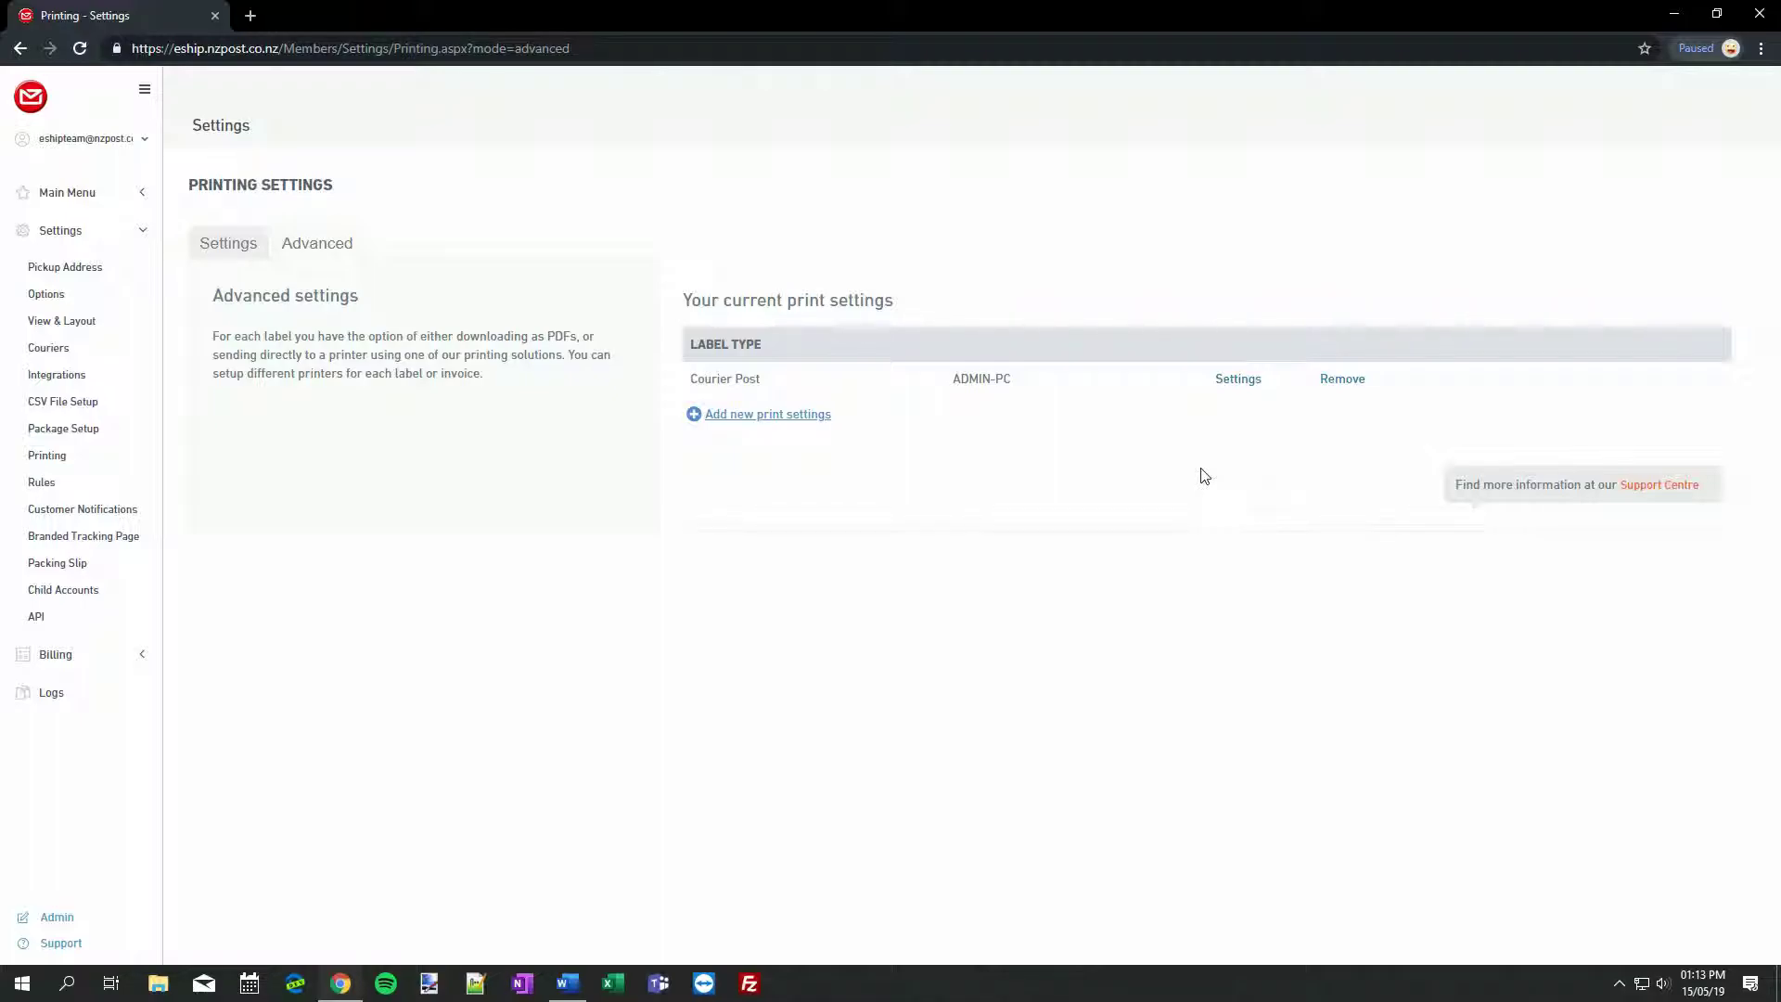
- In the Print Client's Printers tab, assign Courier Post labels to SATO CG412
{"action": "left_click", "coordinate": [1621, 982]}
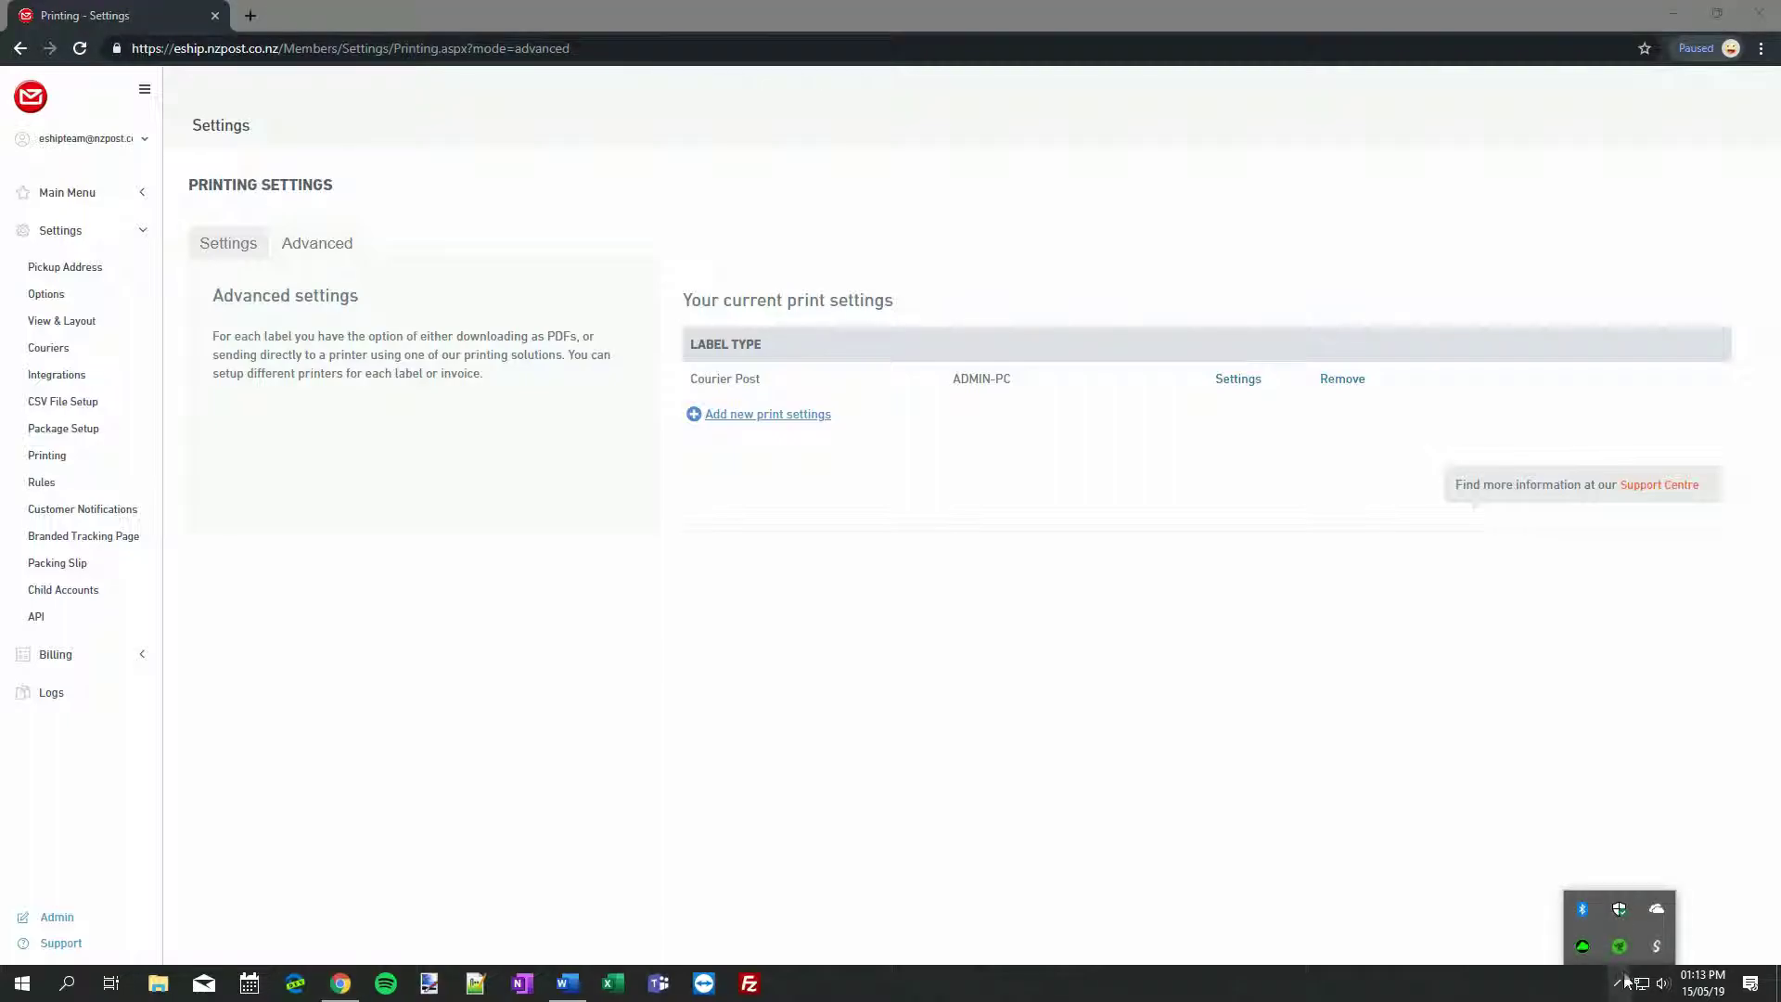
{"action": "double_click", "coordinate": [1656, 946]}
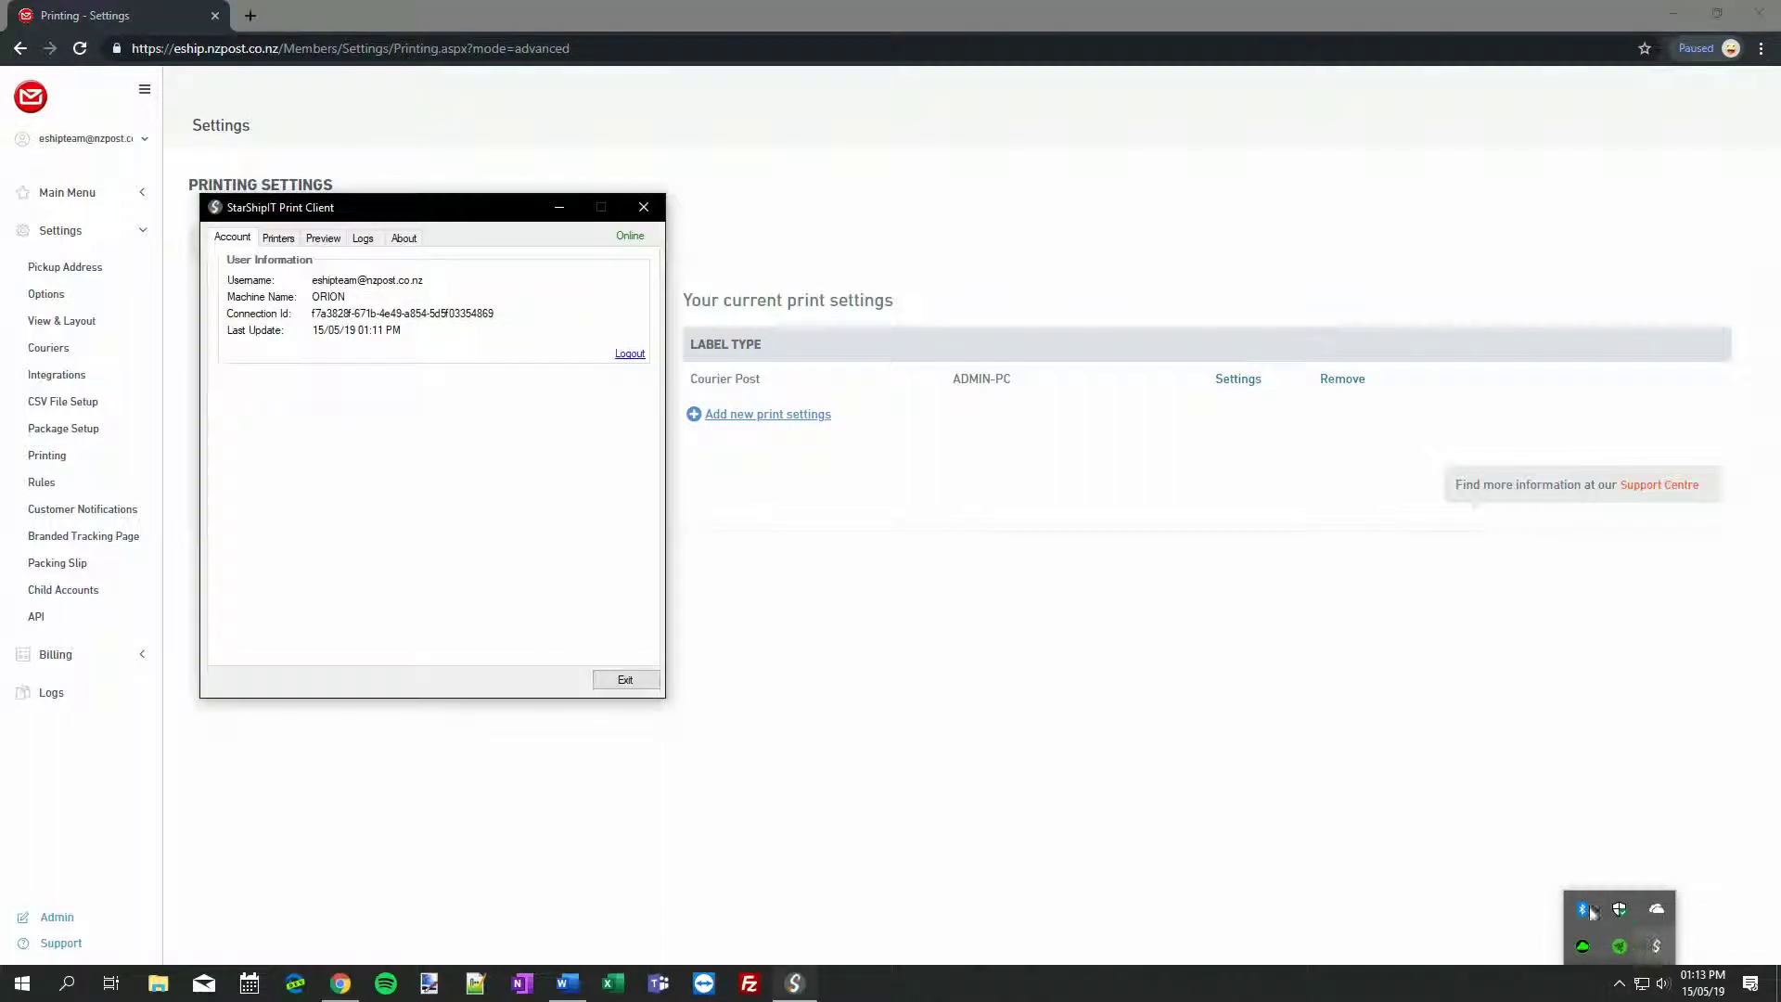
{"action": "left_click", "coordinate": [279, 238]}
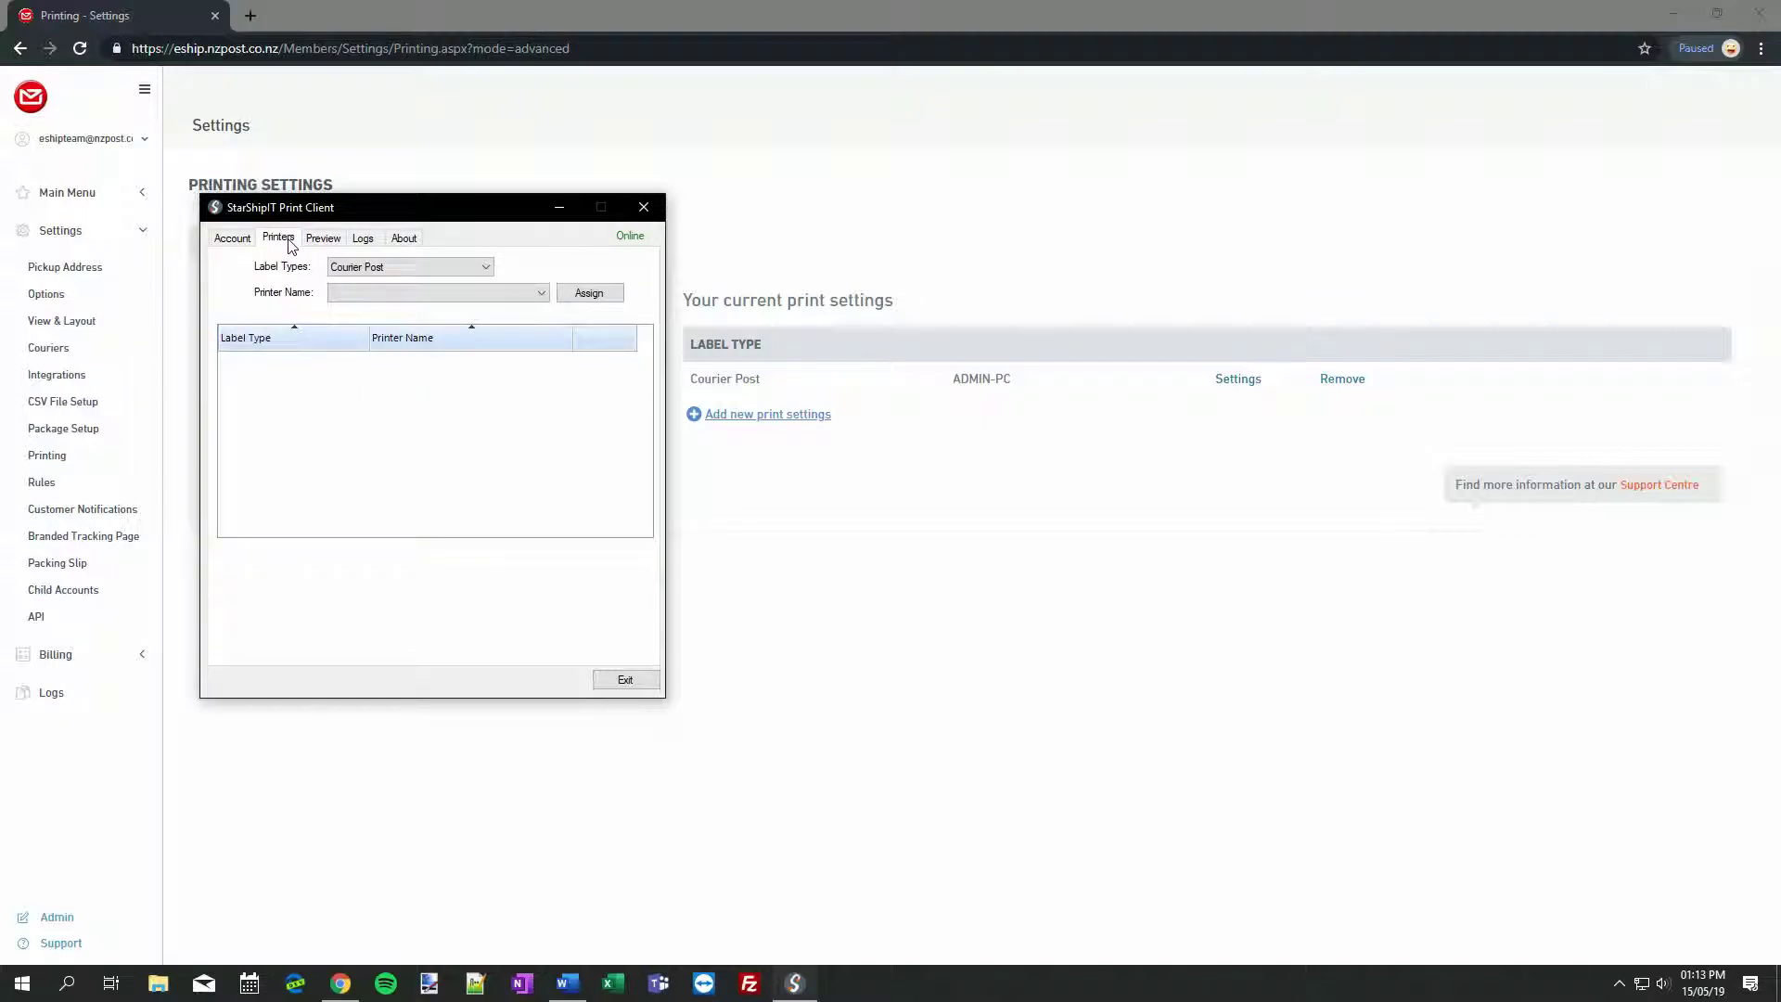
{"action": "left_click", "coordinate": [424, 267]}
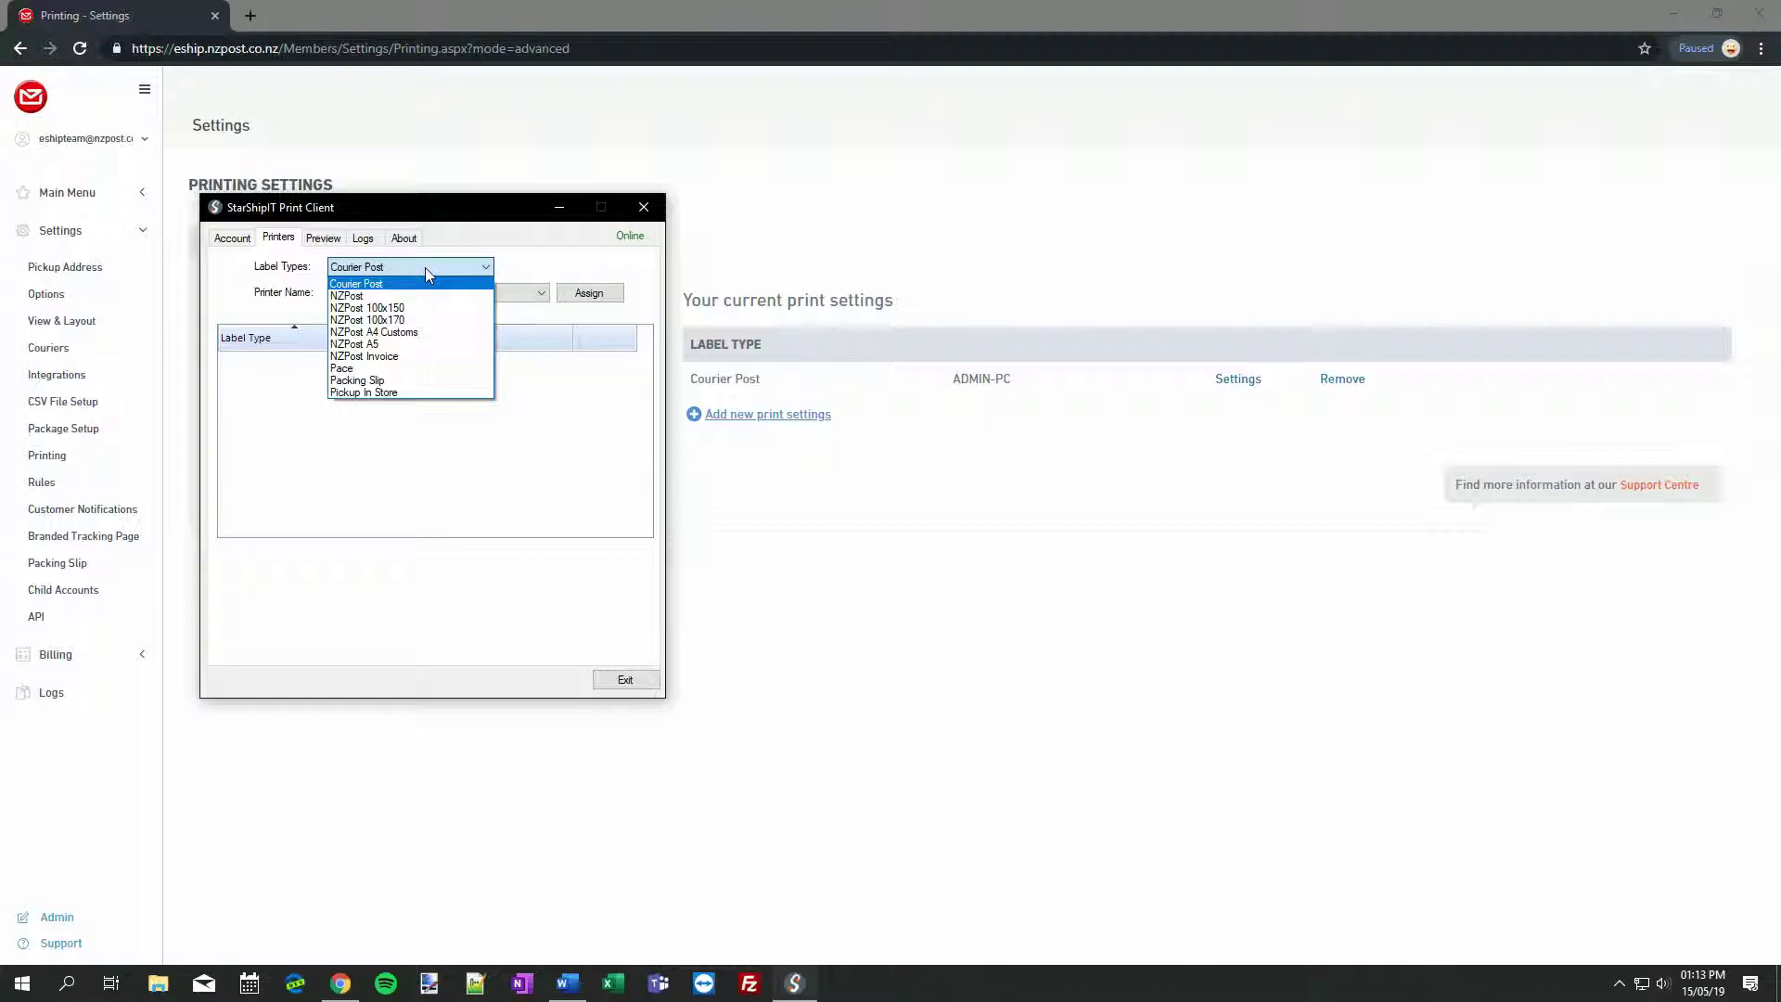
{"action": "left_click", "coordinate": [425, 267]}
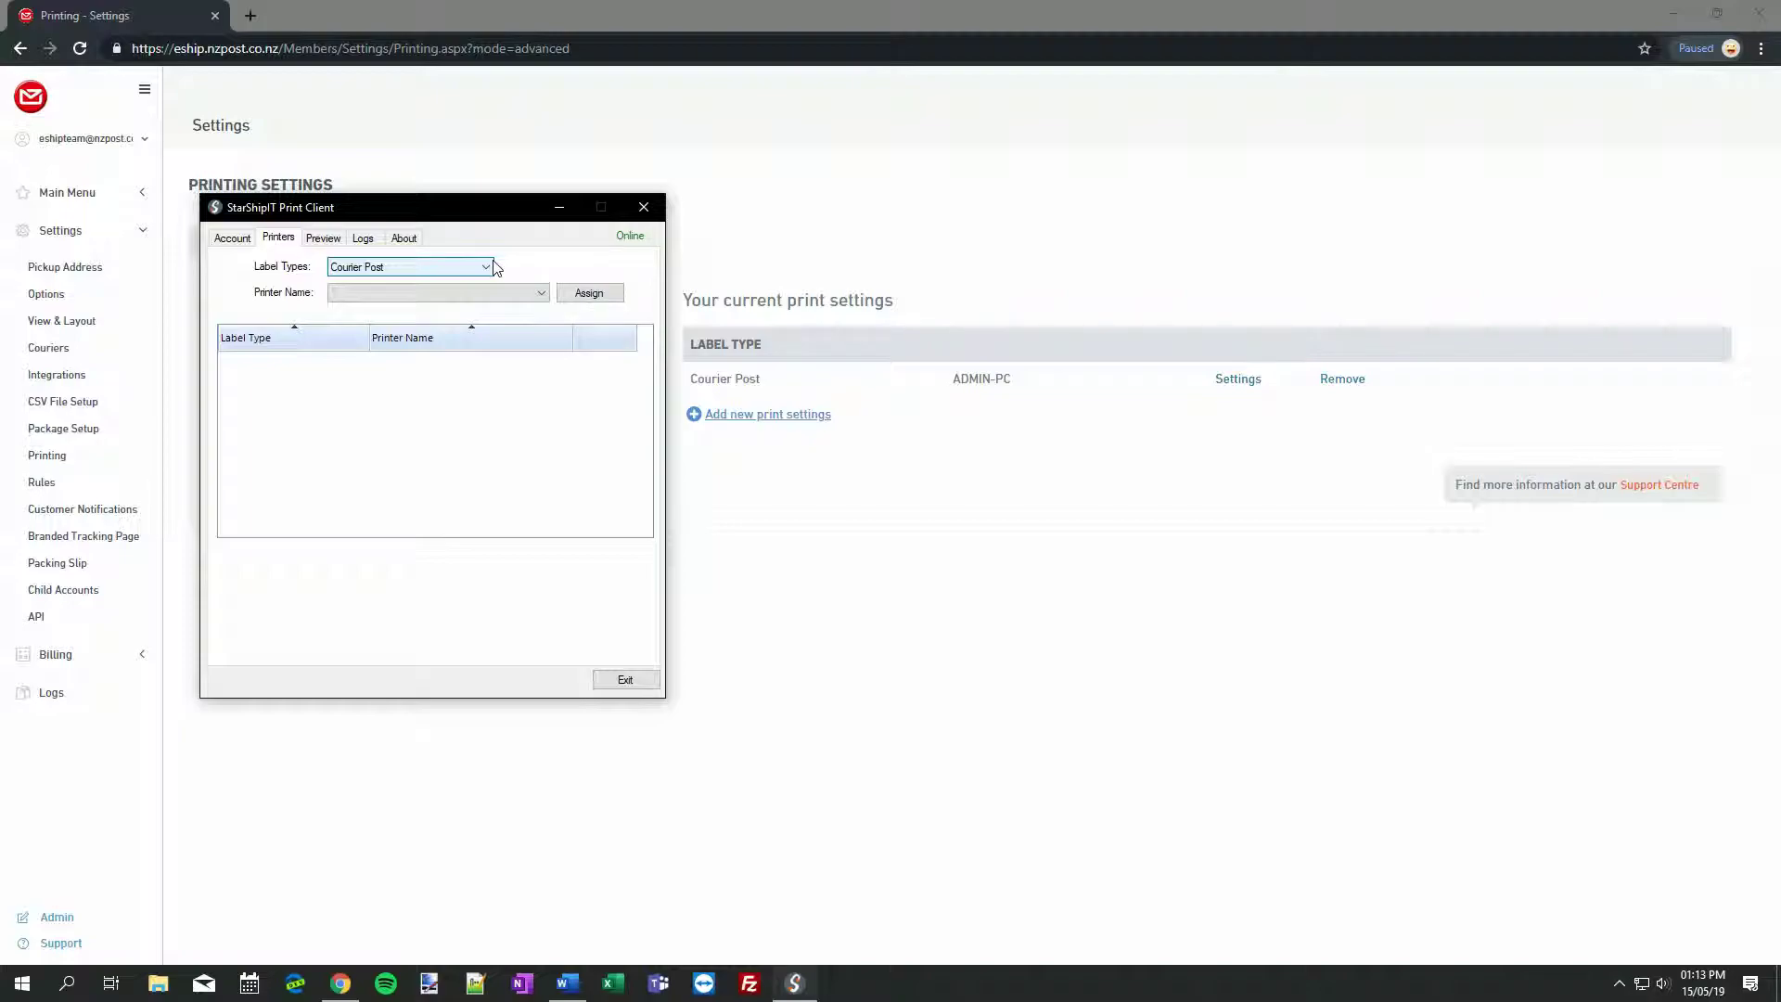
{"action": "left_click", "coordinate": [501, 293]}
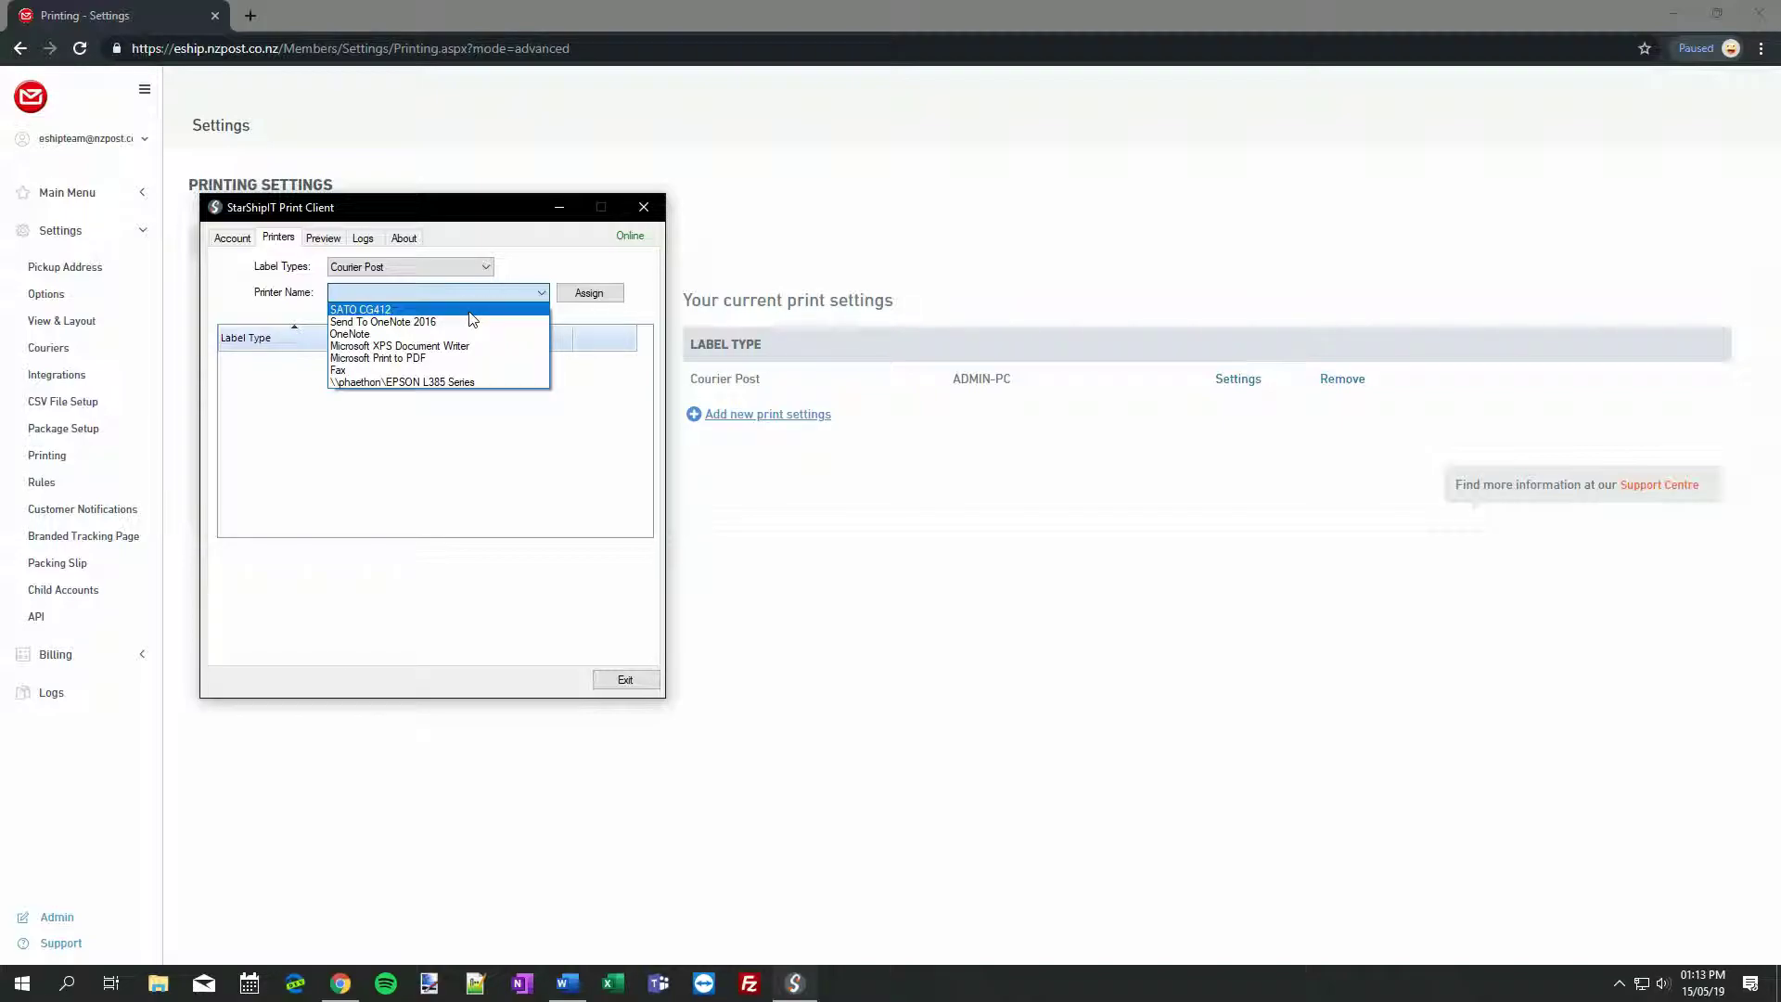
{"action": "left_click", "coordinate": [469, 312]}
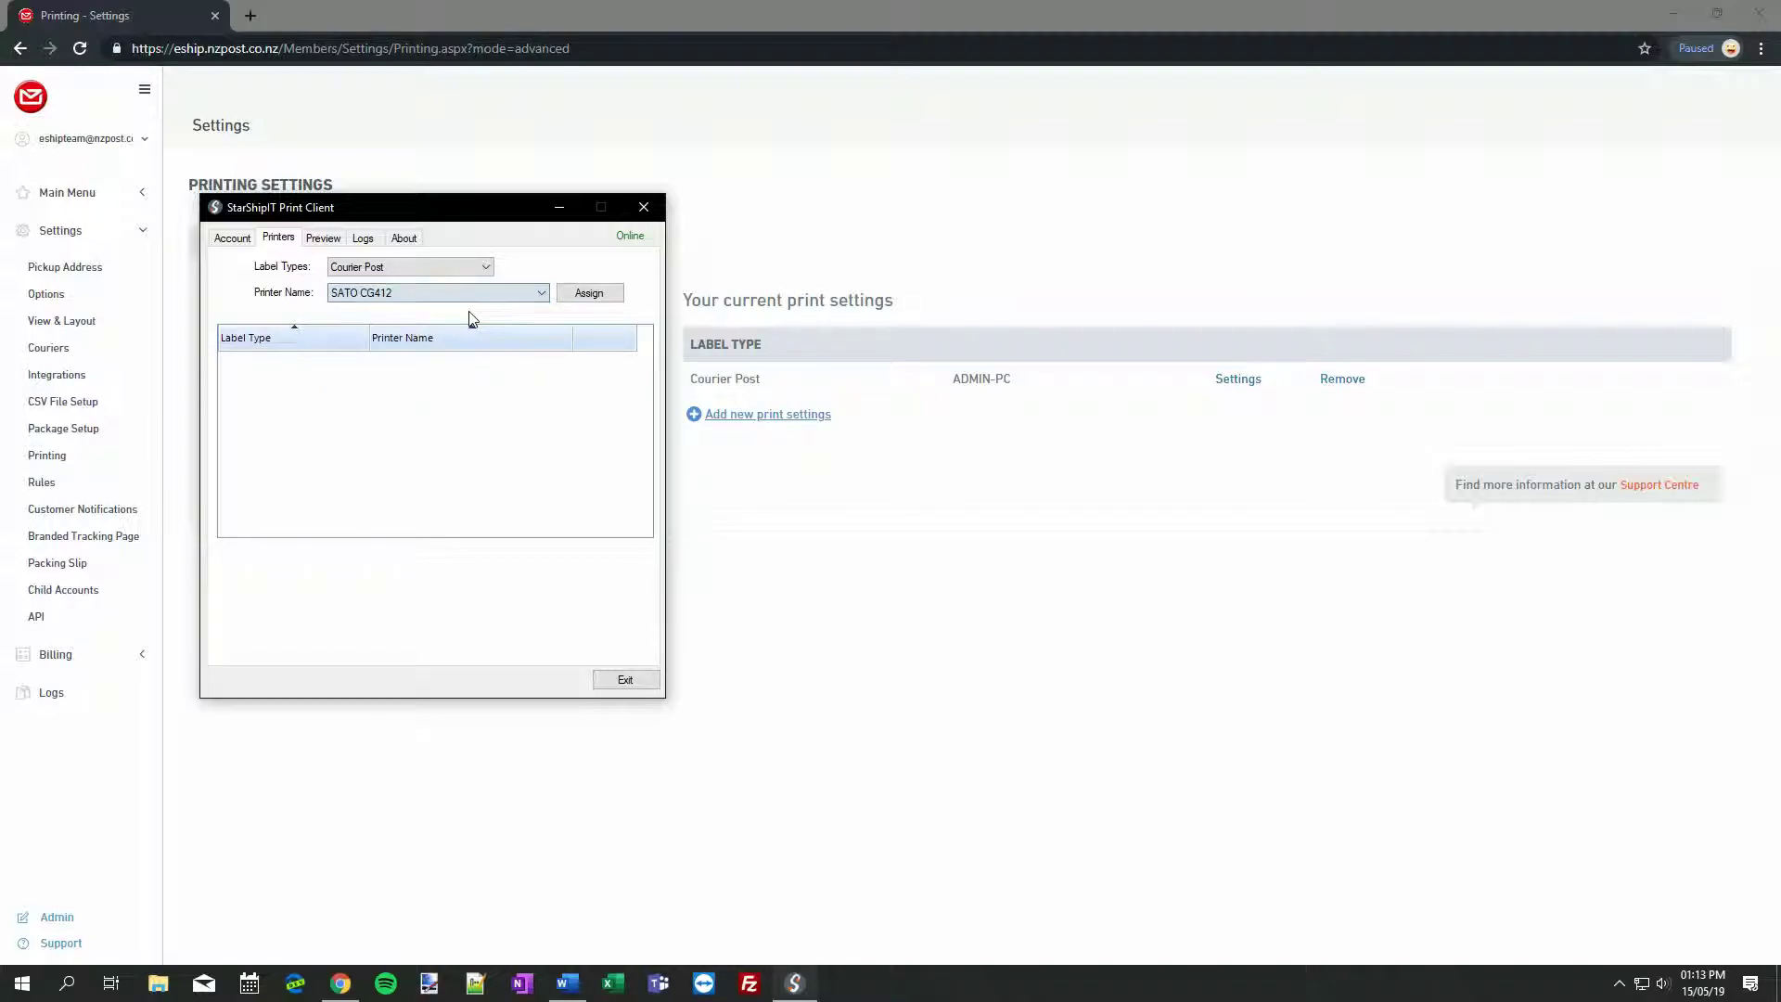
{"action": "left_click", "coordinate": [587, 297]}
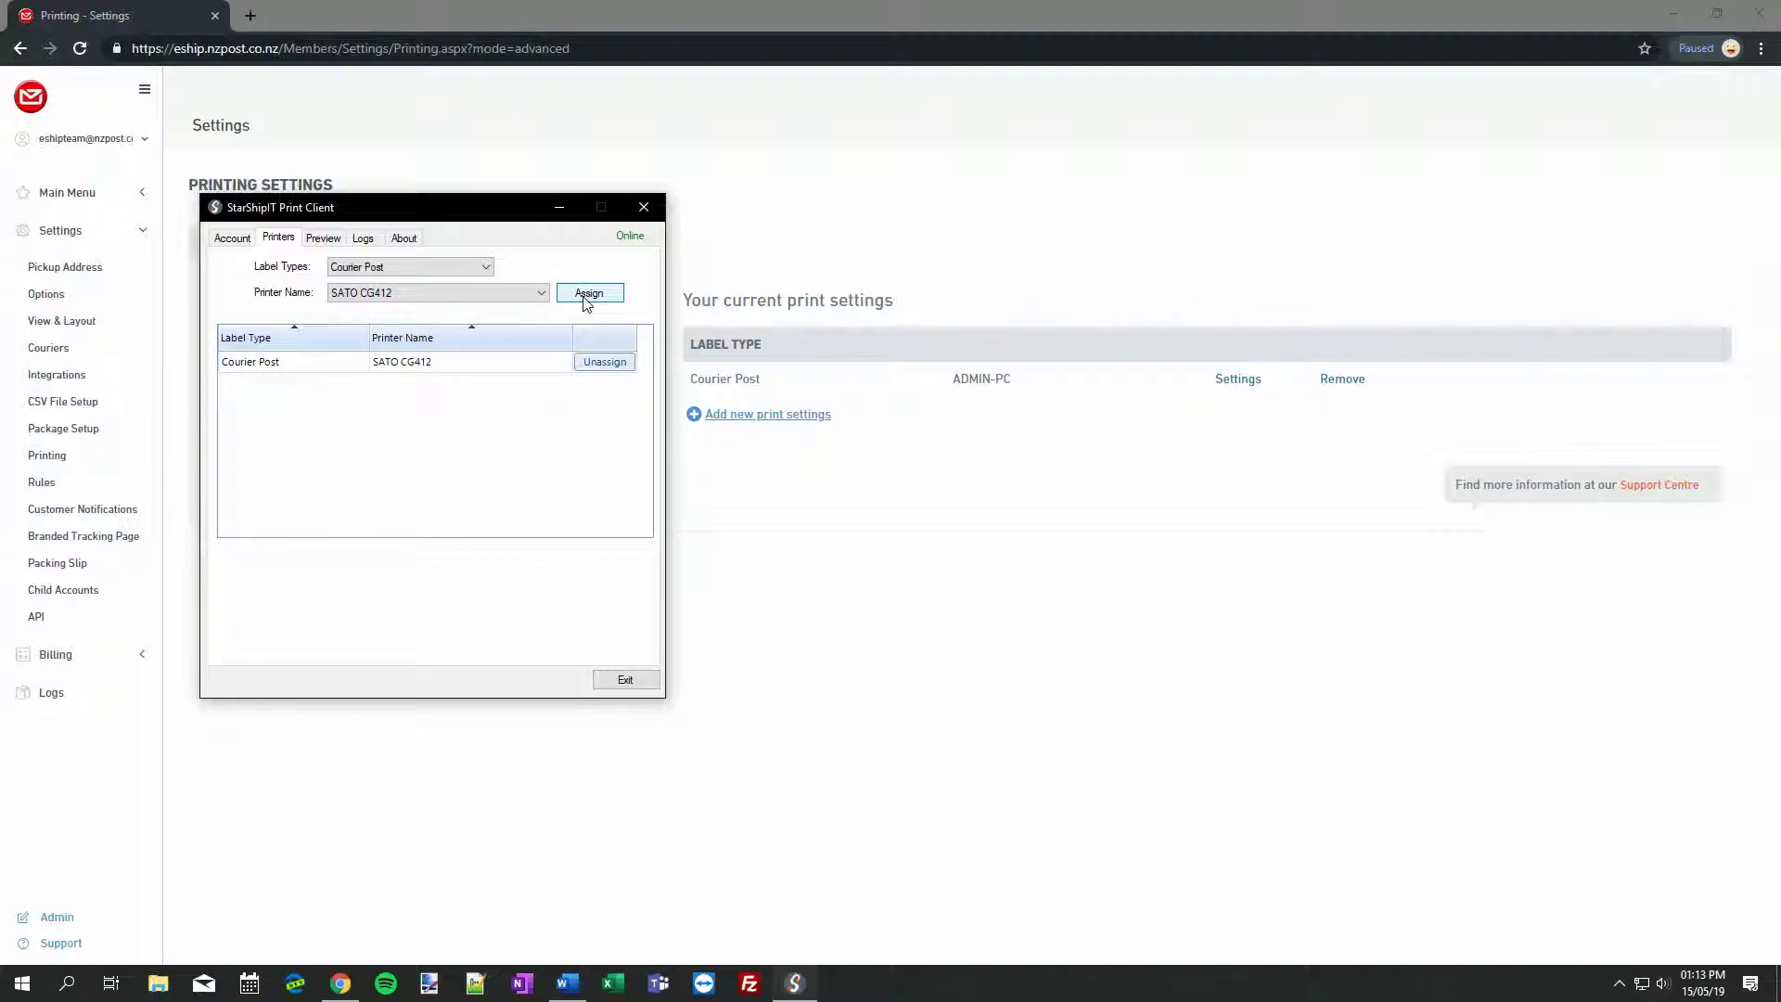
{"action": "left_click", "coordinate": [319, 370]}
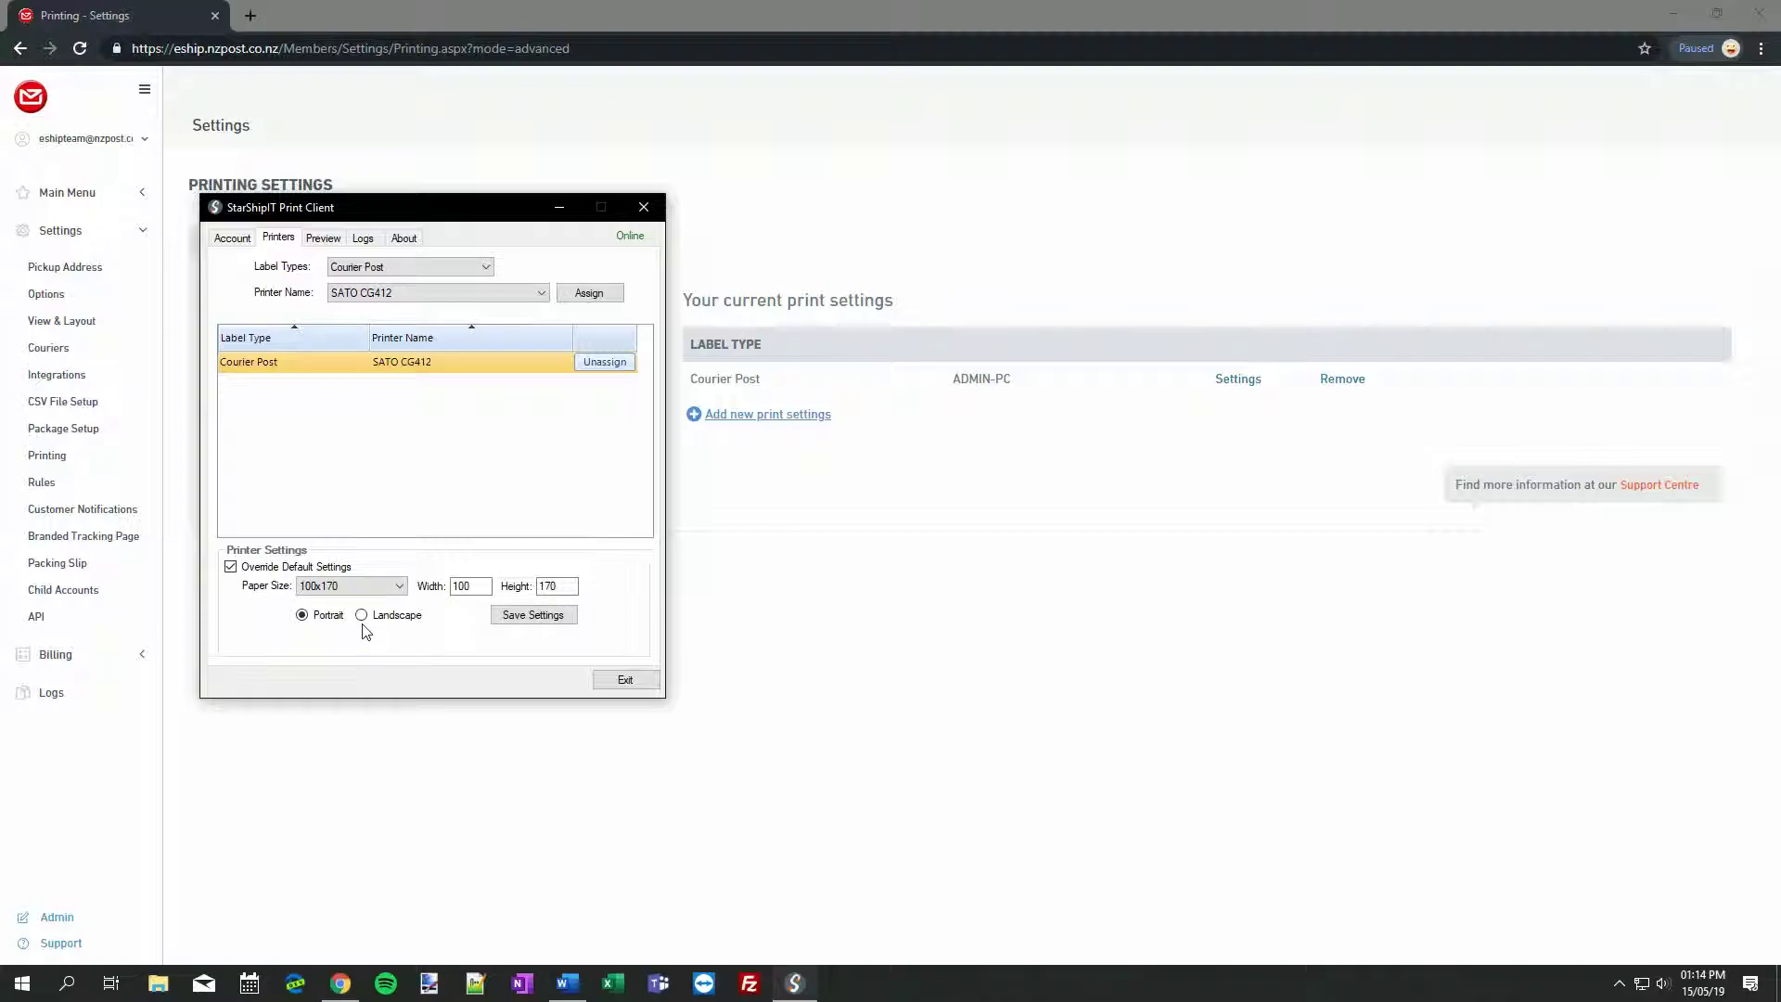
- Reassign Courier Post labels to EPSON L385 Series with A5 paper size
{"action": "left_click", "coordinate": [608, 363]}
{"action": "left_click", "coordinate": [540, 295]}
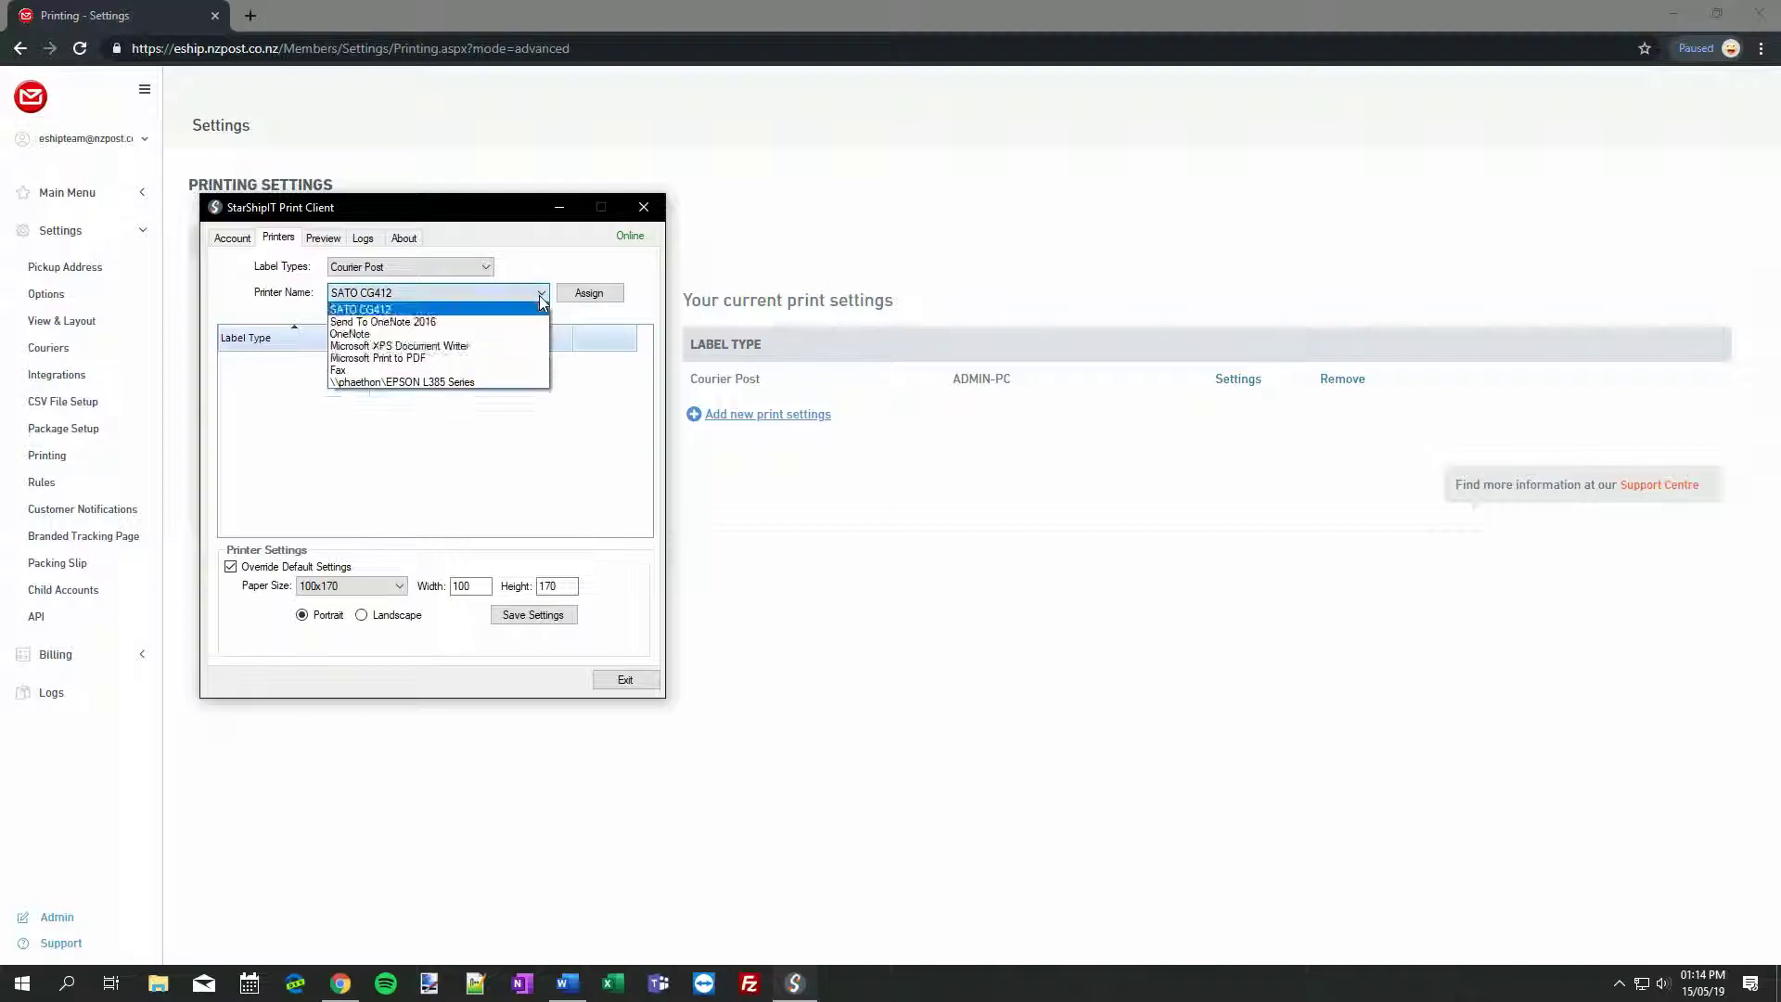
{"action": "left_click", "coordinate": [477, 382]}
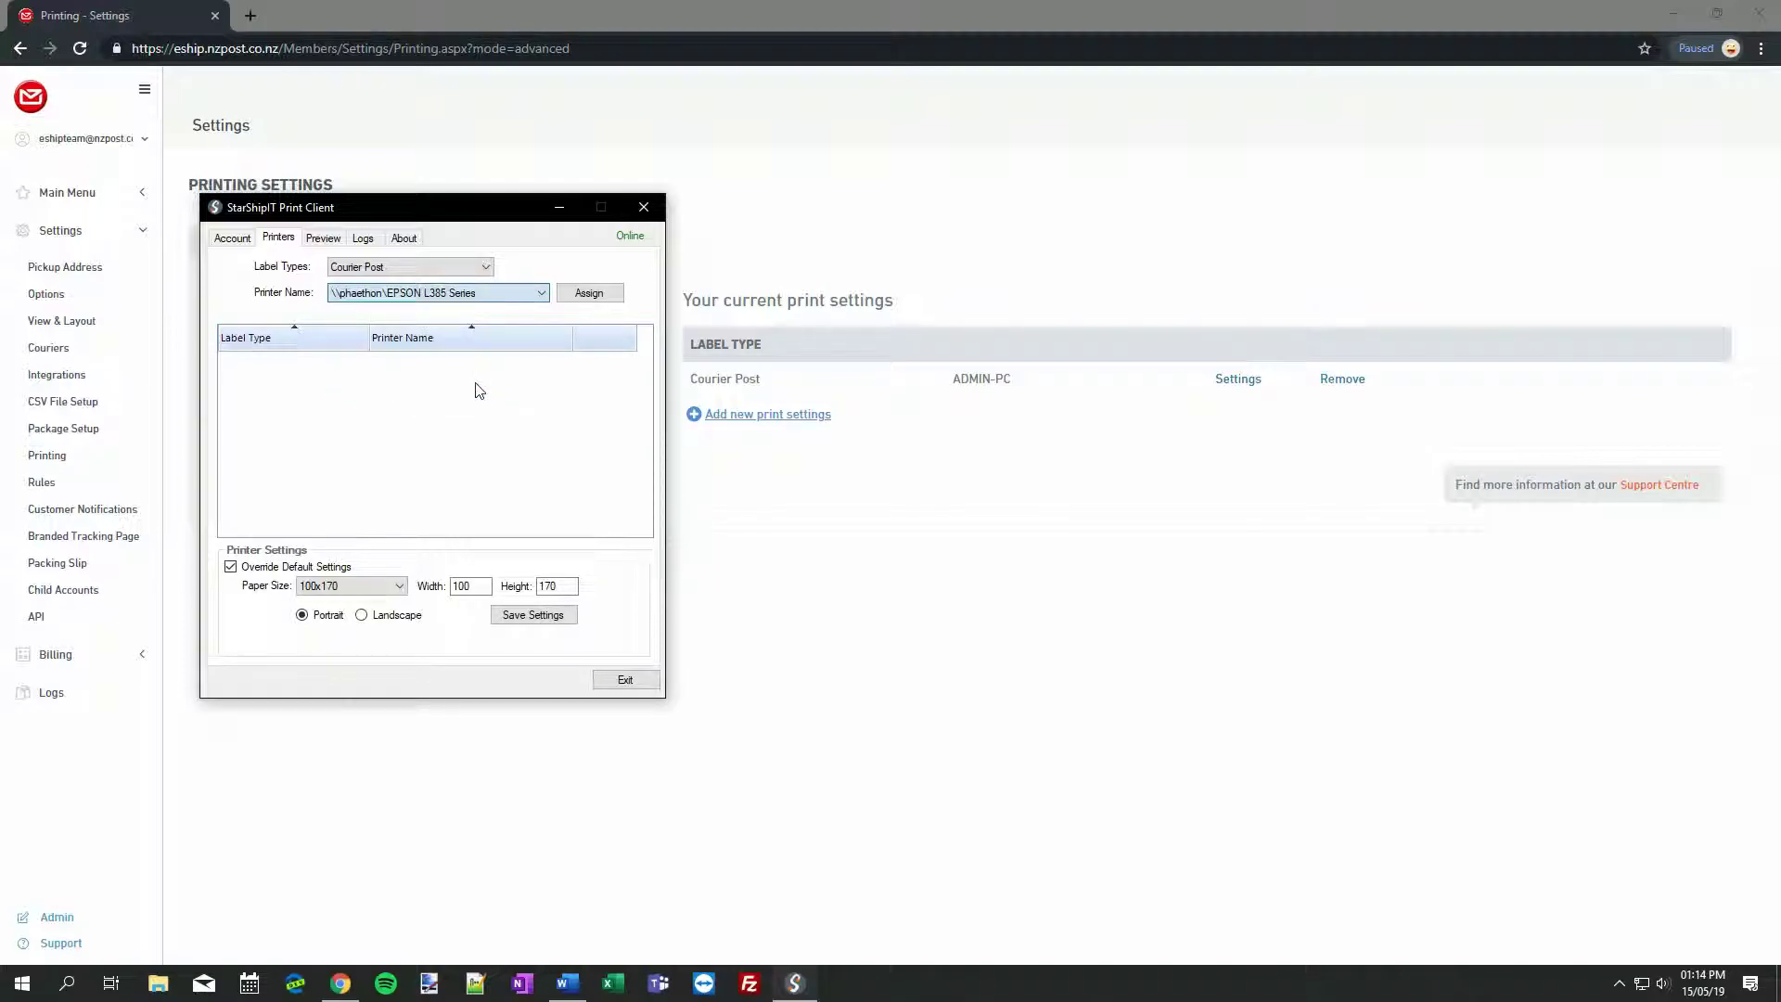
{"action": "left_click", "coordinate": [594, 294]}
{"action": "left_click", "coordinate": [364, 364]}
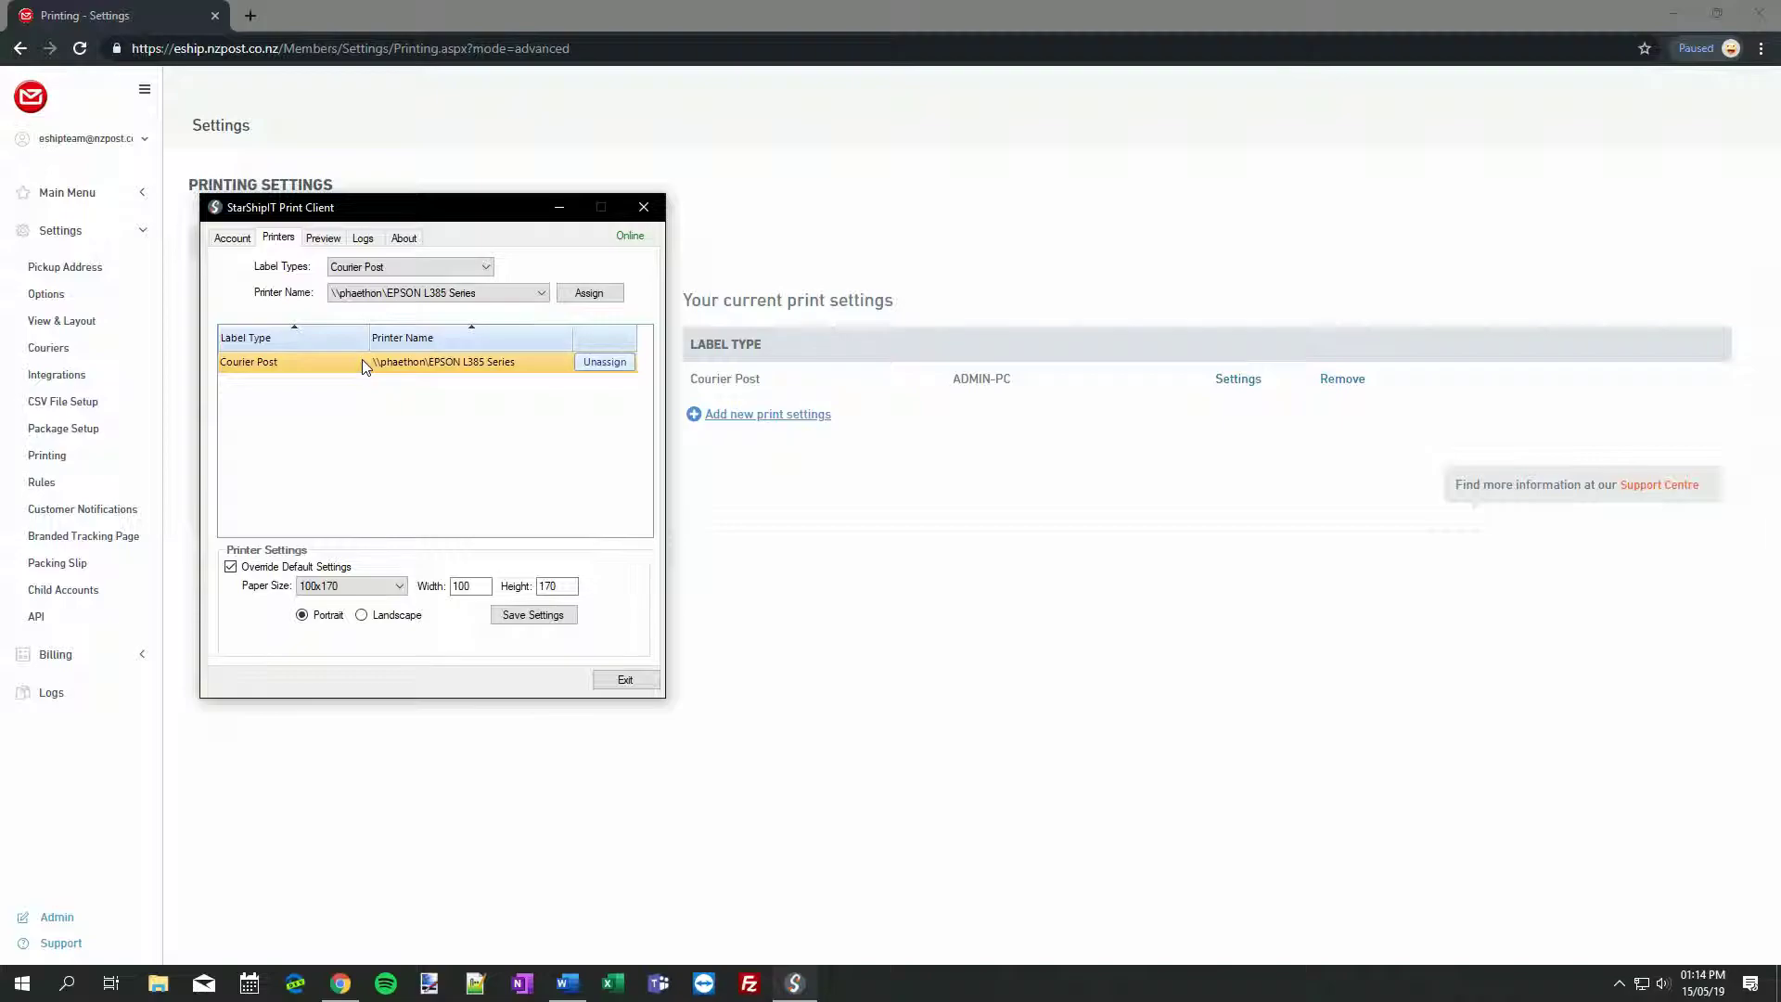
{"action": "left_click", "coordinate": [400, 588]}
{"action": "left_click", "coordinate": [368, 615]}
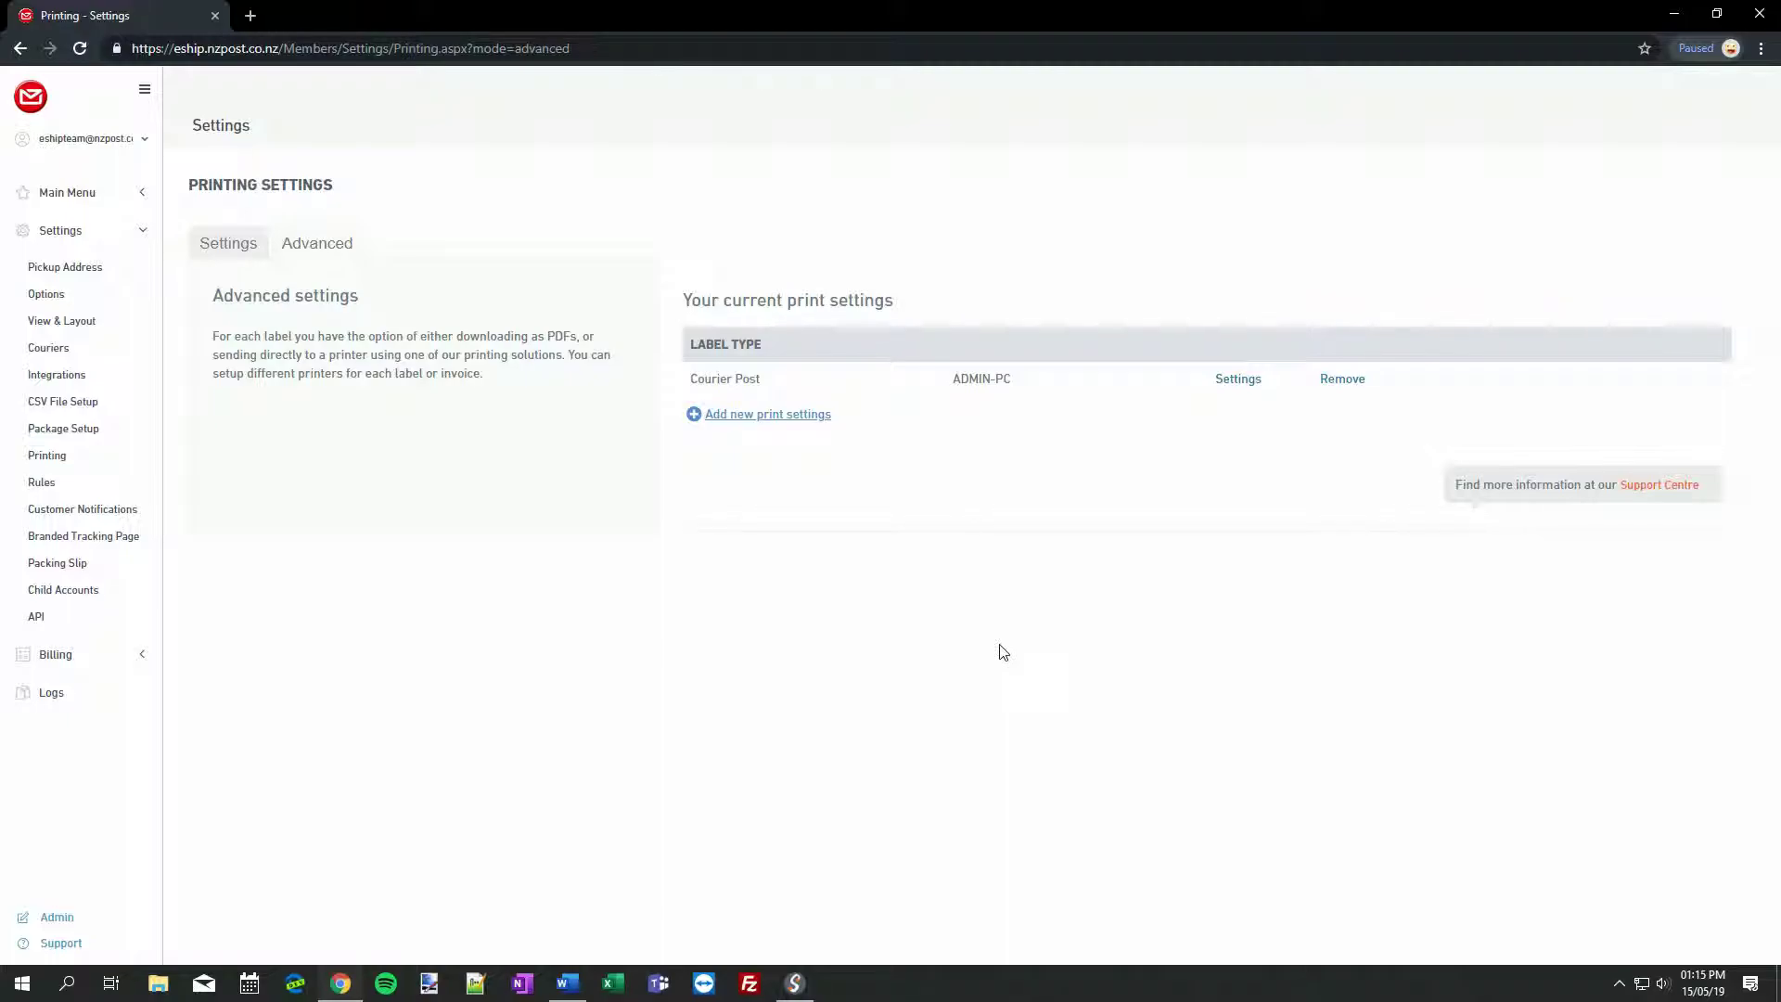
- Add a Pace print setting using Print Client on ADMIN-PC and save it
{"action": "left_click", "coordinate": [821, 425]}
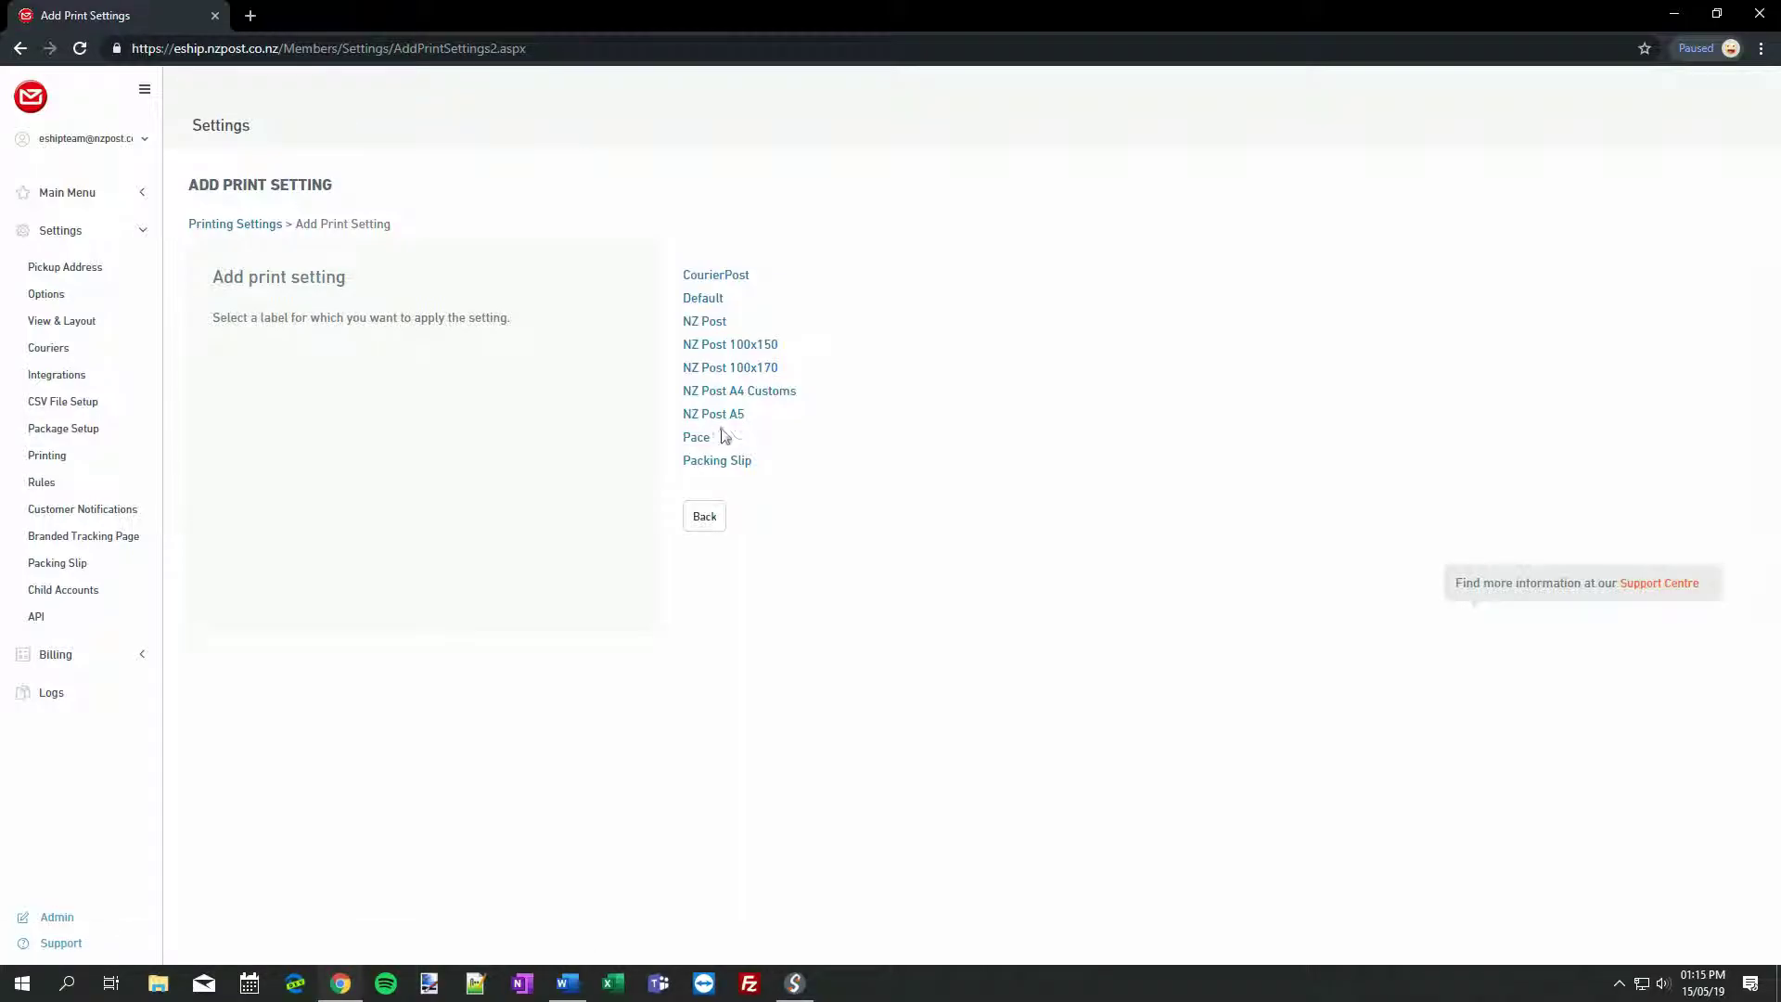
{"action": "left_click", "coordinate": [697, 438]}
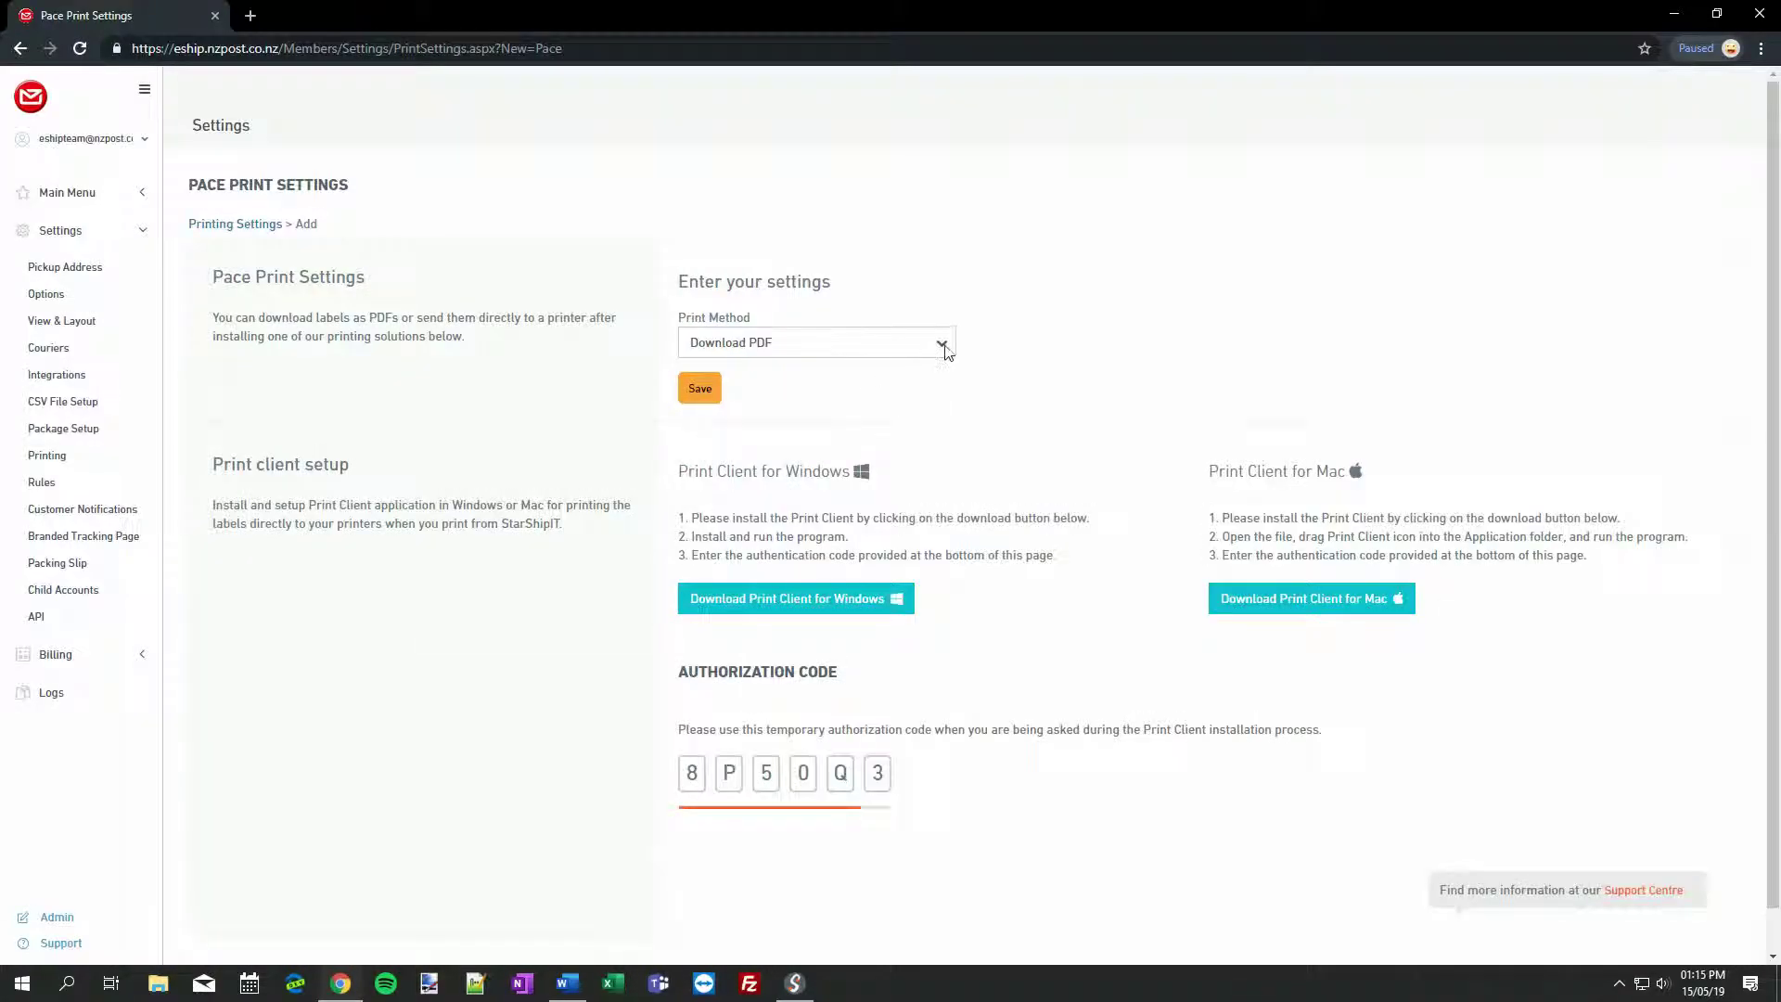
{"action": "left_click", "coordinate": [942, 344]}
{"action": "left_click", "coordinate": [874, 391]}
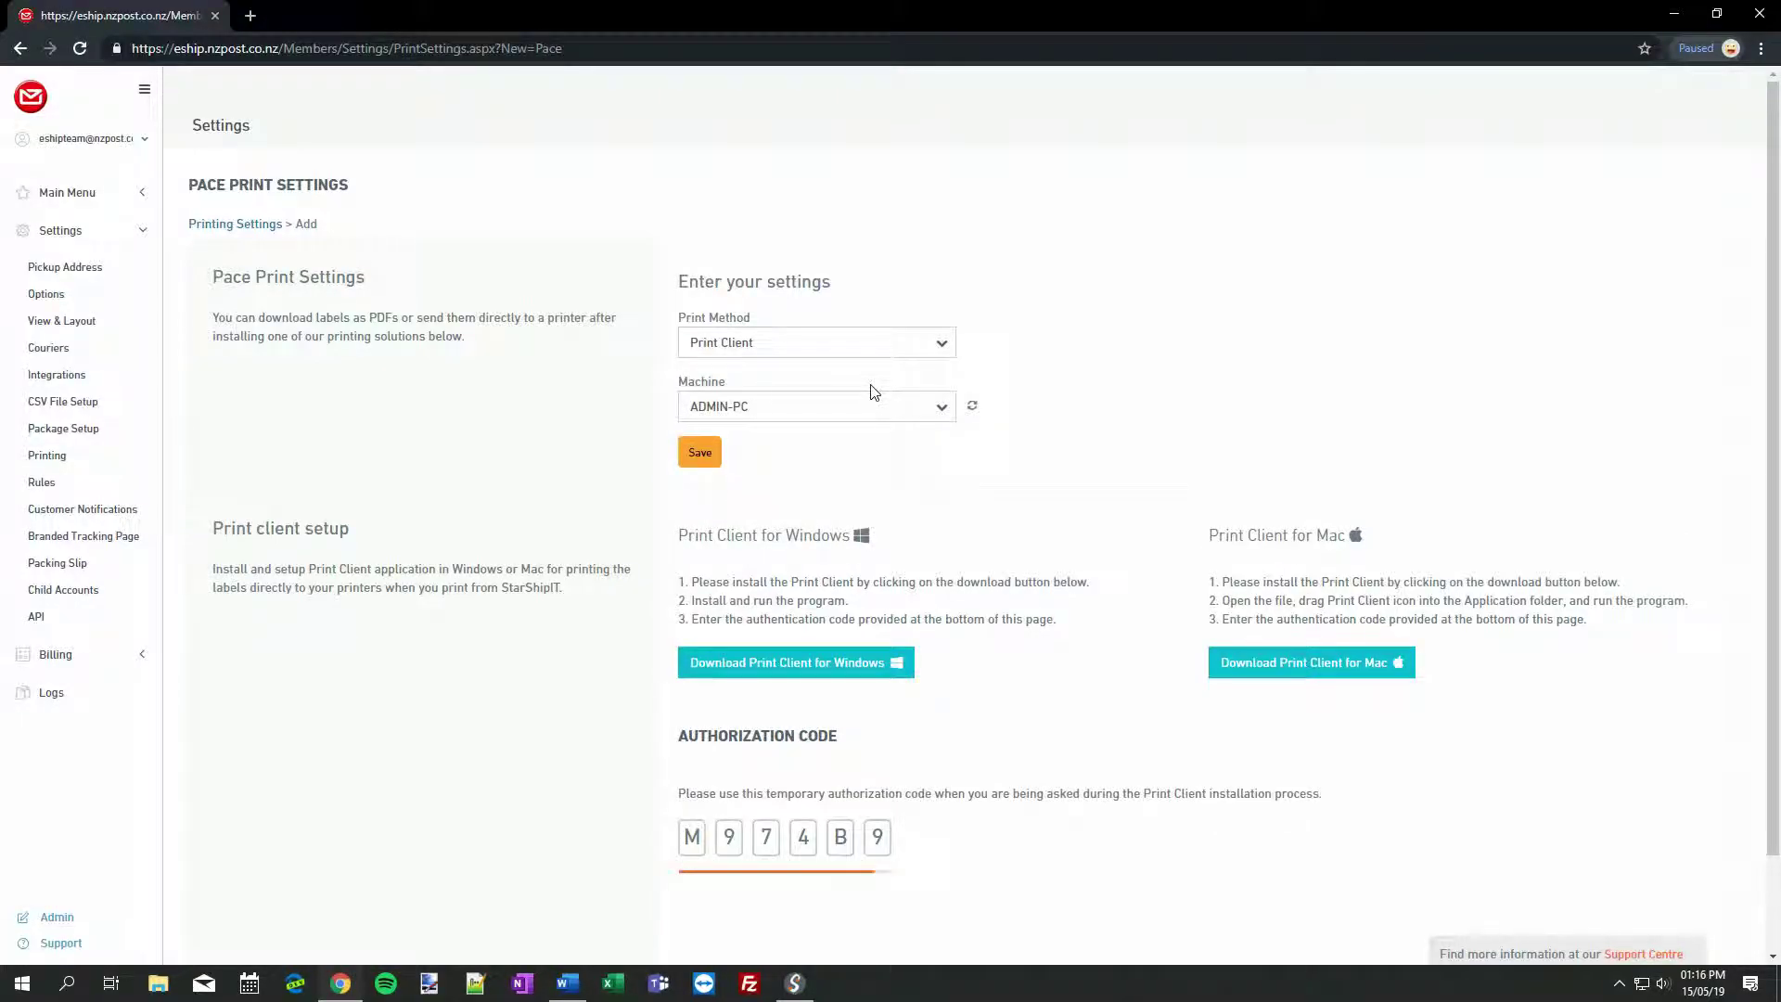
{"action": "left_click", "coordinate": [705, 452]}
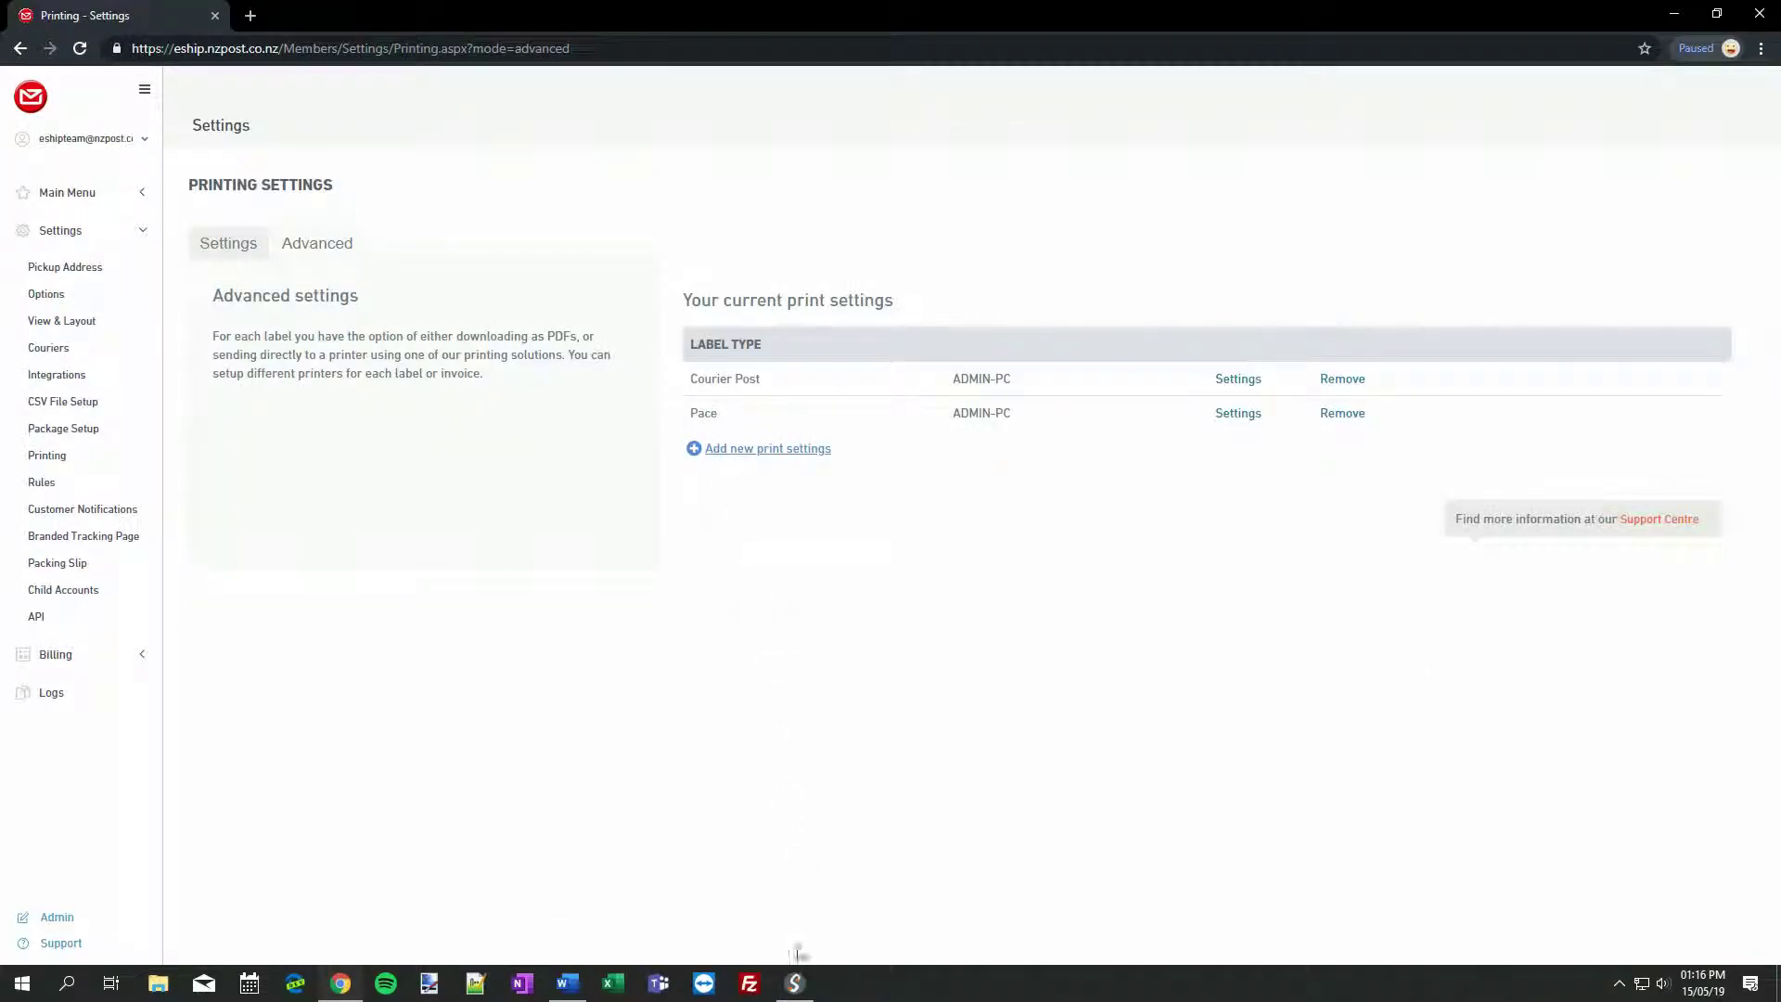
- Assign Pace labels to SATO CG412 with 100x170 paper size in the Print Client
{"action": "left_click", "coordinate": [796, 983]}
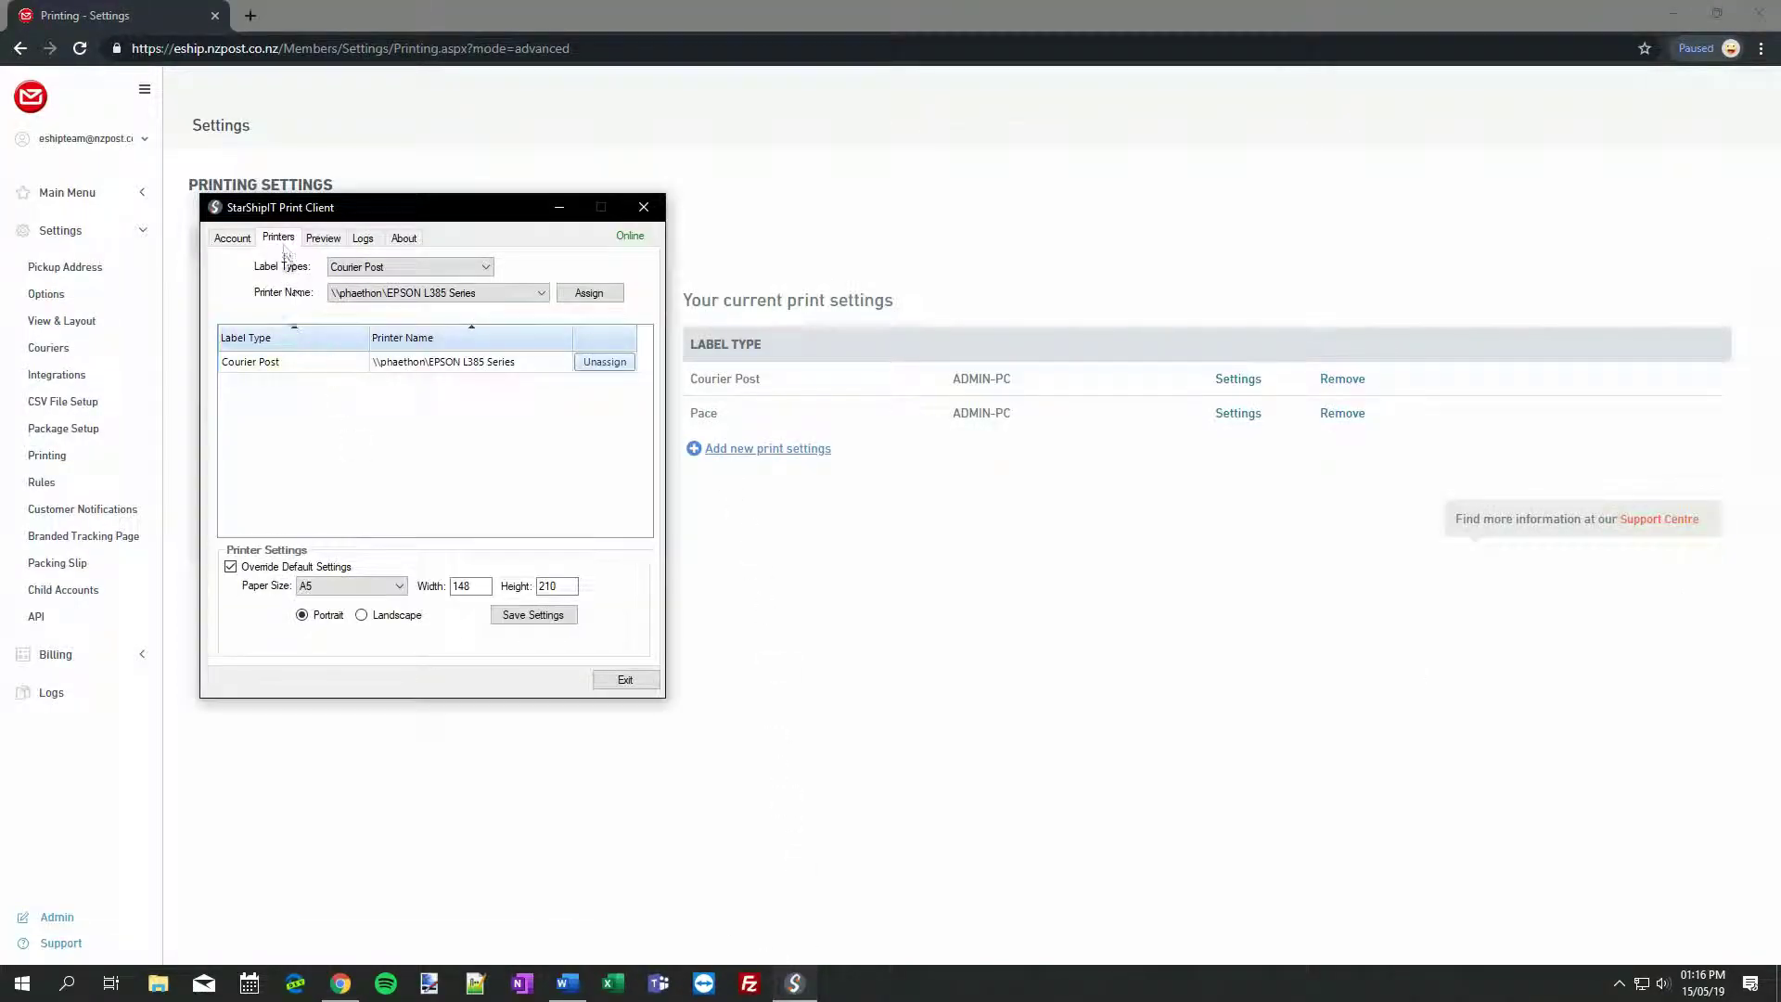
{"action": "left_click", "coordinate": [438, 265]}
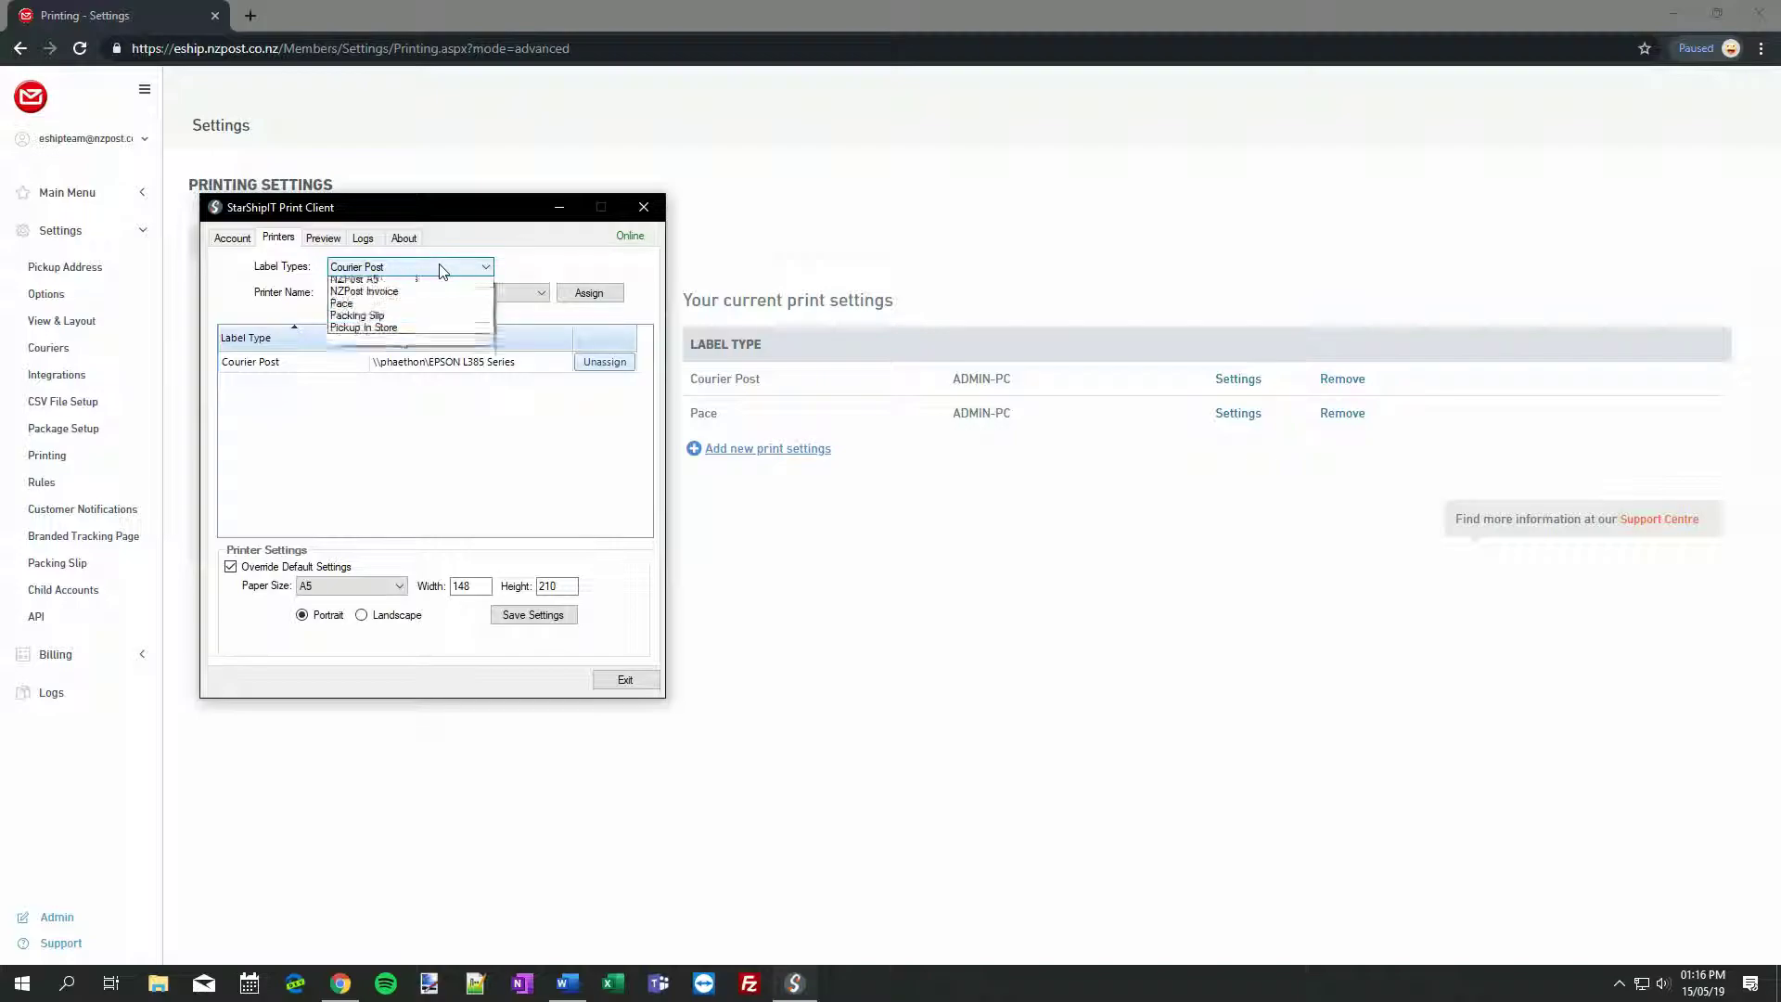
{"action": "left_click", "coordinate": [372, 369]}
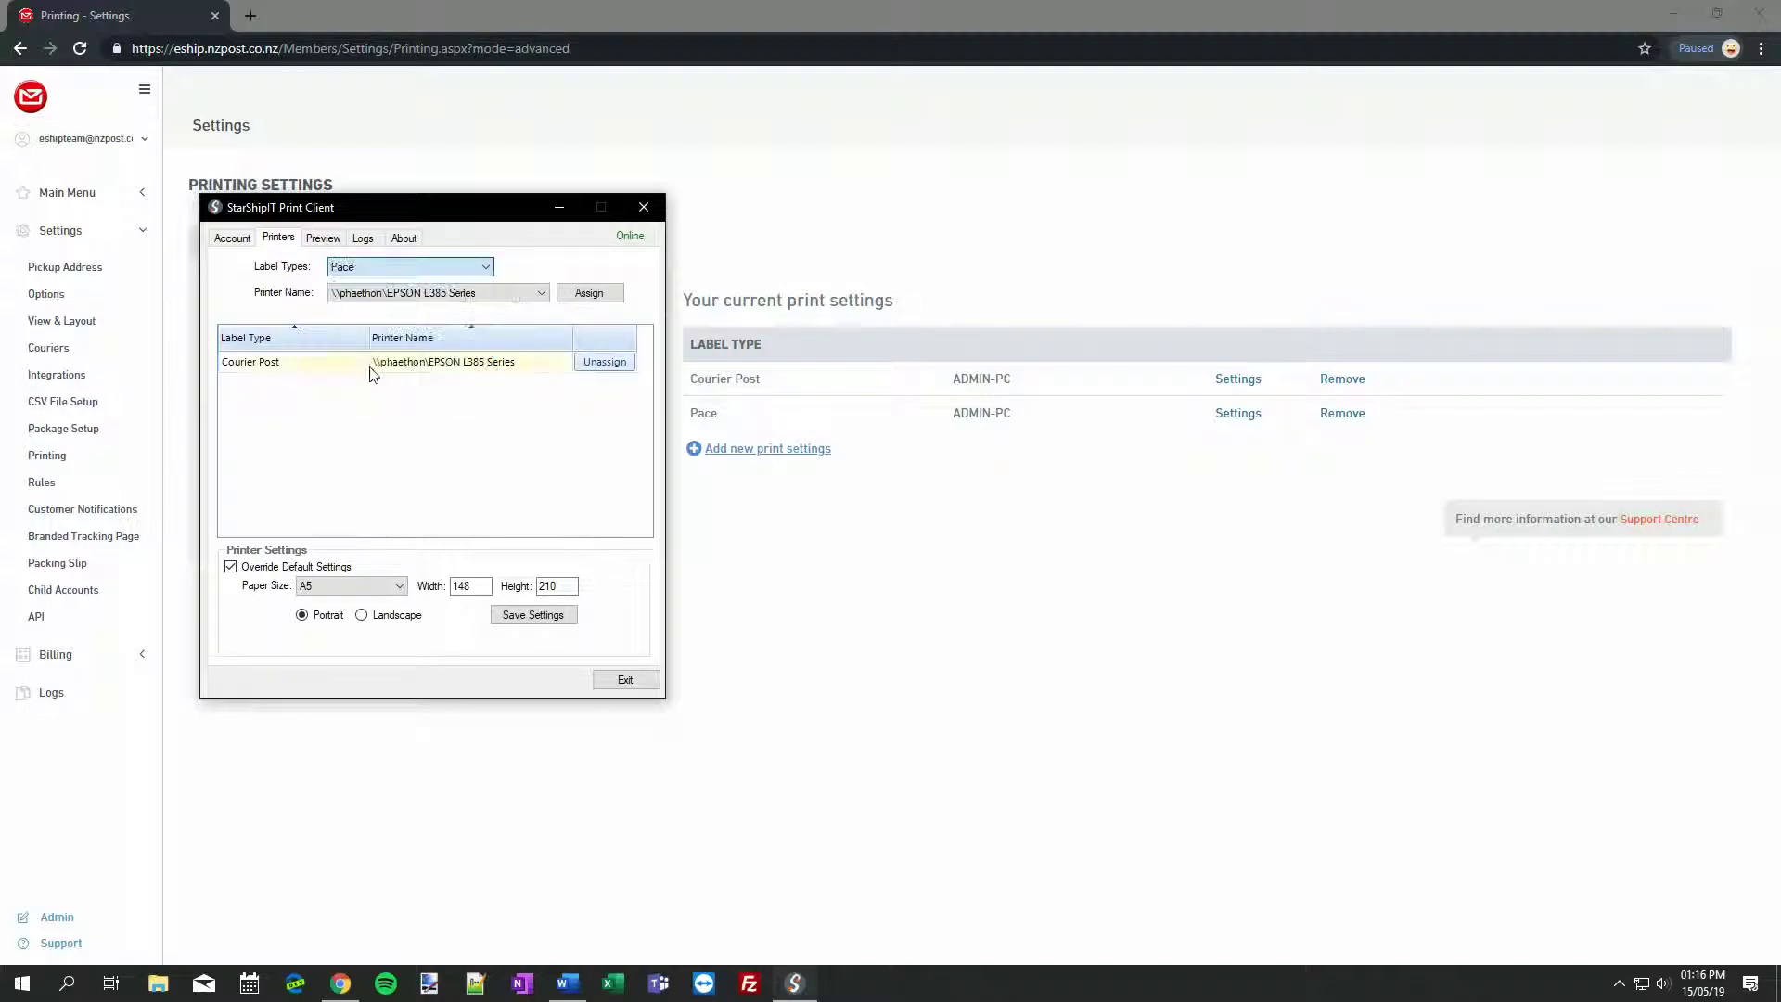
{"action": "left_click", "coordinate": [540, 293]}
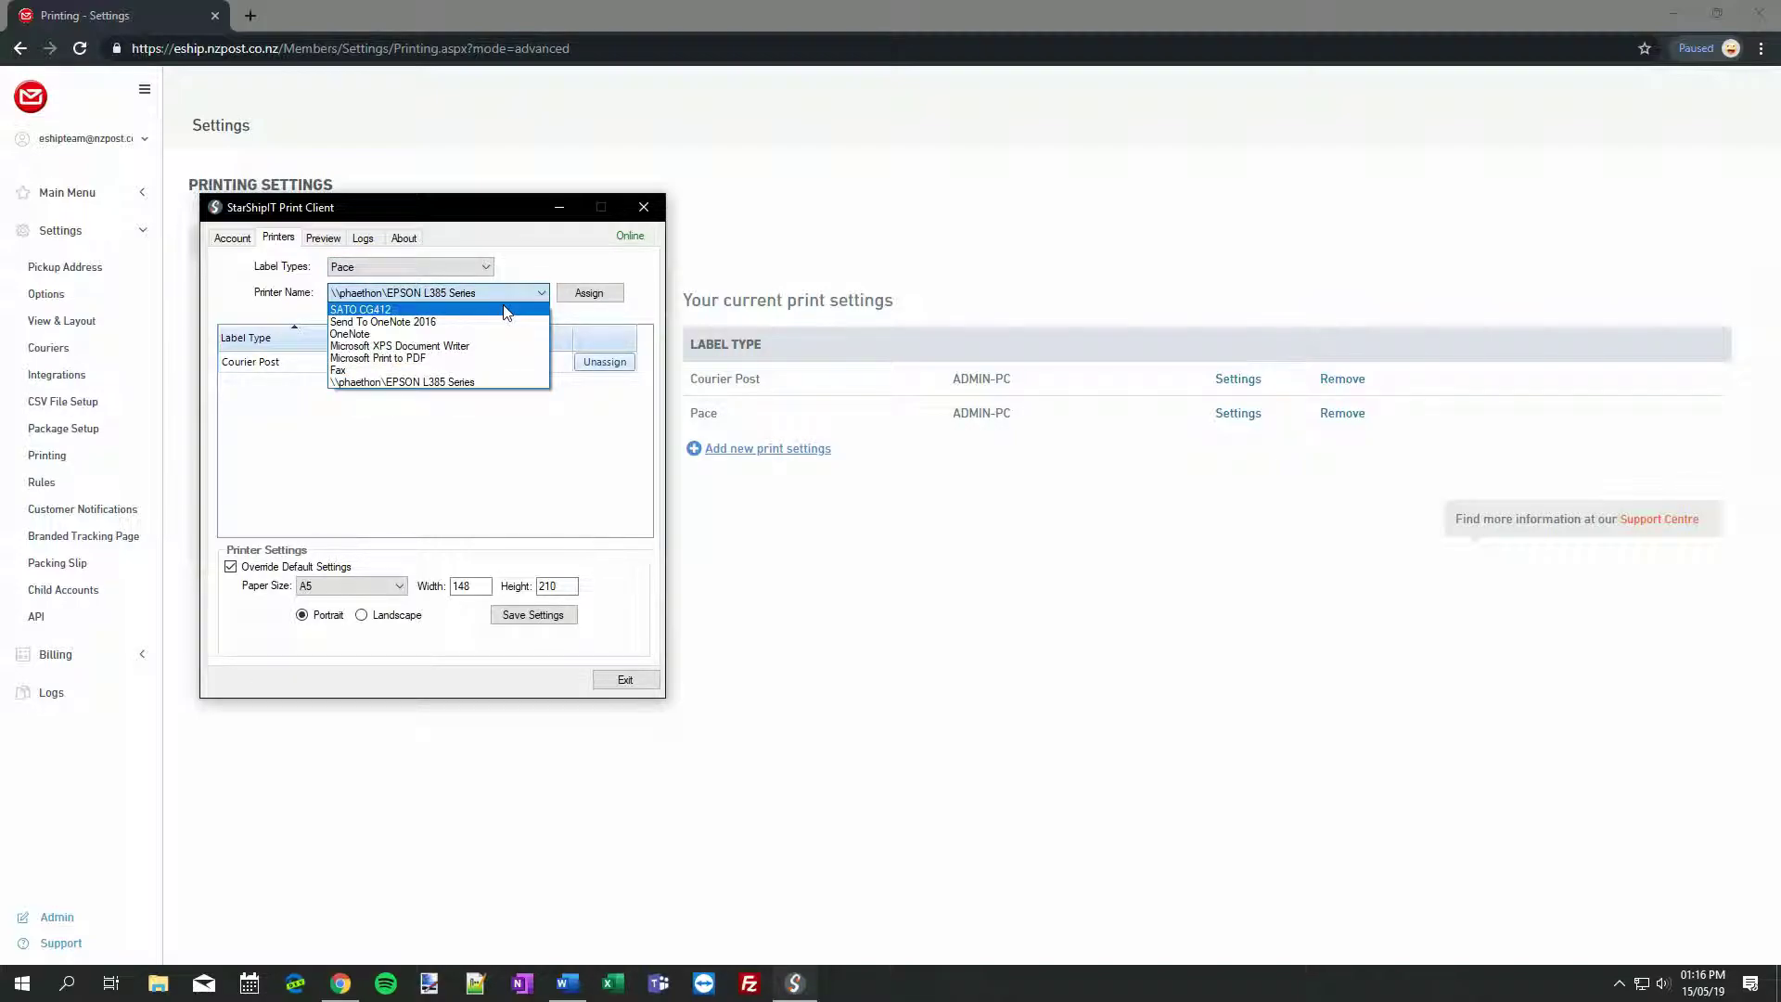
{"action": "left_click", "coordinate": [506, 310]}
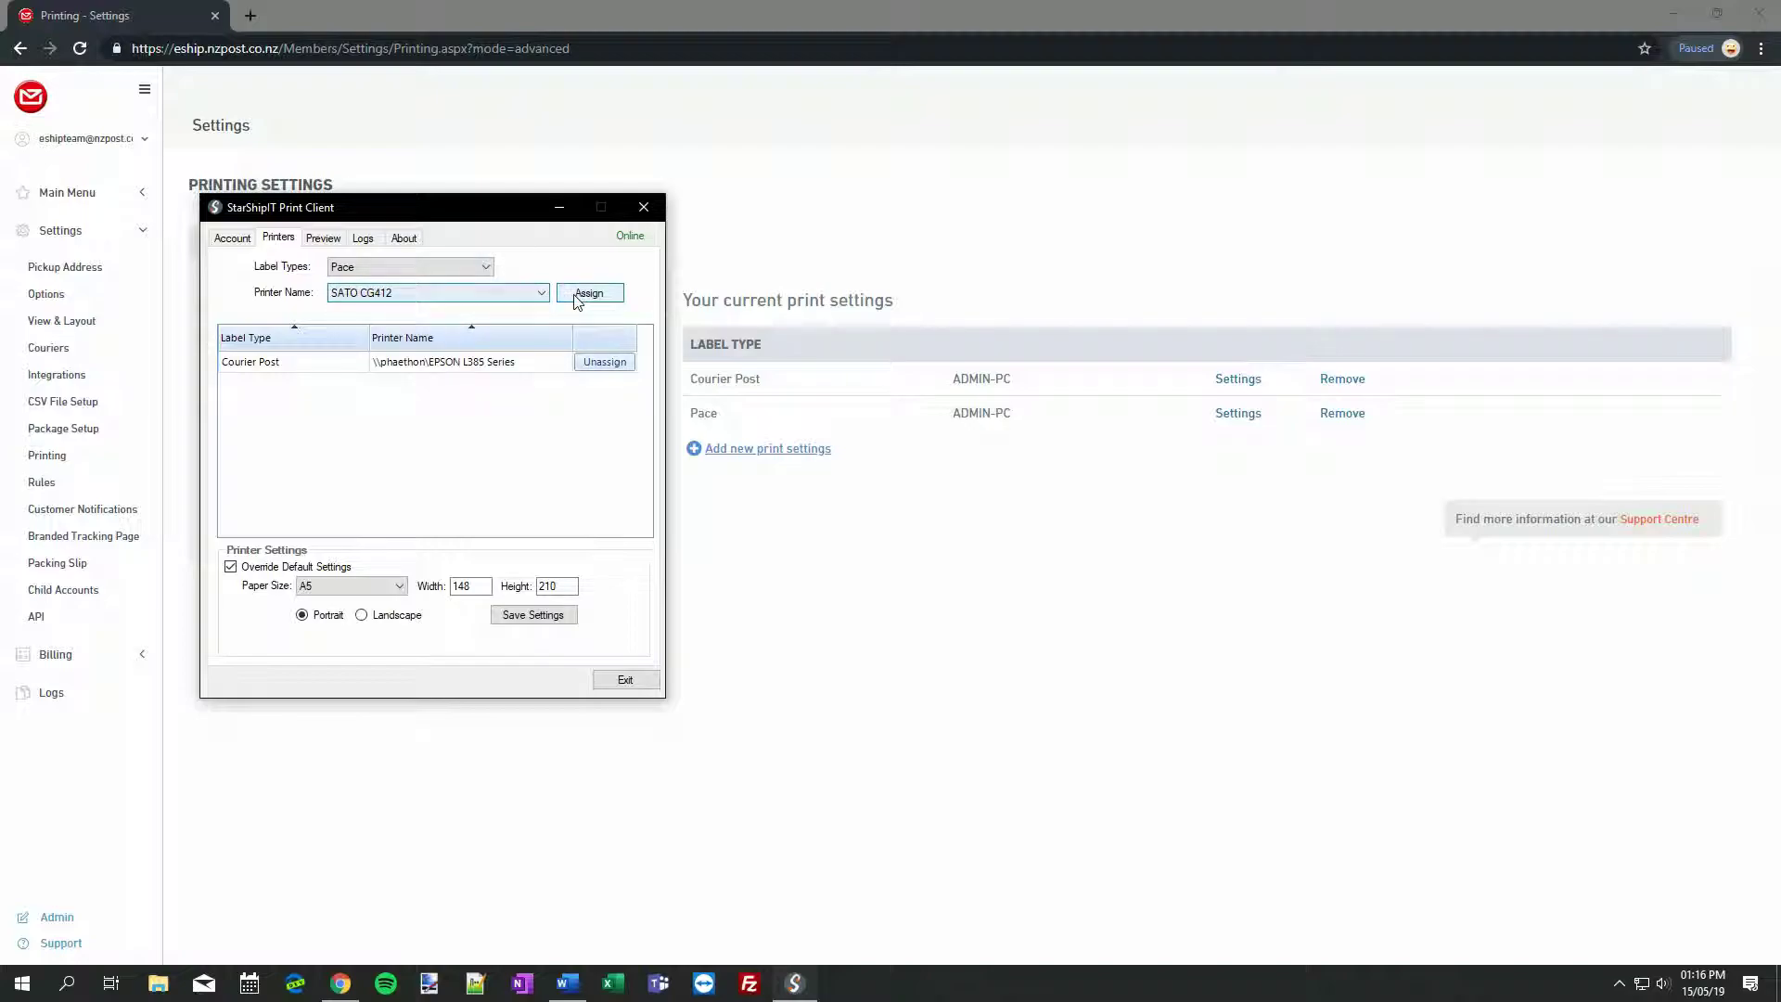
{"action": "left_click", "coordinate": [589, 293]}
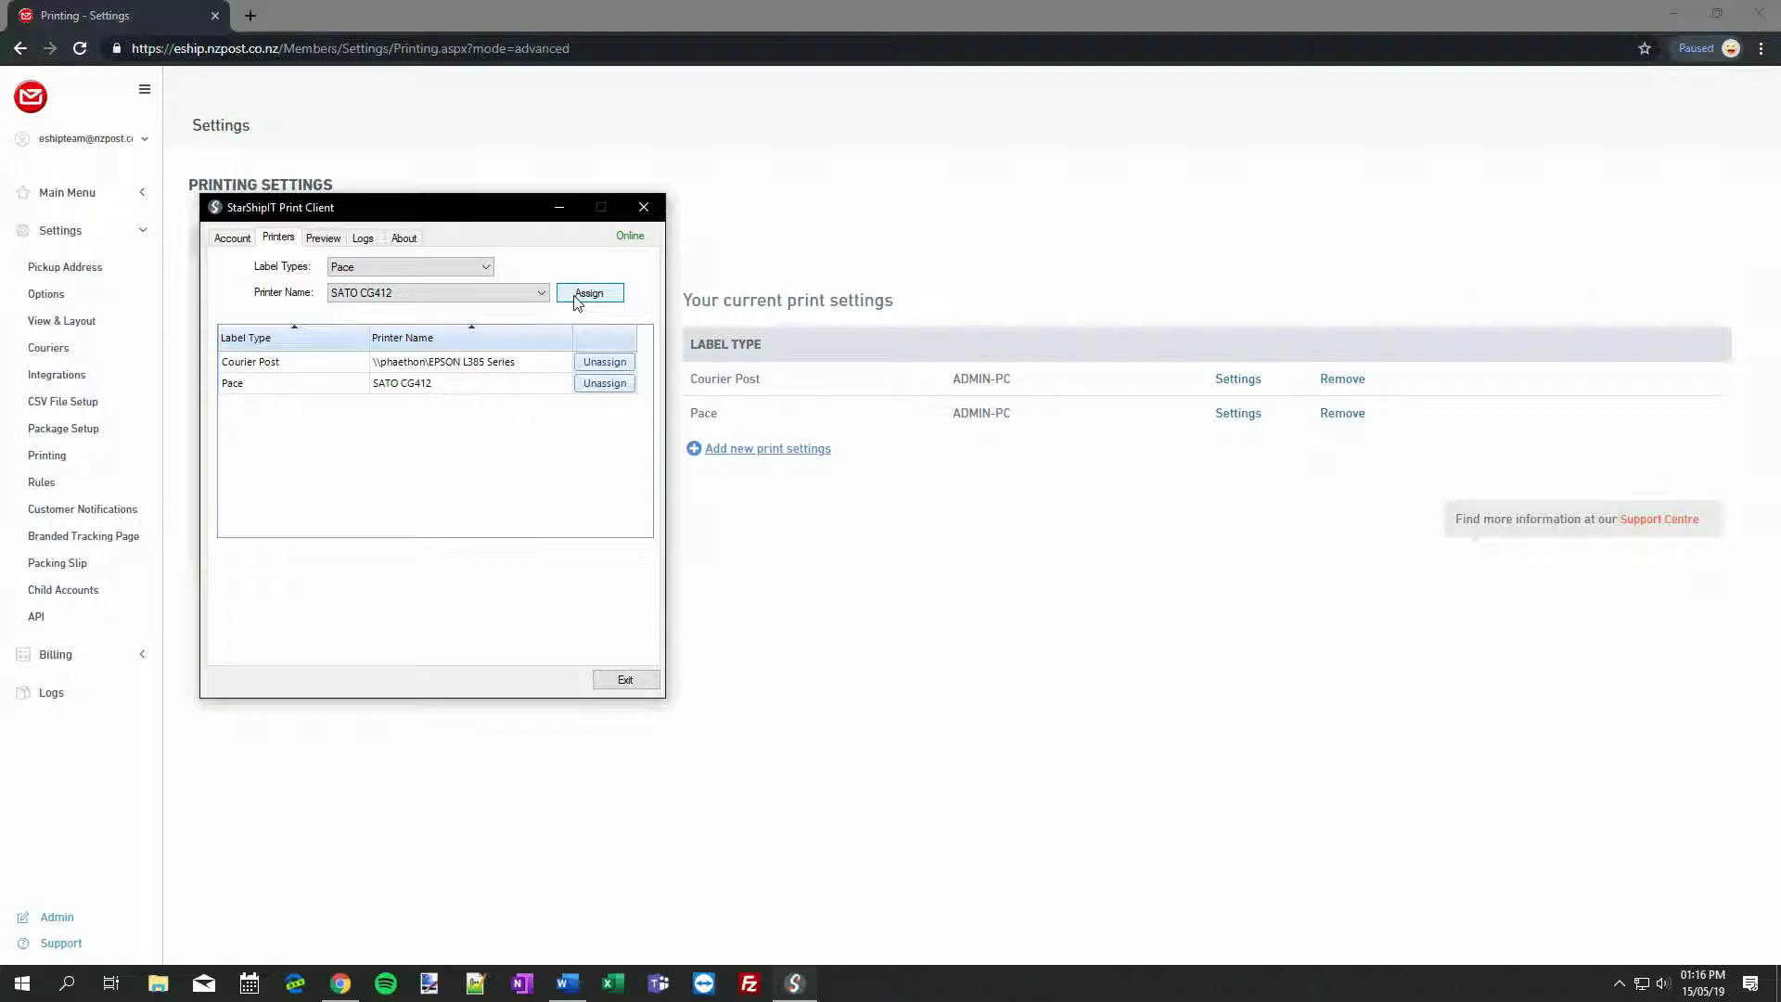
{"action": "left_click", "coordinate": [339, 380]}
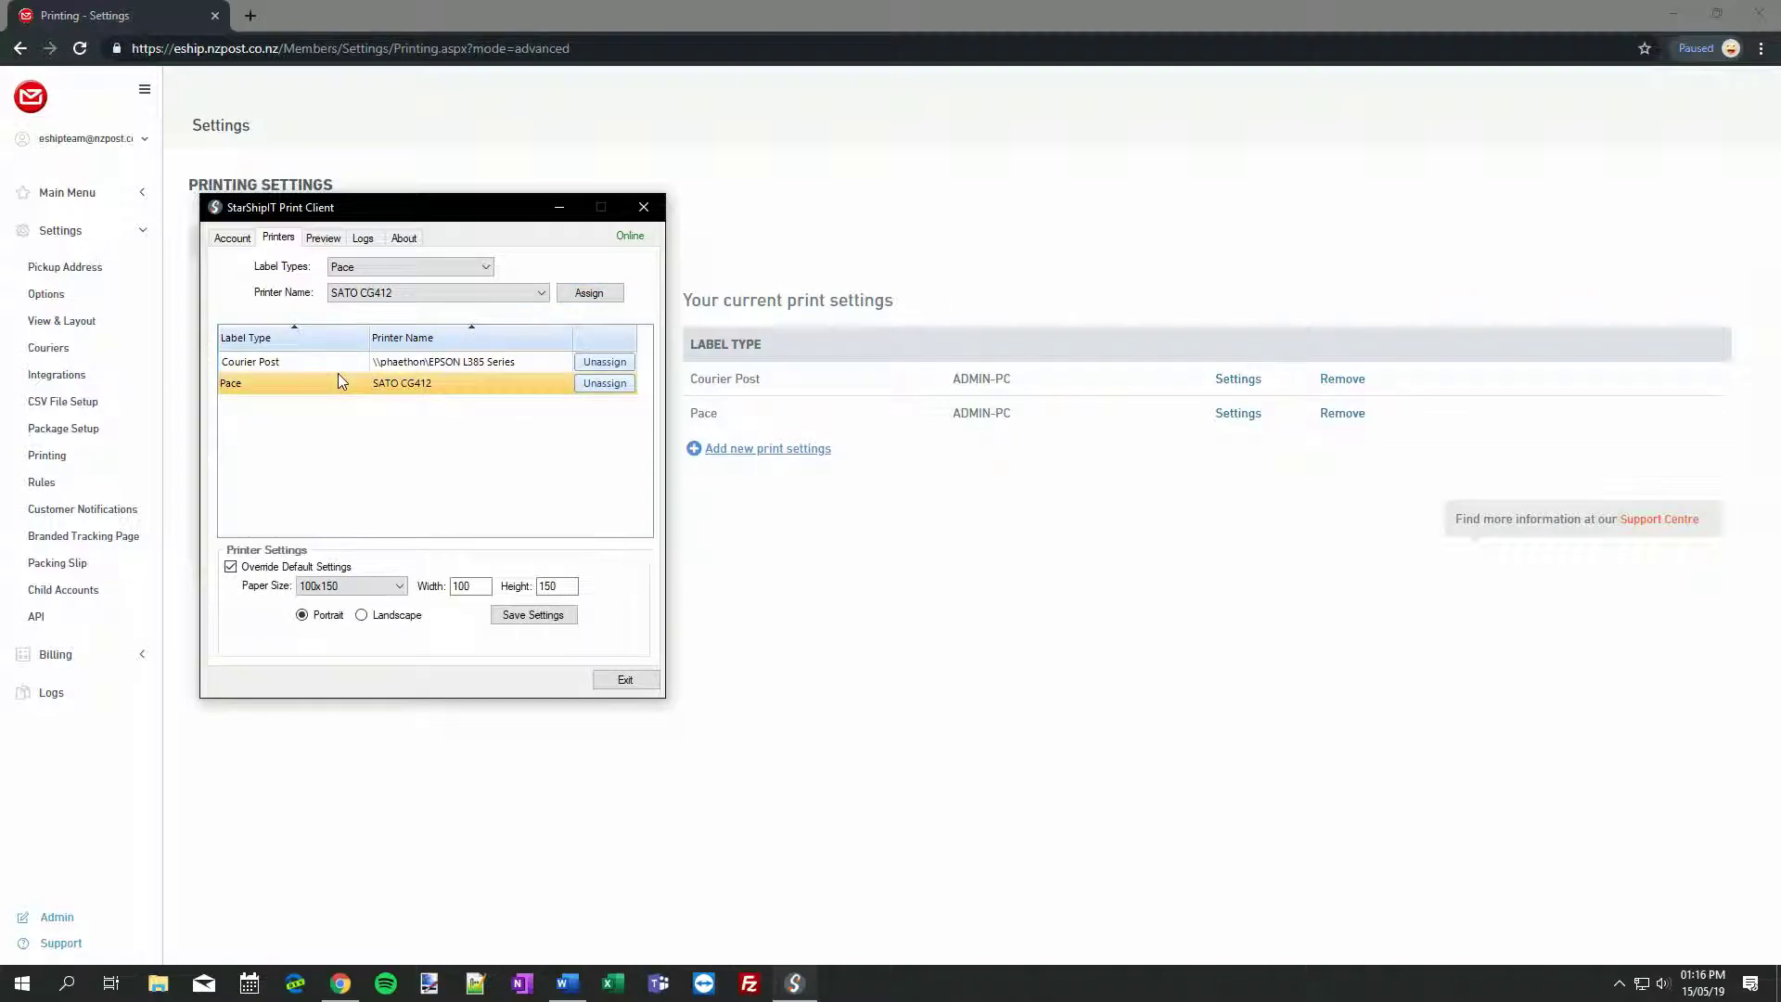
{"action": "left_click", "coordinate": [399, 586]}
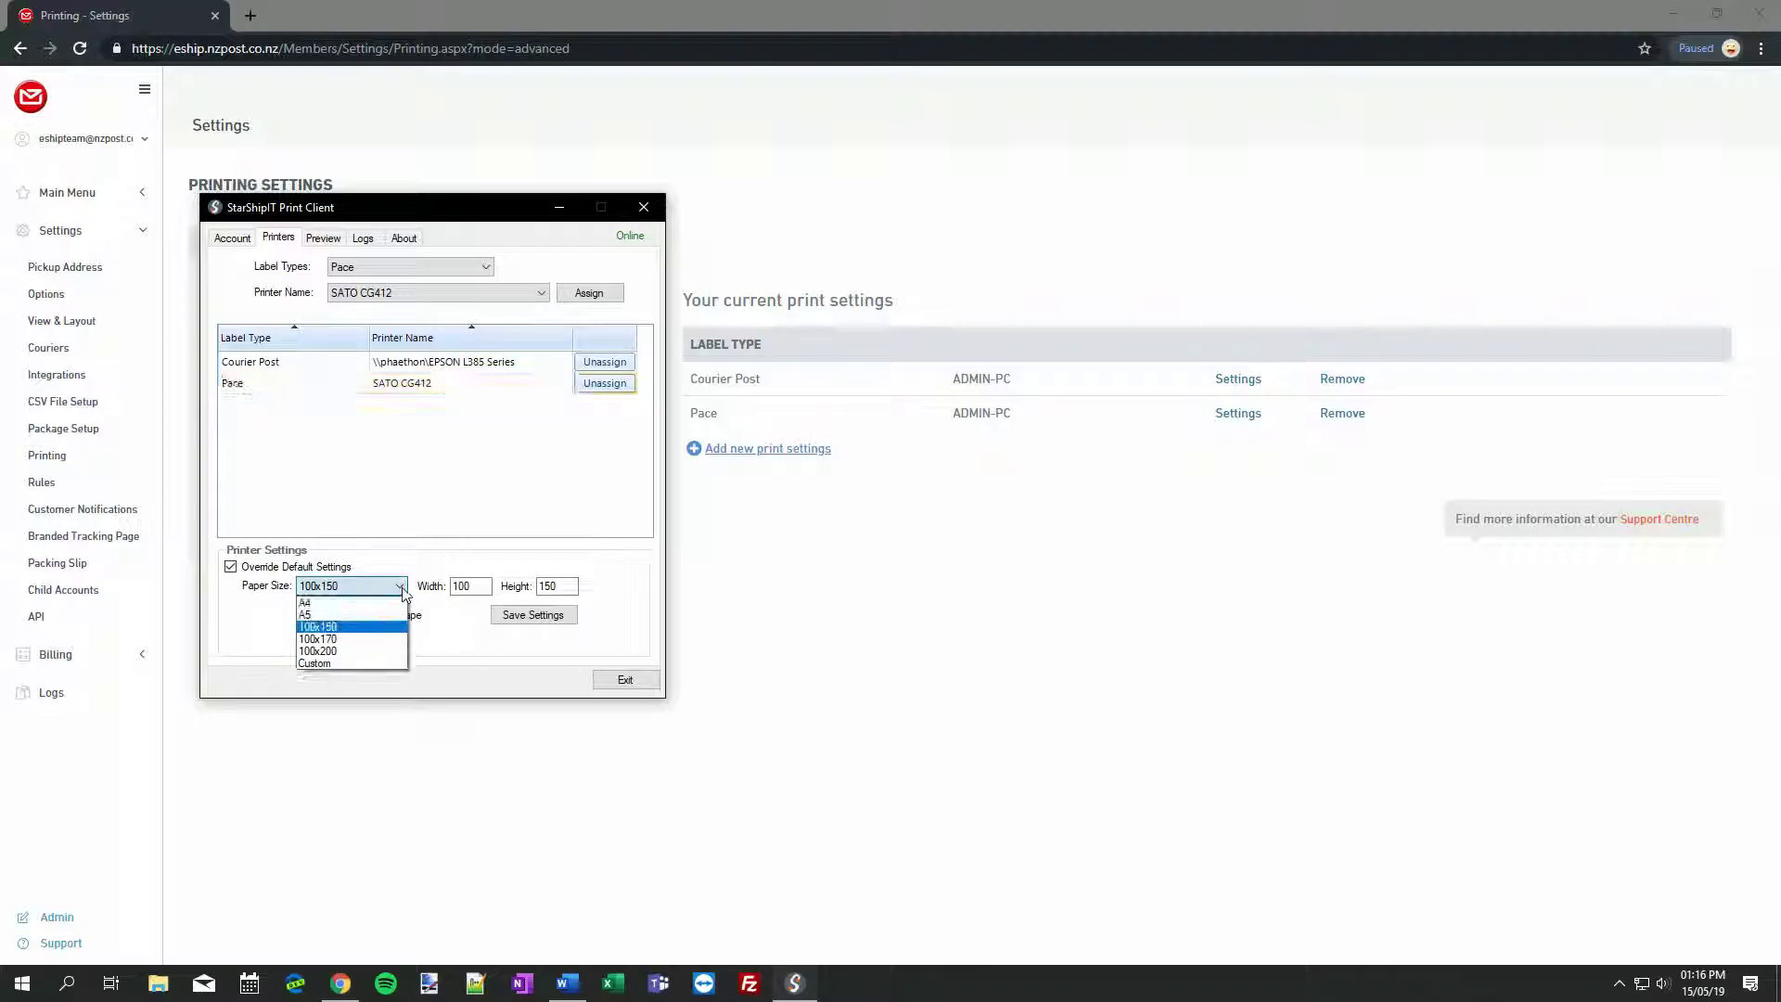
{"action": "left_click", "coordinate": [374, 640]}
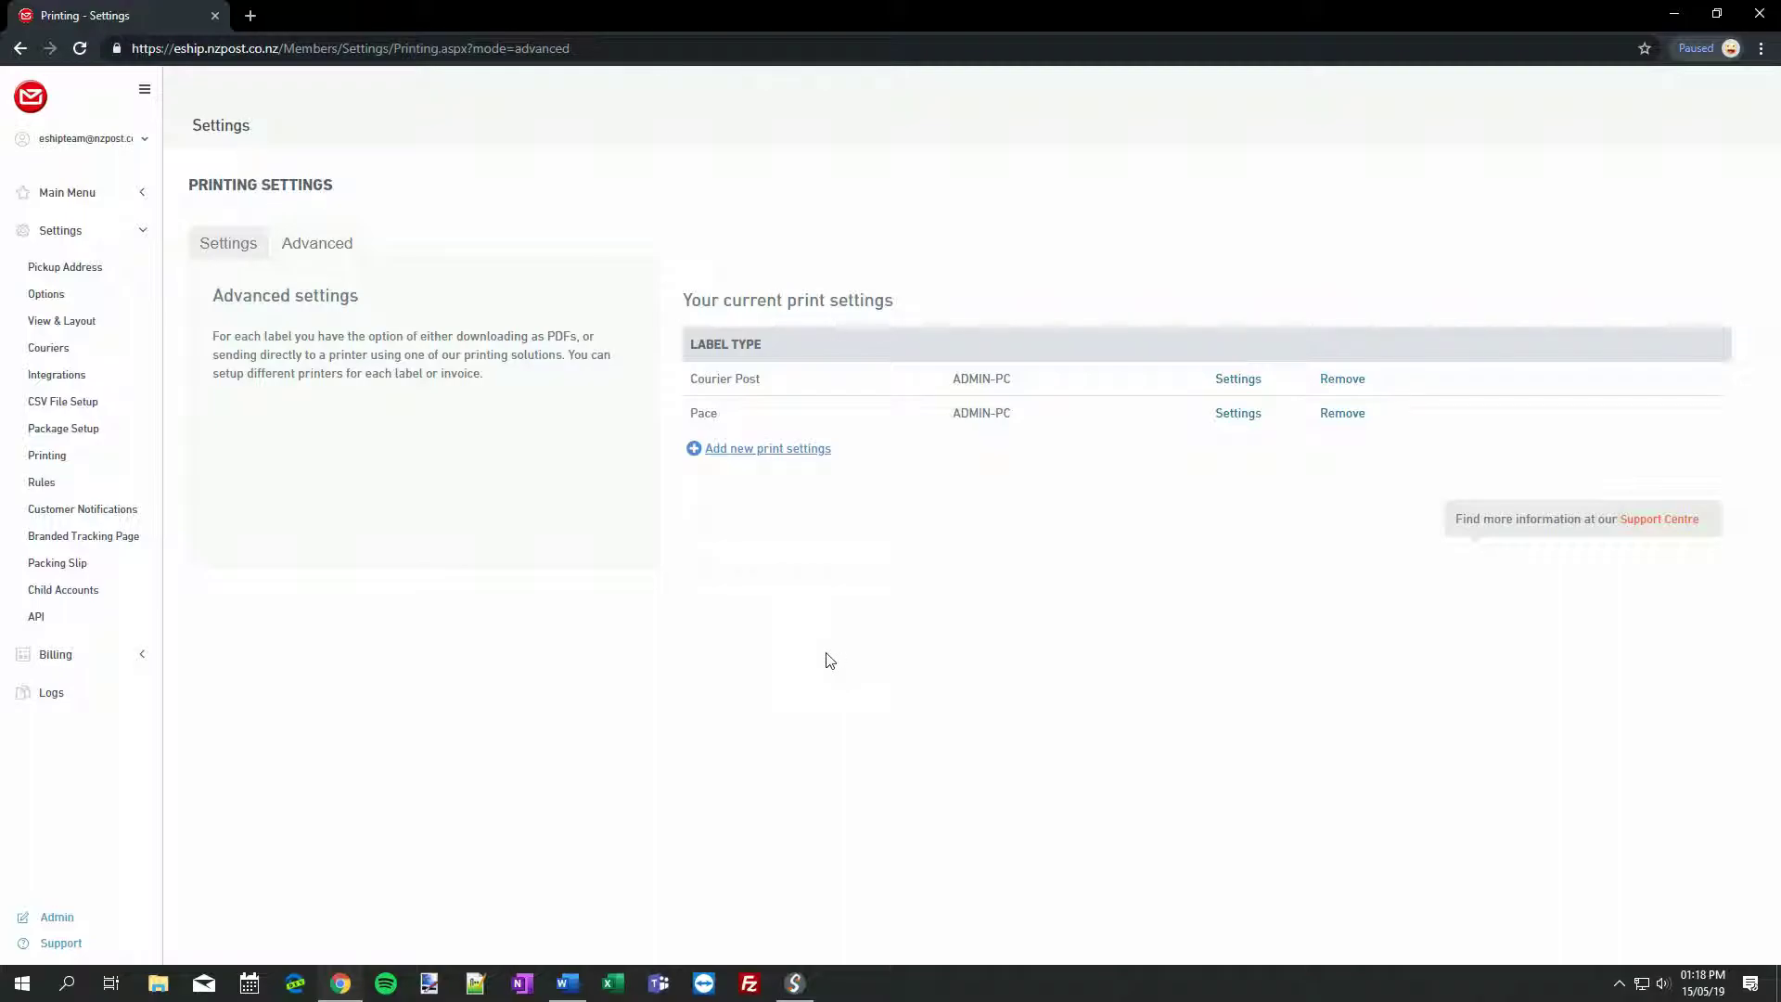
- Add and save an NZ Post Label print setting using Print Client on ADMIN-PC
{"action": "left_click", "coordinate": [806, 449]}
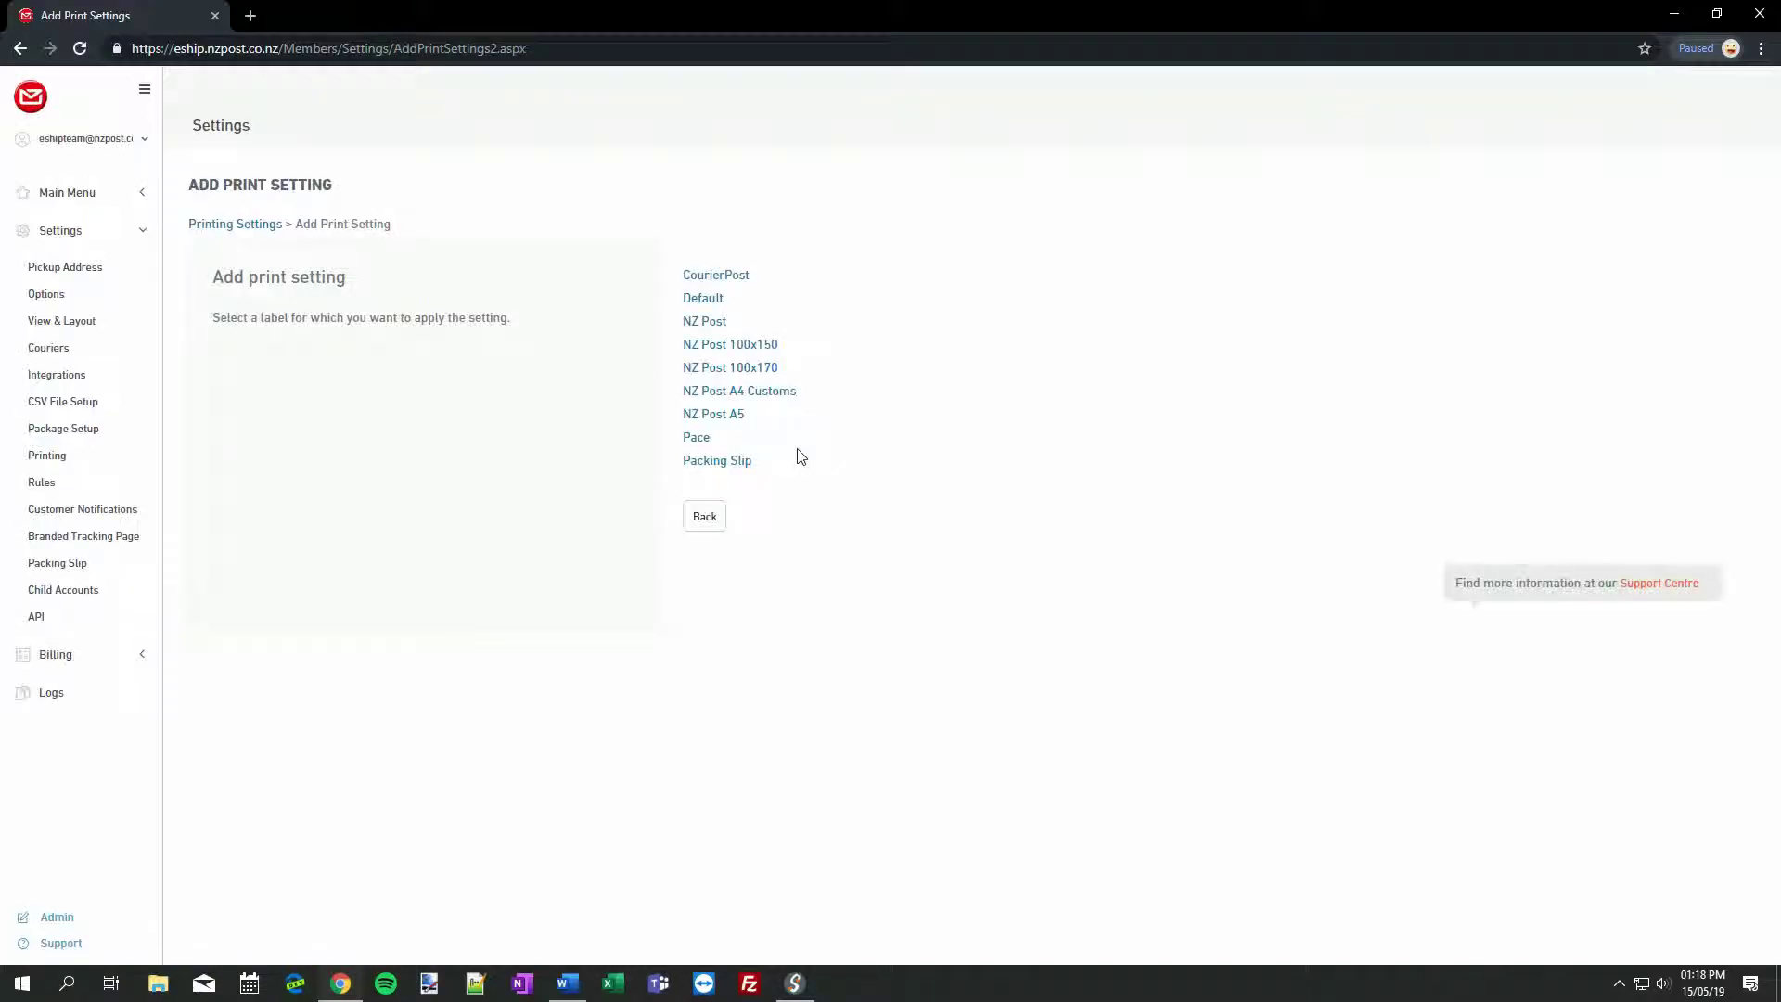
{"action": "left_click", "coordinate": [721, 329]}
{"action": "left_click", "coordinate": [890, 342]}
{"action": "left_click", "coordinate": [886, 377]}
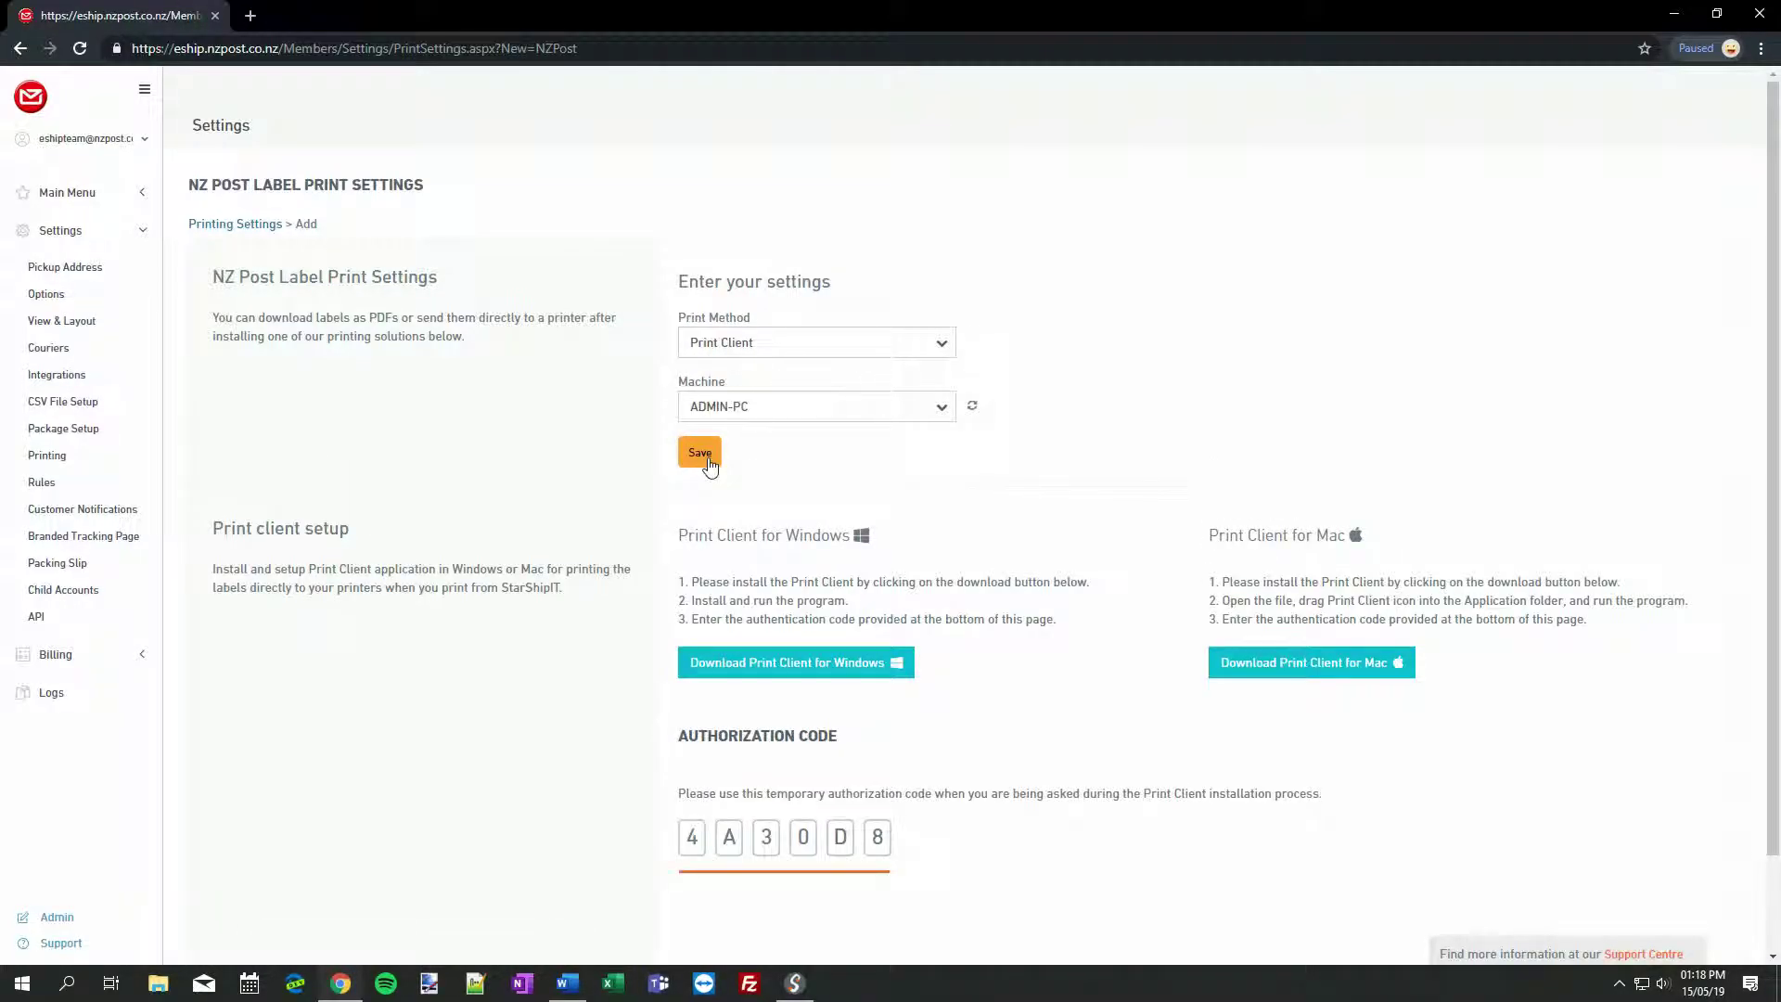
{"action": "left_click", "coordinate": [705, 454]}
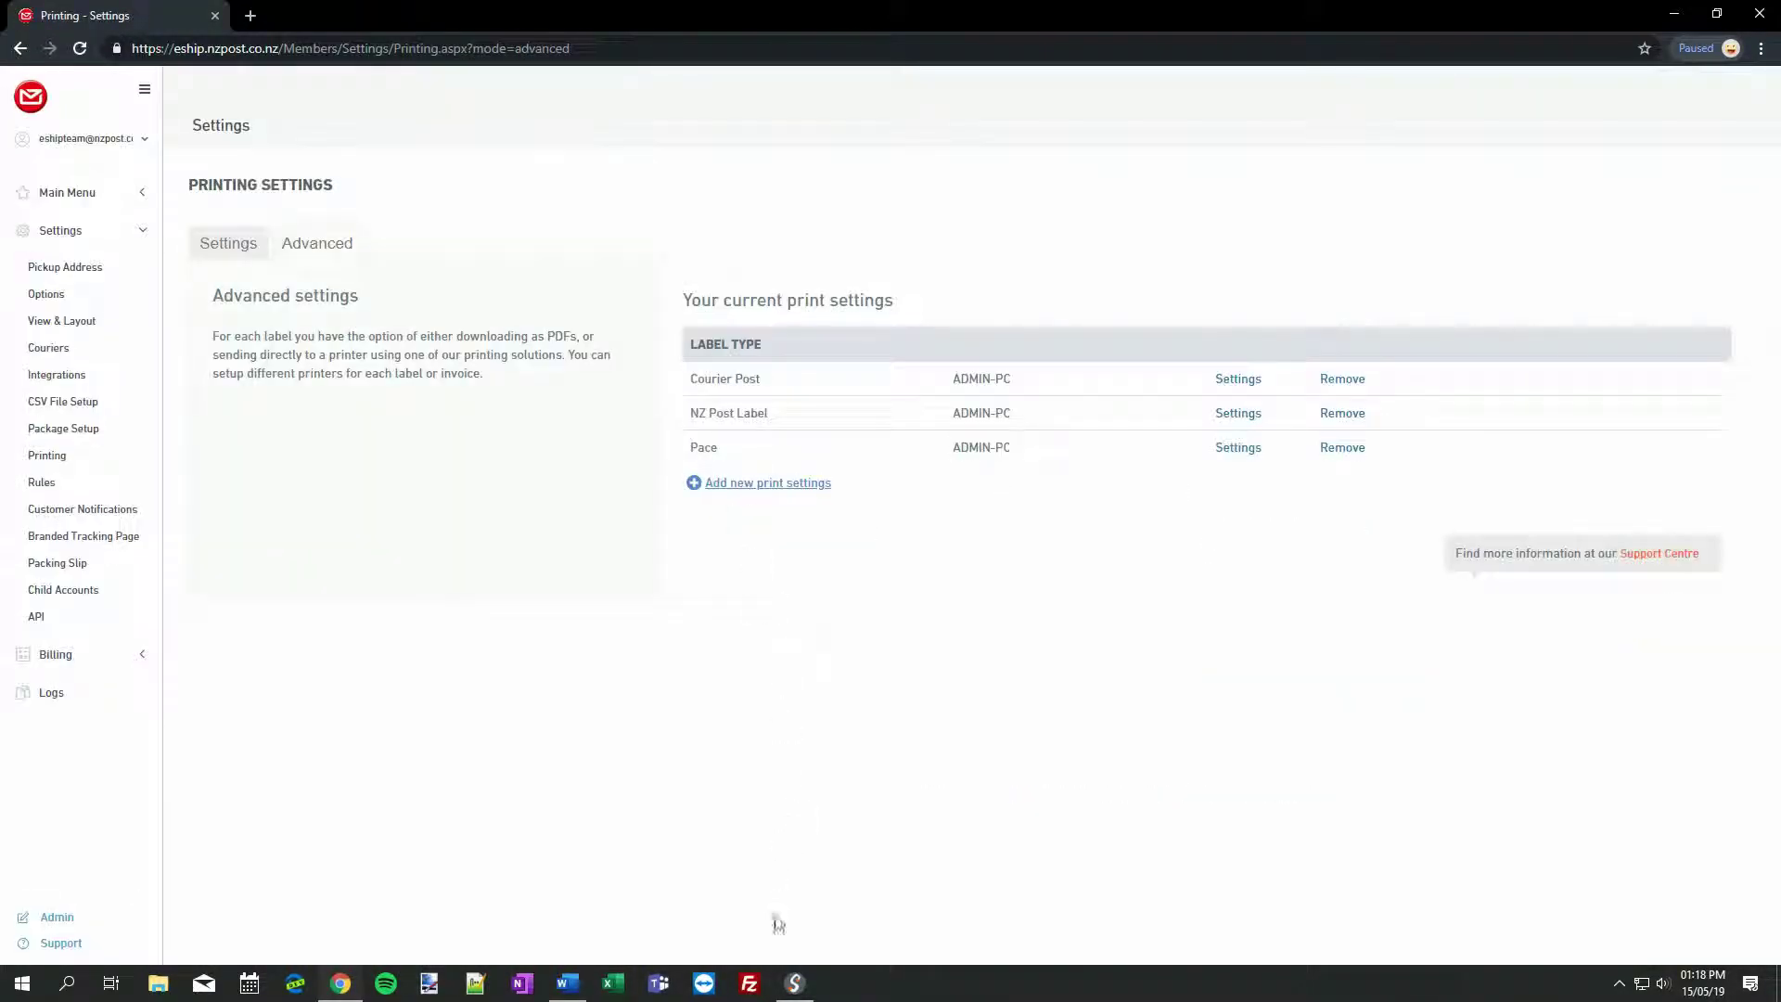
{"action": "left_click", "coordinate": [782, 990]}
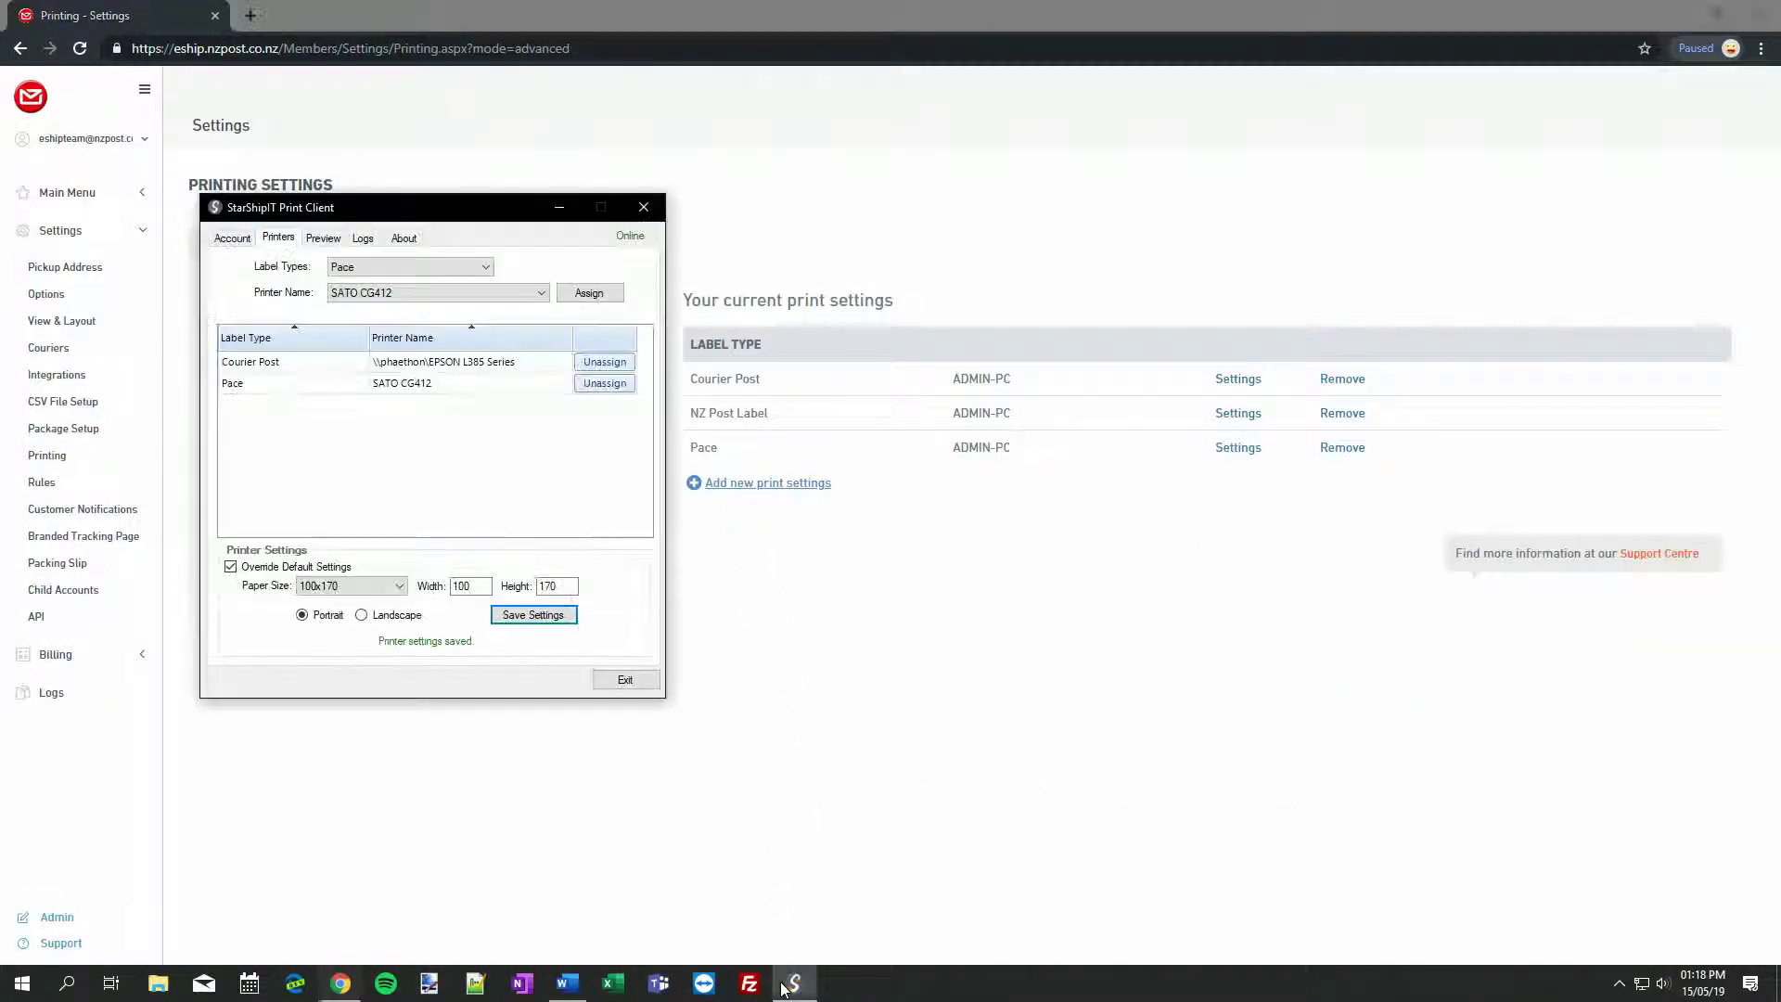
- Assign NZPost labels to EPSON L385 Series and view its paper settings
{"action": "left_click", "coordinate": [342, 271]}
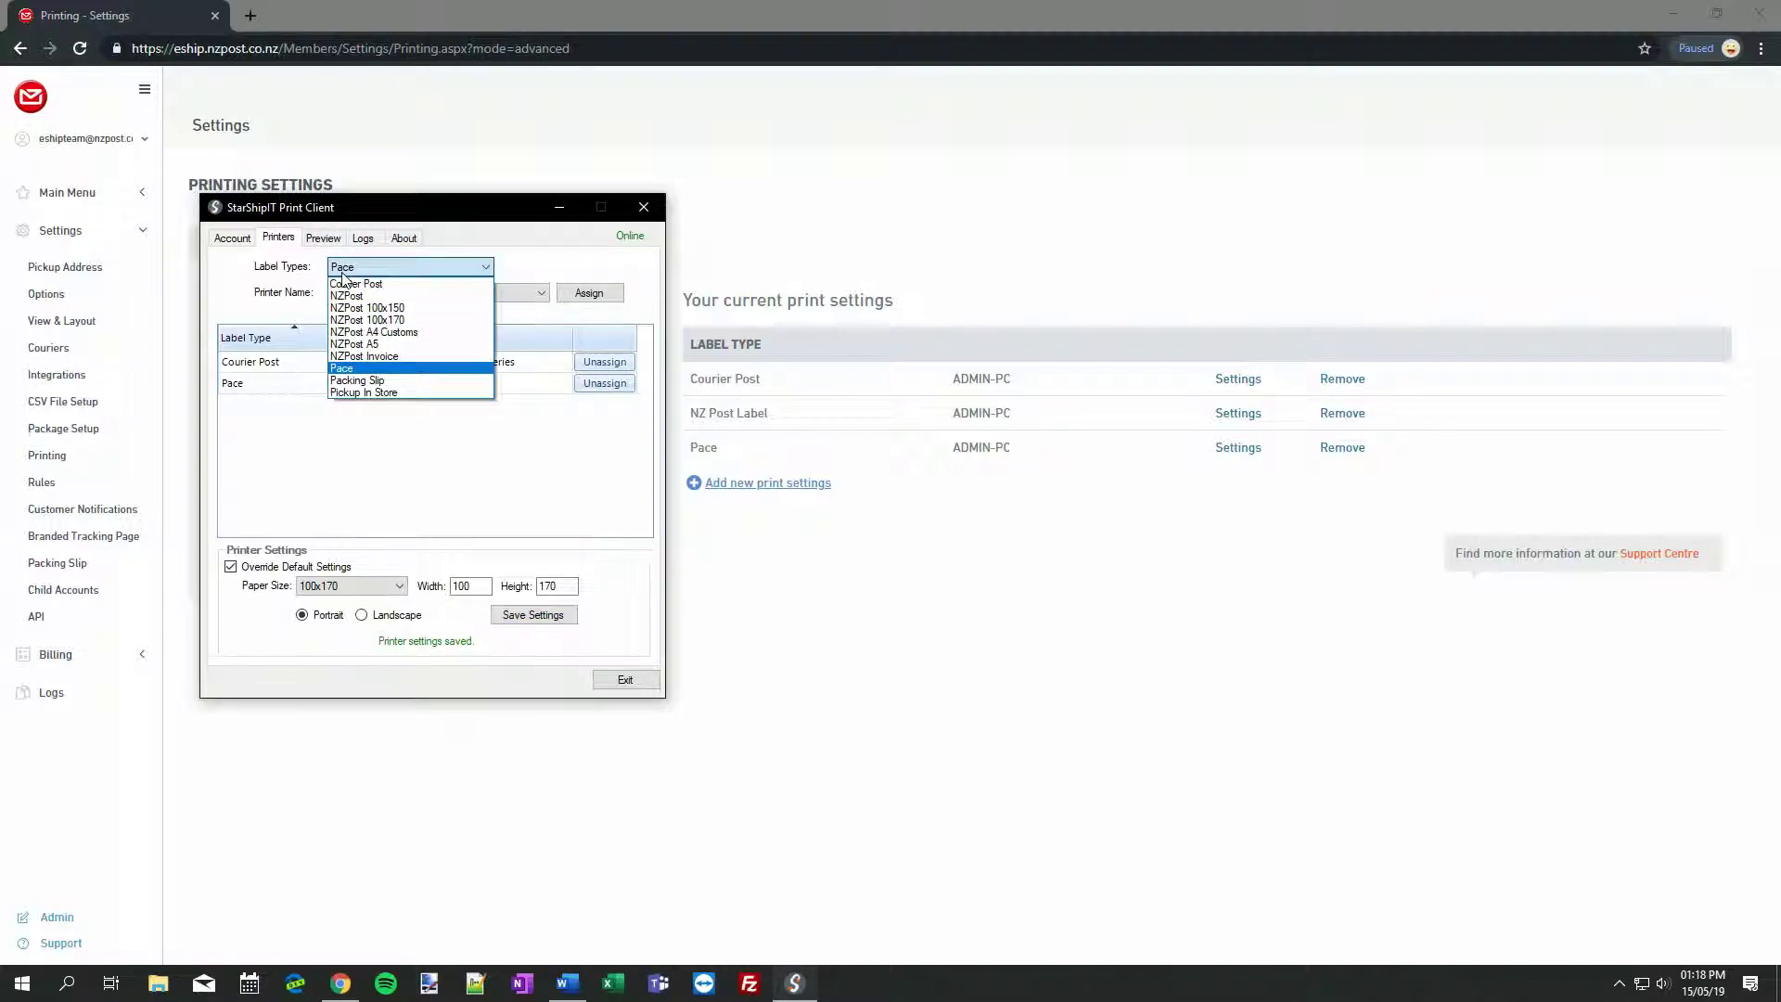
{"action": "left_click", "coordinate": [386, 296]}
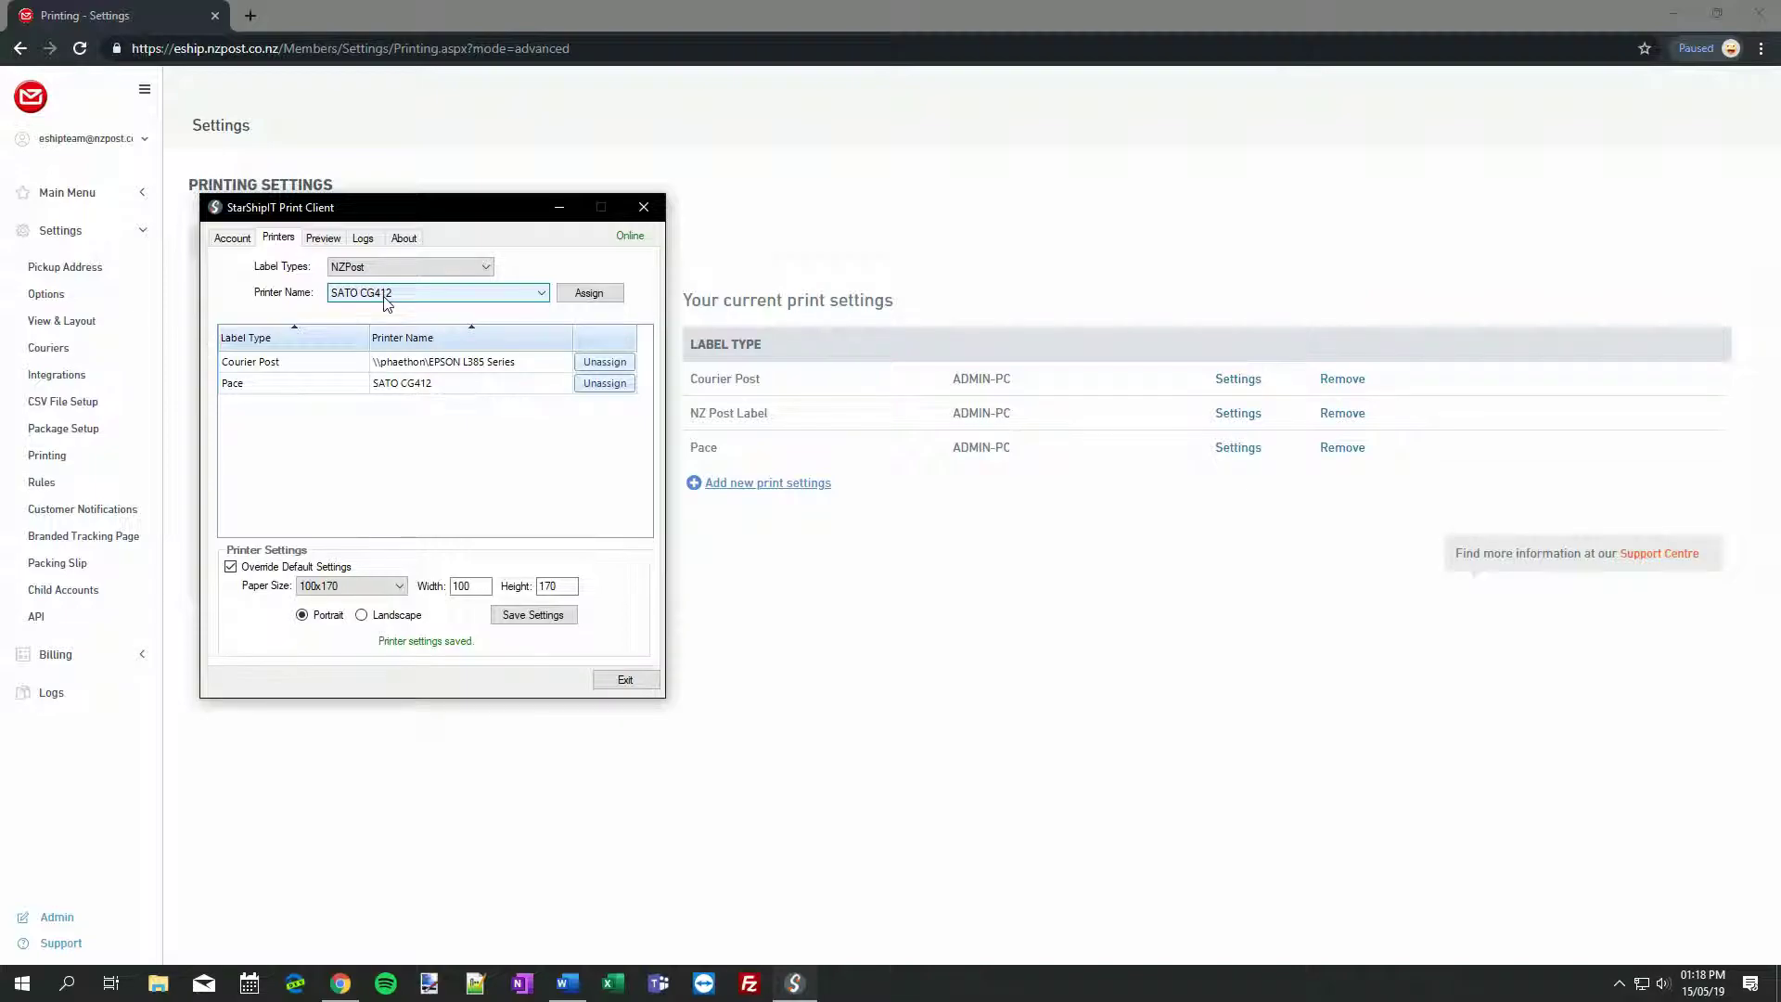
{"action": "left_click", "coordinate": [387, 295]}
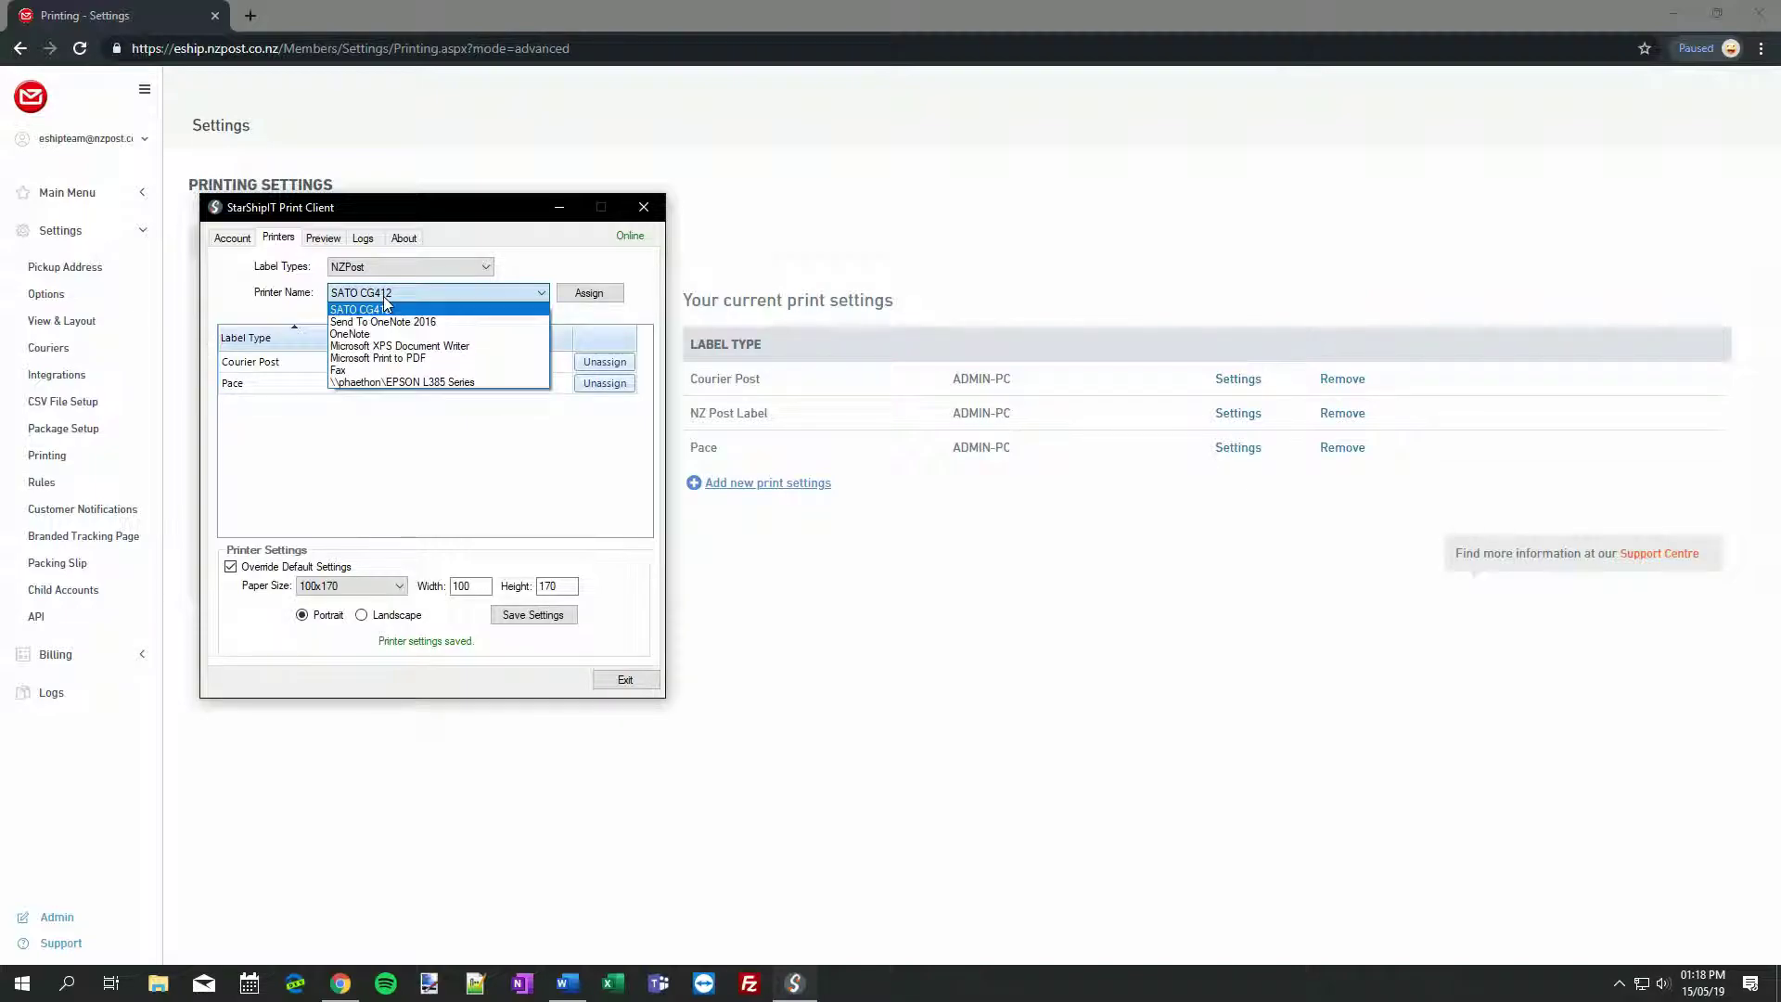
{"action": "left_click", "coordinate": [391, 378]}
{"action": "left_click", "coordinate": [590, 295]}
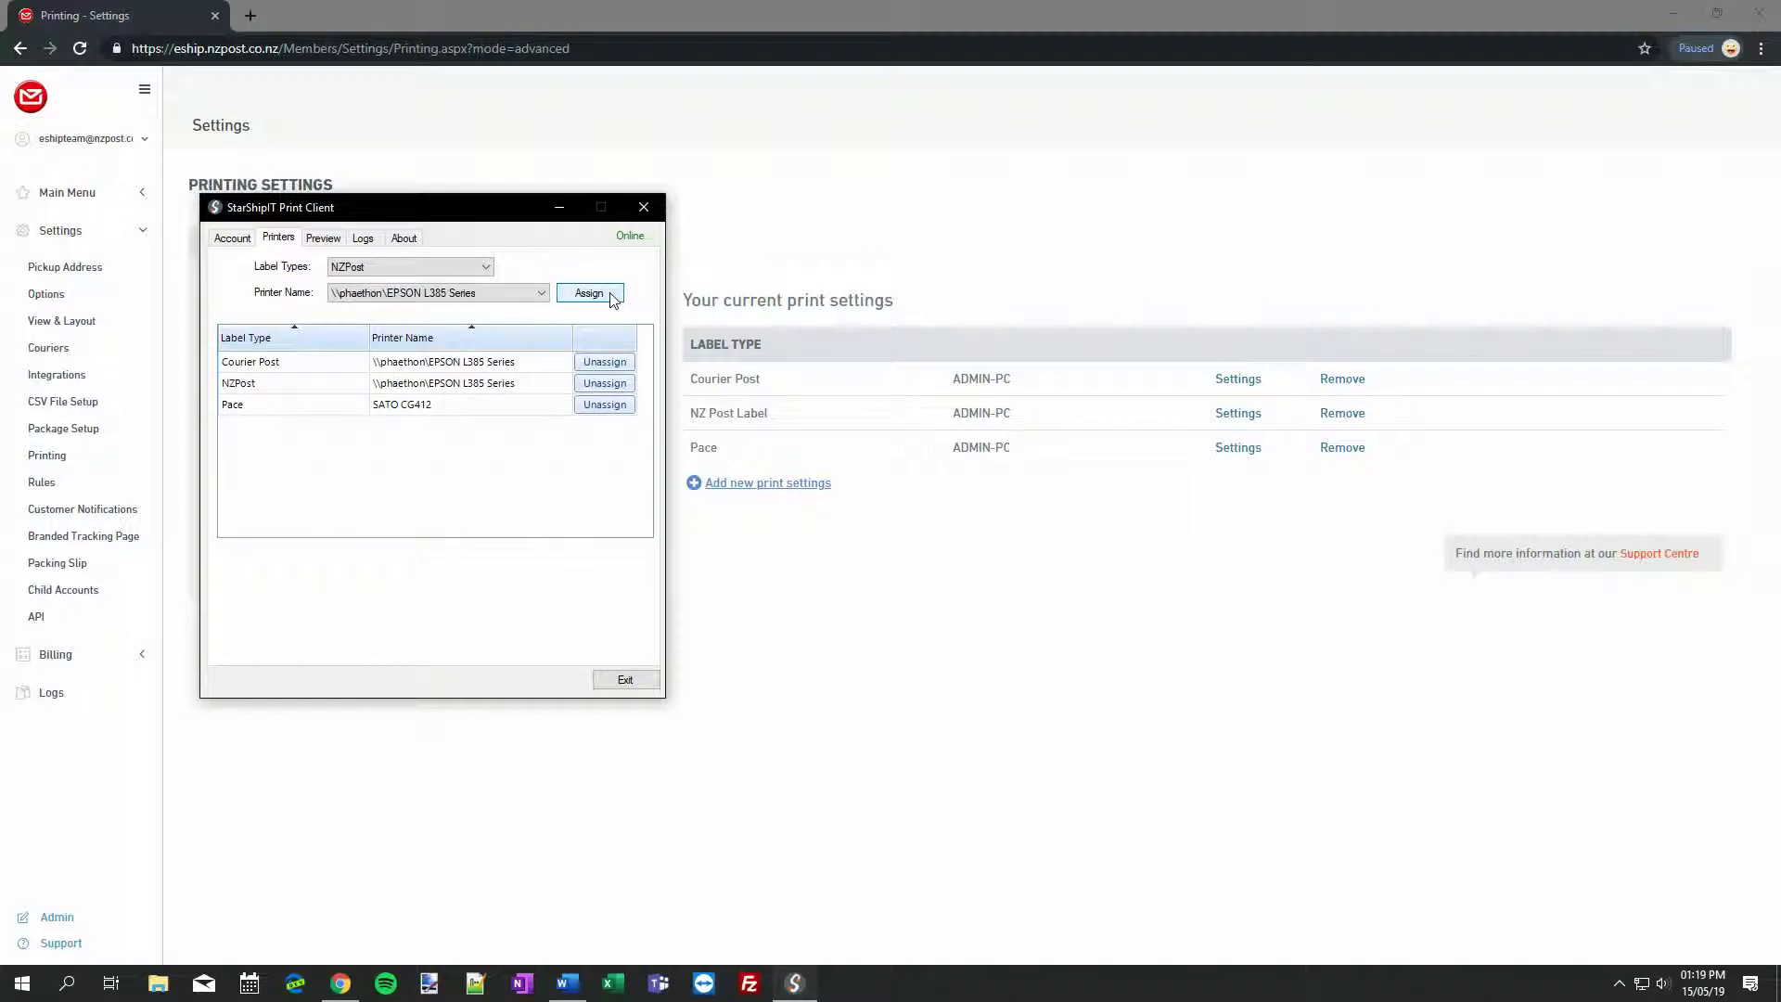
{"action": "left_click", "coordinate": [340, 390]}
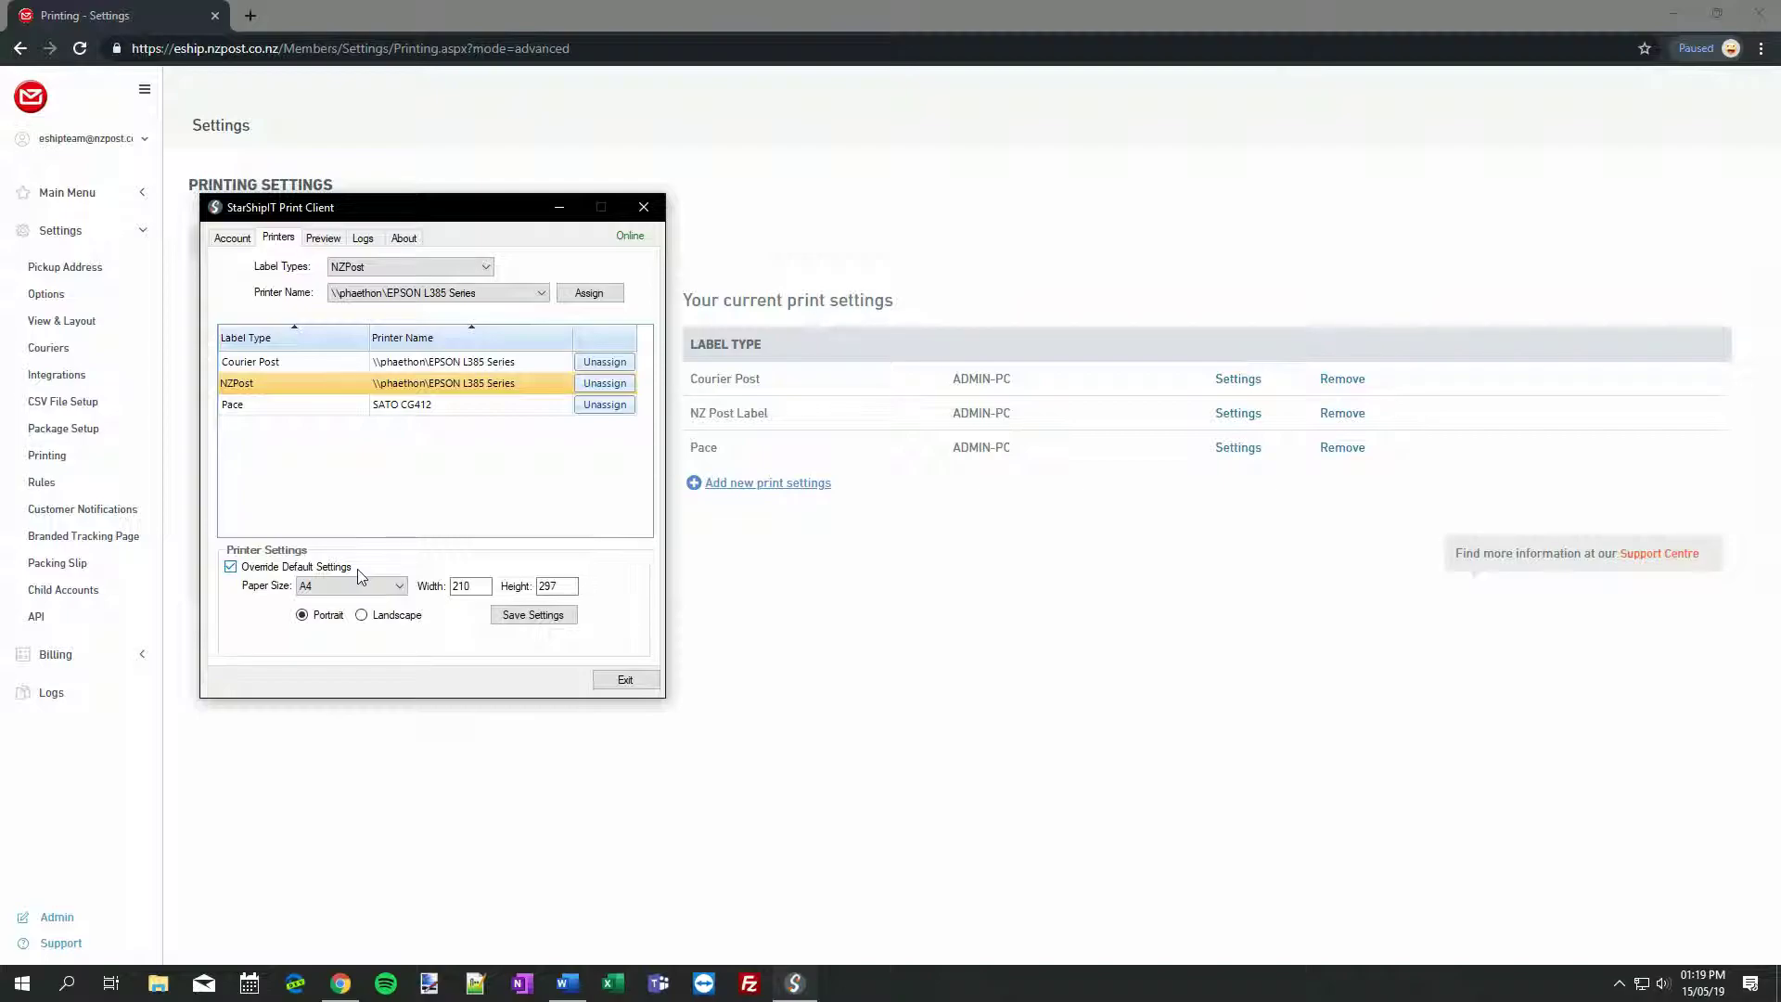
- Unassign the NZPost printer and delete eShip's NZ Post Label print setting
{"action": "left_click", "coordinate": [599, 407]}
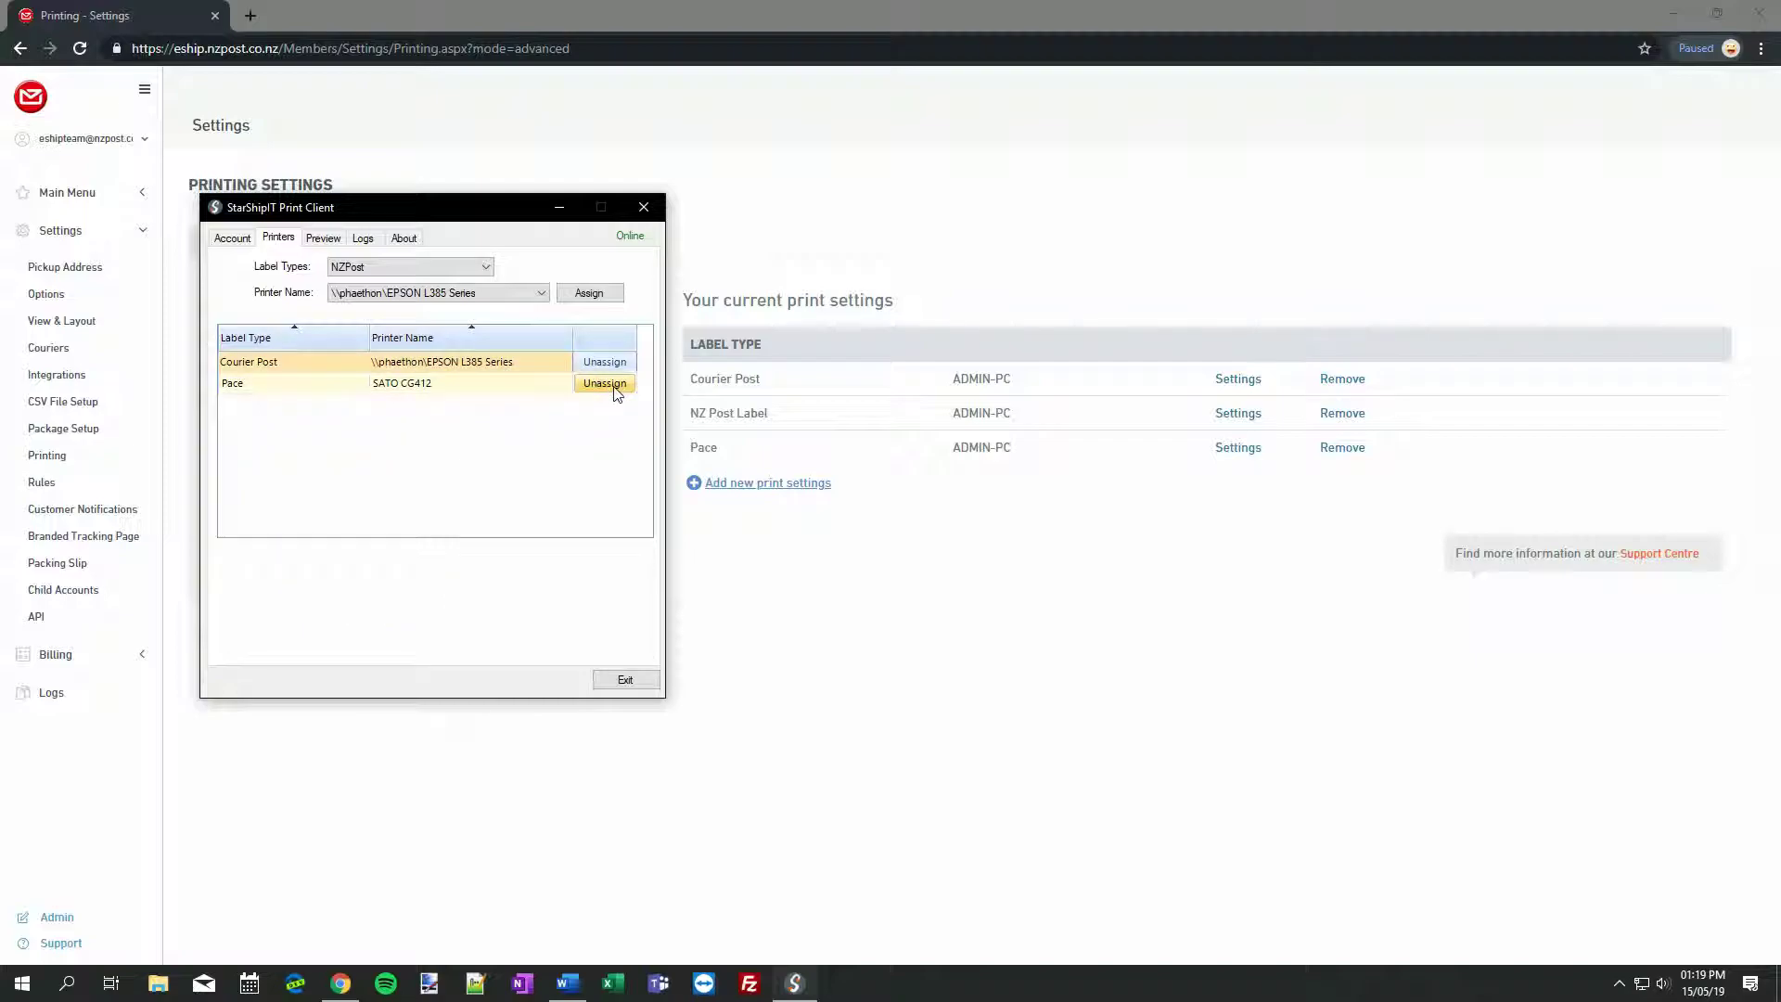
{"action": "left_click", "coordinate": [992, 534]}
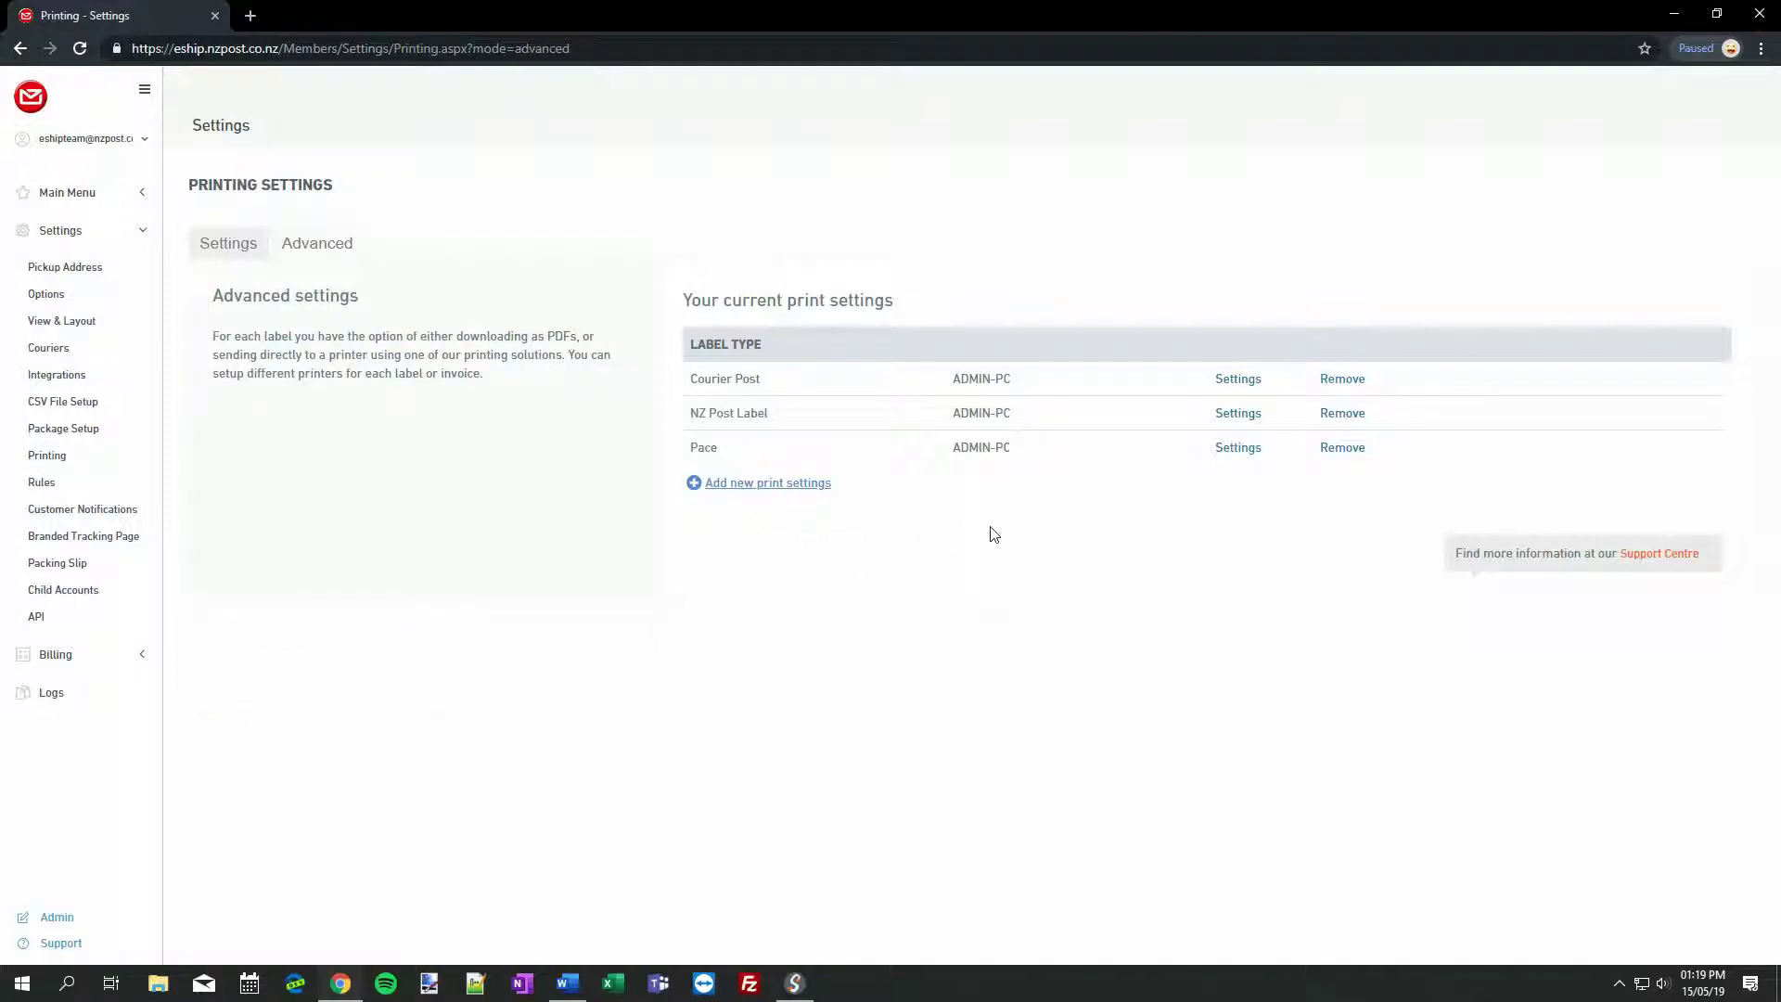
{"action": "left_click", "coordinate": [1341, 415]}
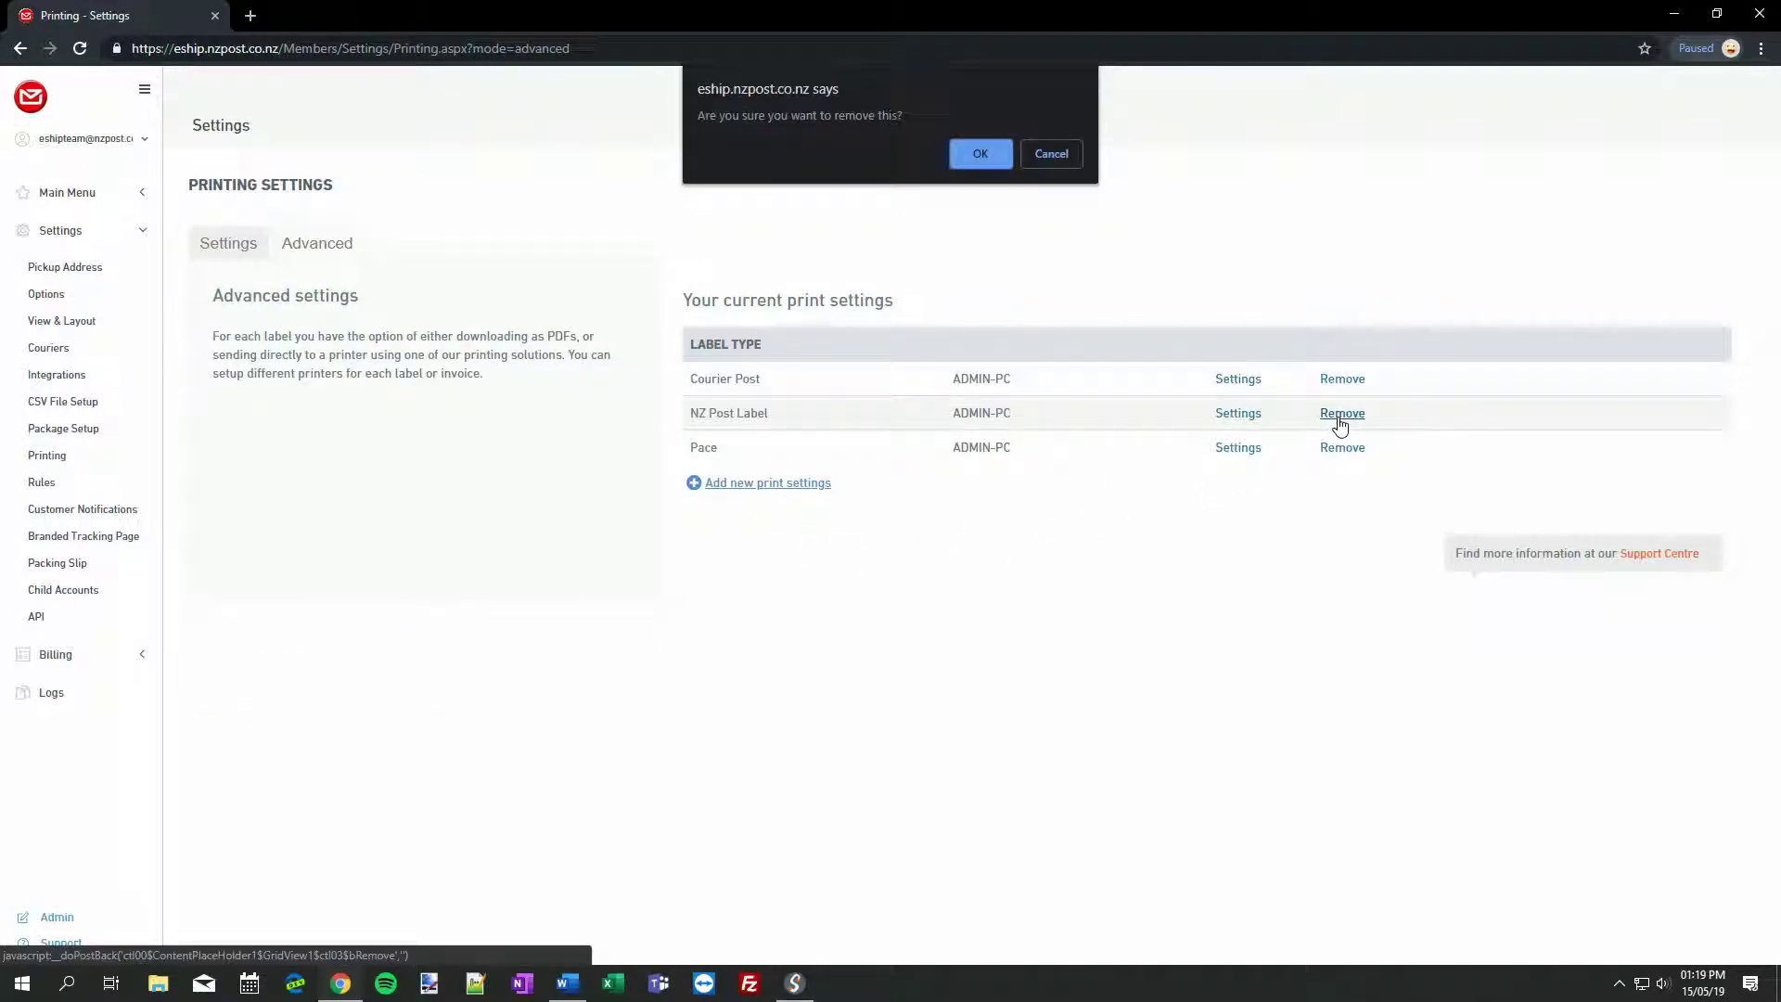
{"action": "left_click", "coordinate": [981, 149]}
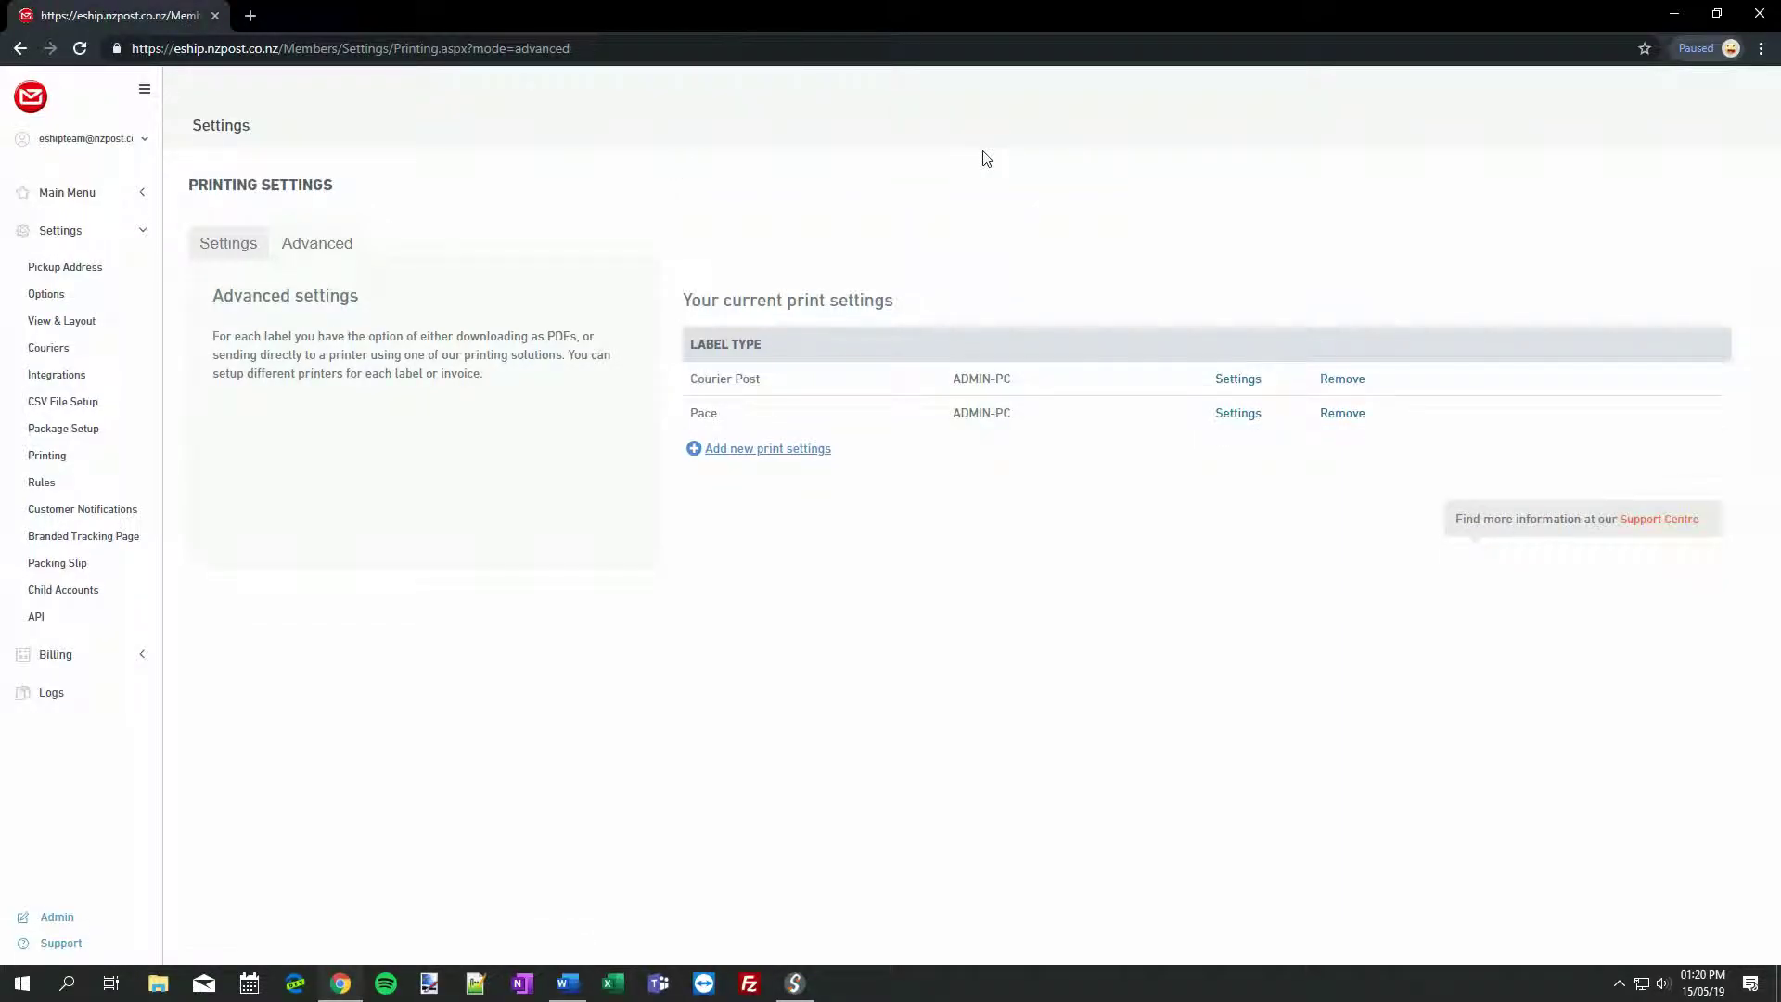
- Add NZ Post 100x150 and 100x170 print settings, both using the Print Client
{"action": "left_click", "coordinate": [806, 451]}
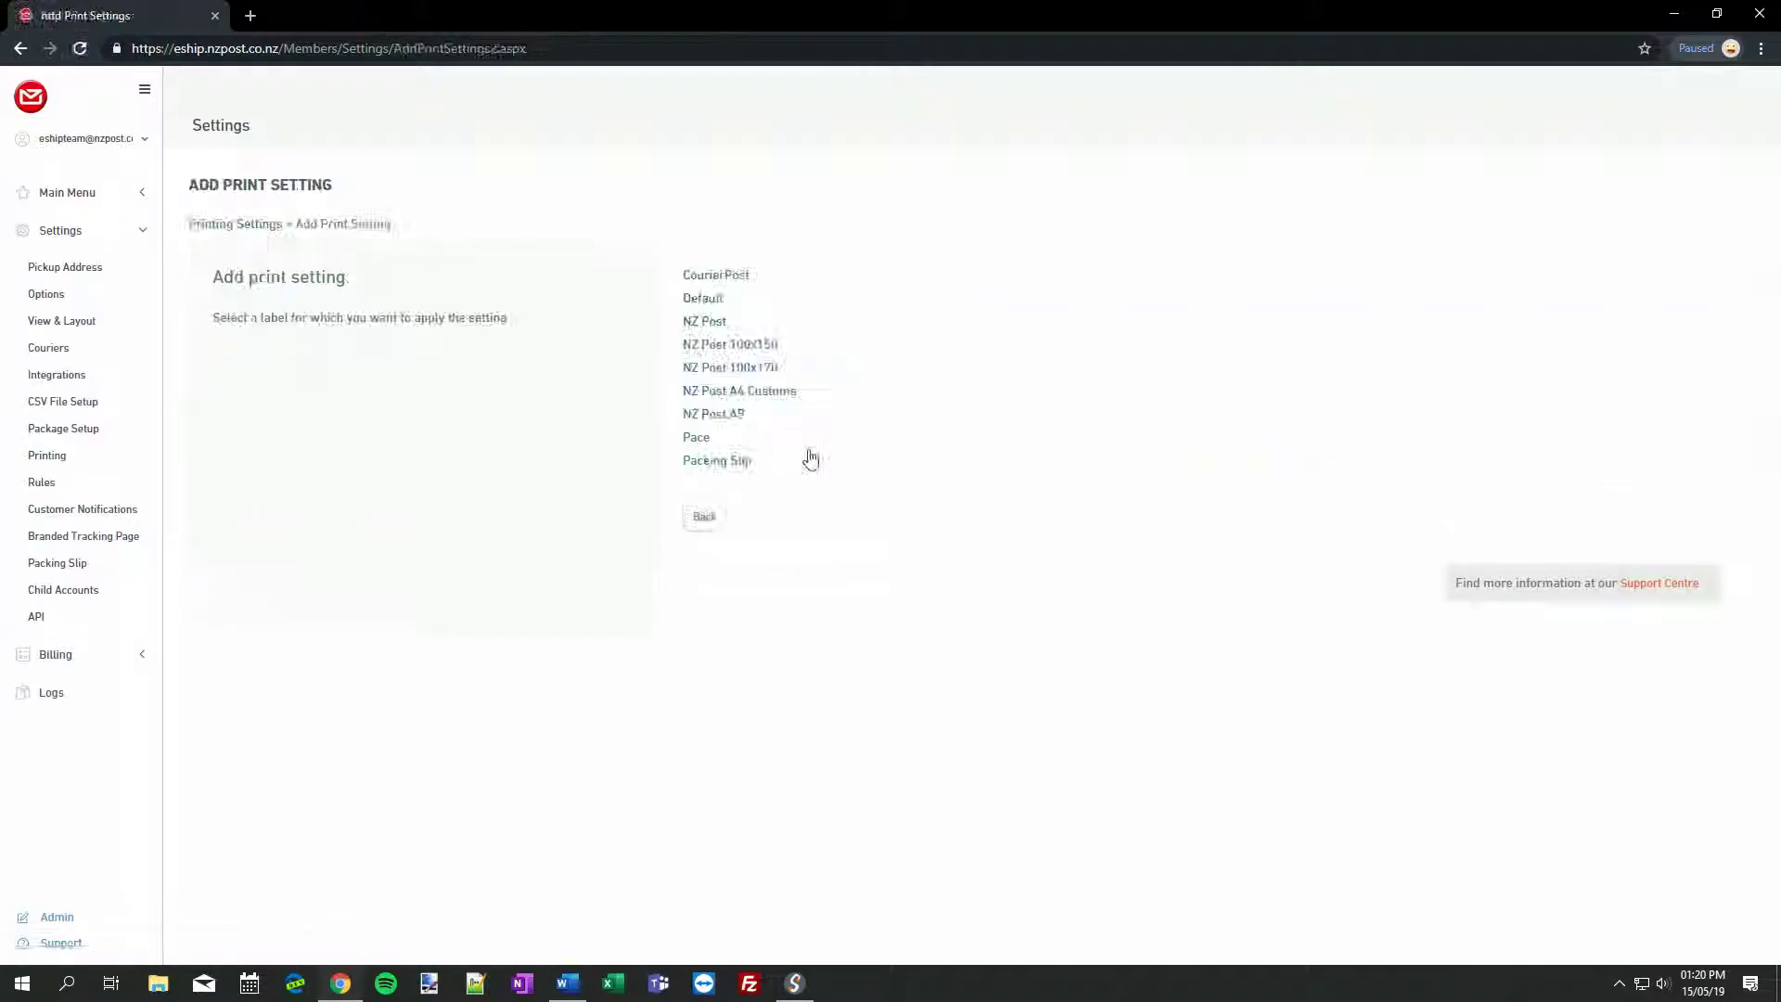
{"action": "left_click", "coordinate": [748, 355]}
{"action": "left_click", "coordinate": [743, 348]}
{"action": "left_click", "coordinate": [719, 378]}
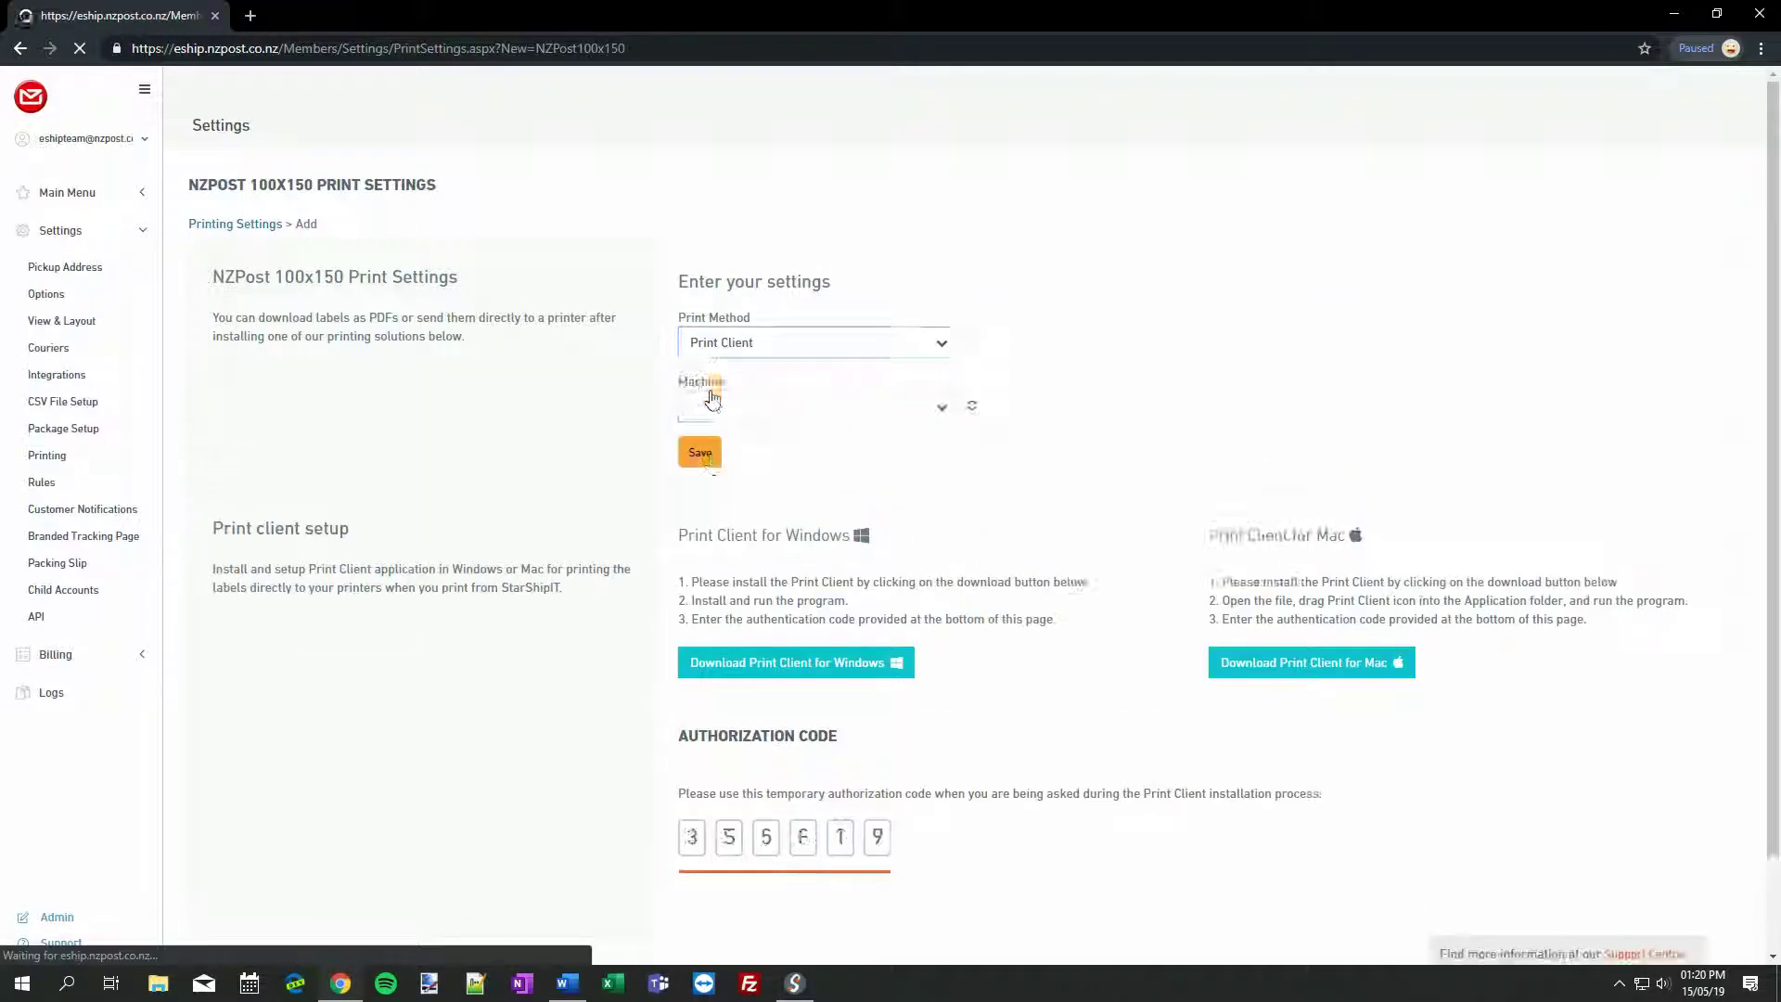
{"action": "left_click", "coordinate": [700, 454]}
{"action": "left_click", "coordinate": [737, 481]}
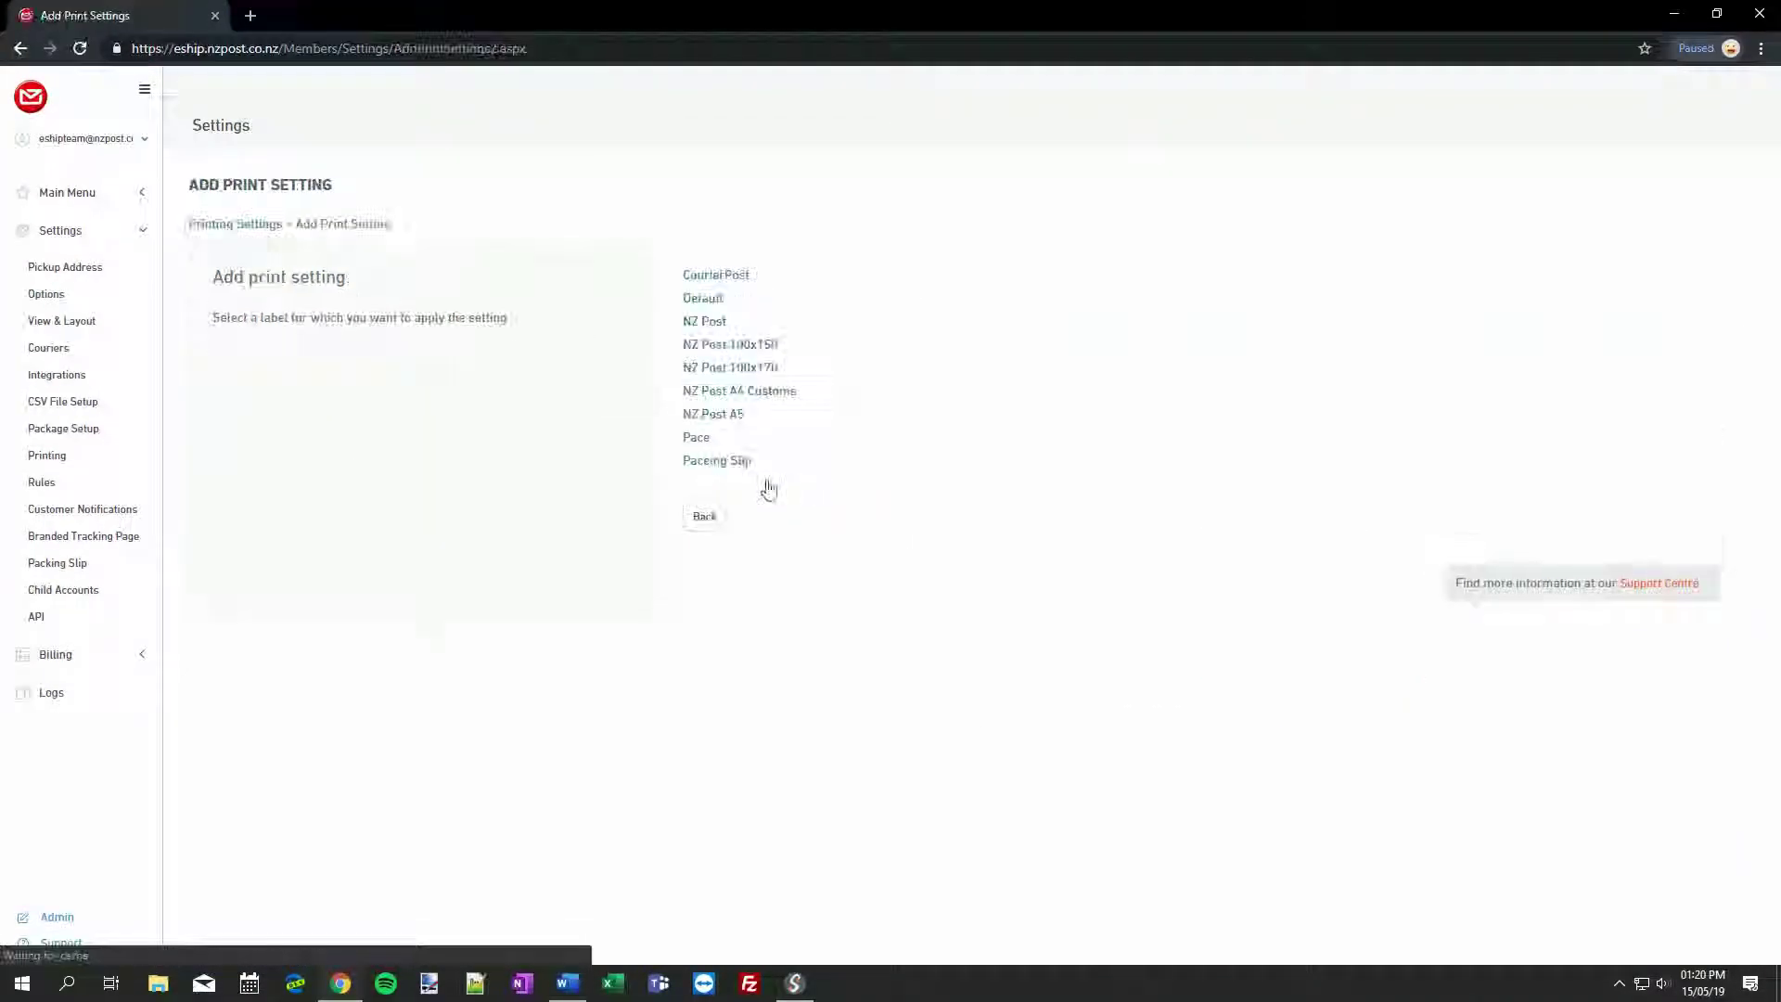
{"action": "left_click", "coordinate": [733, 372]}
{"action": "left_click", "coordinate": [749, 344]}
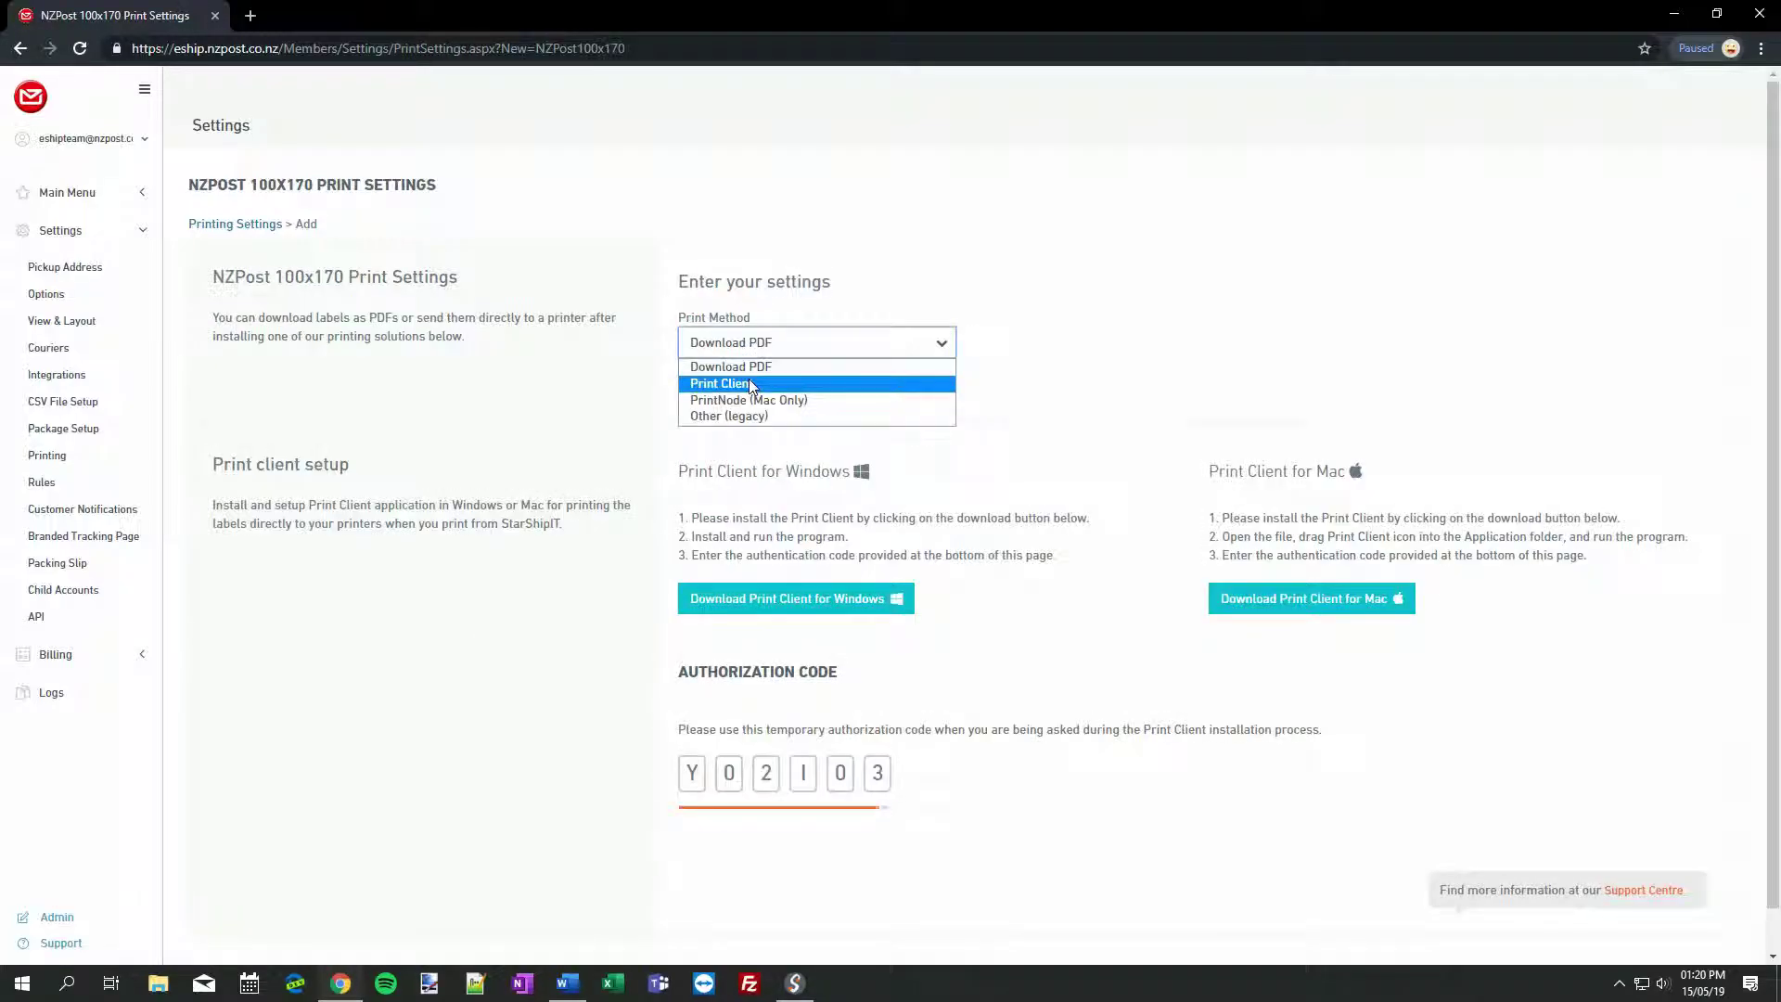
{"action": "left_click", "coordinate": [748, 378]}
{"action": "left_click", "coordinate": [701, 452]}
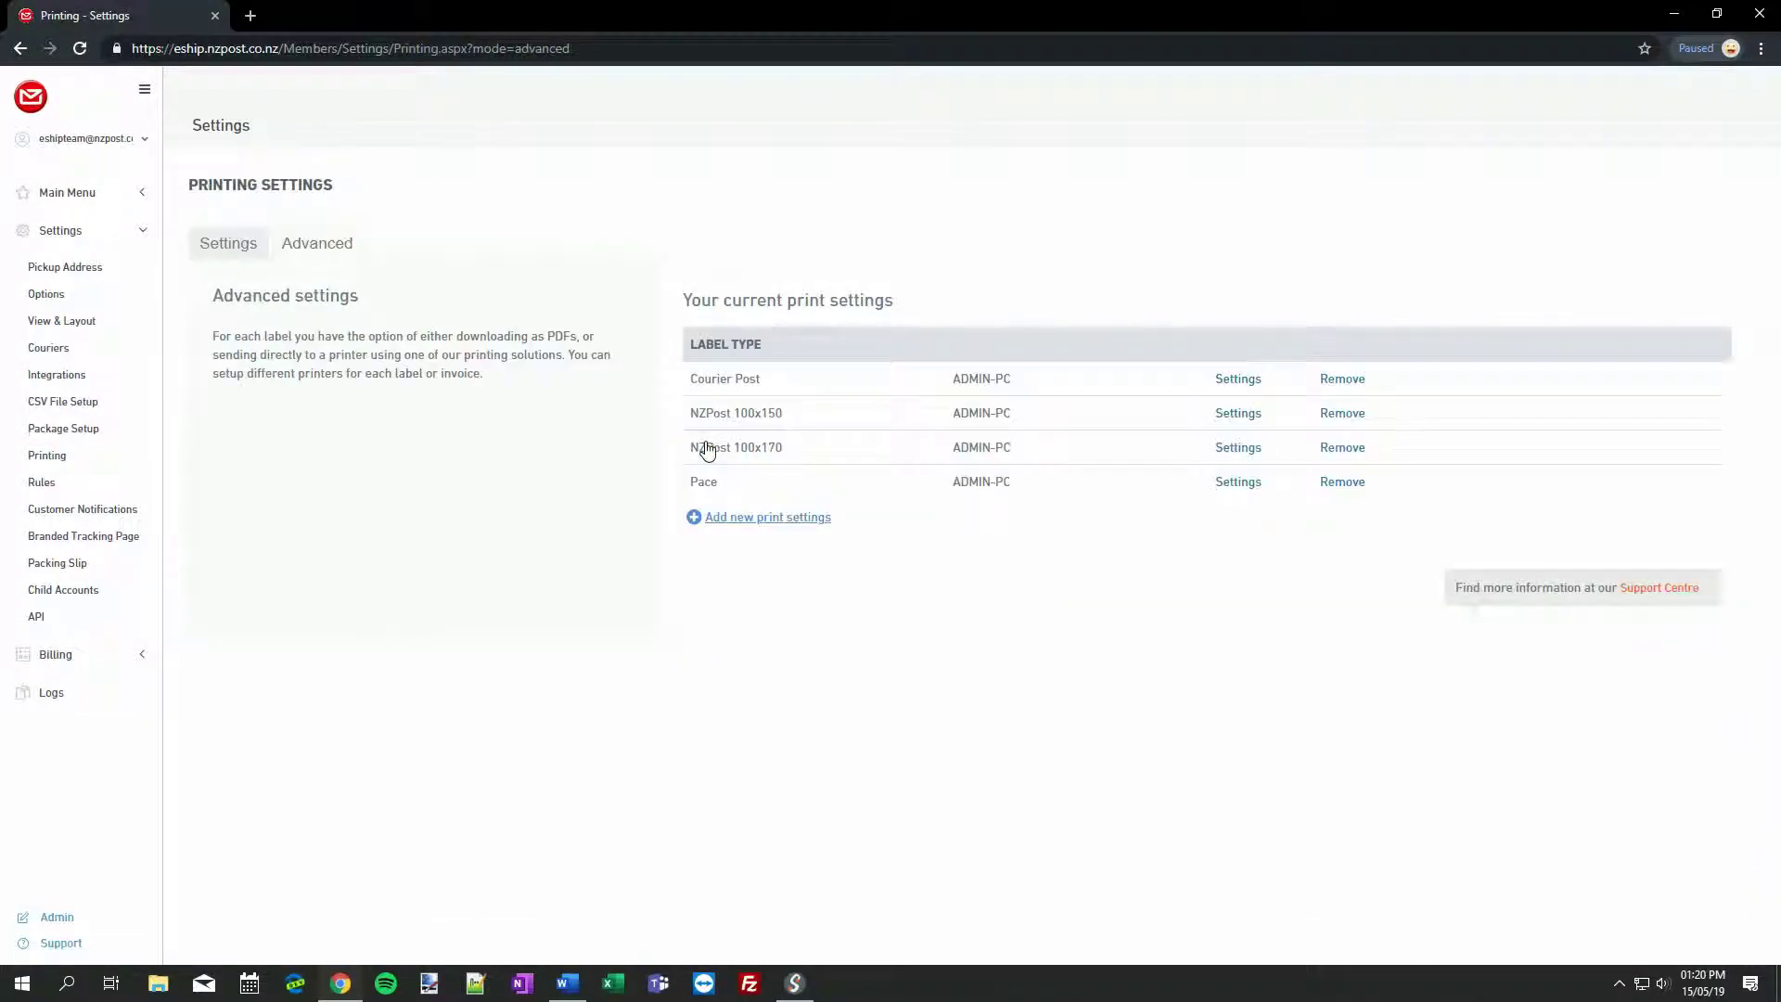
- Add NZ Post A4 Customs and NZ Post A5 print settings, both using the Print Client
{"action": "left_click", "coordinate": [768, 517]}
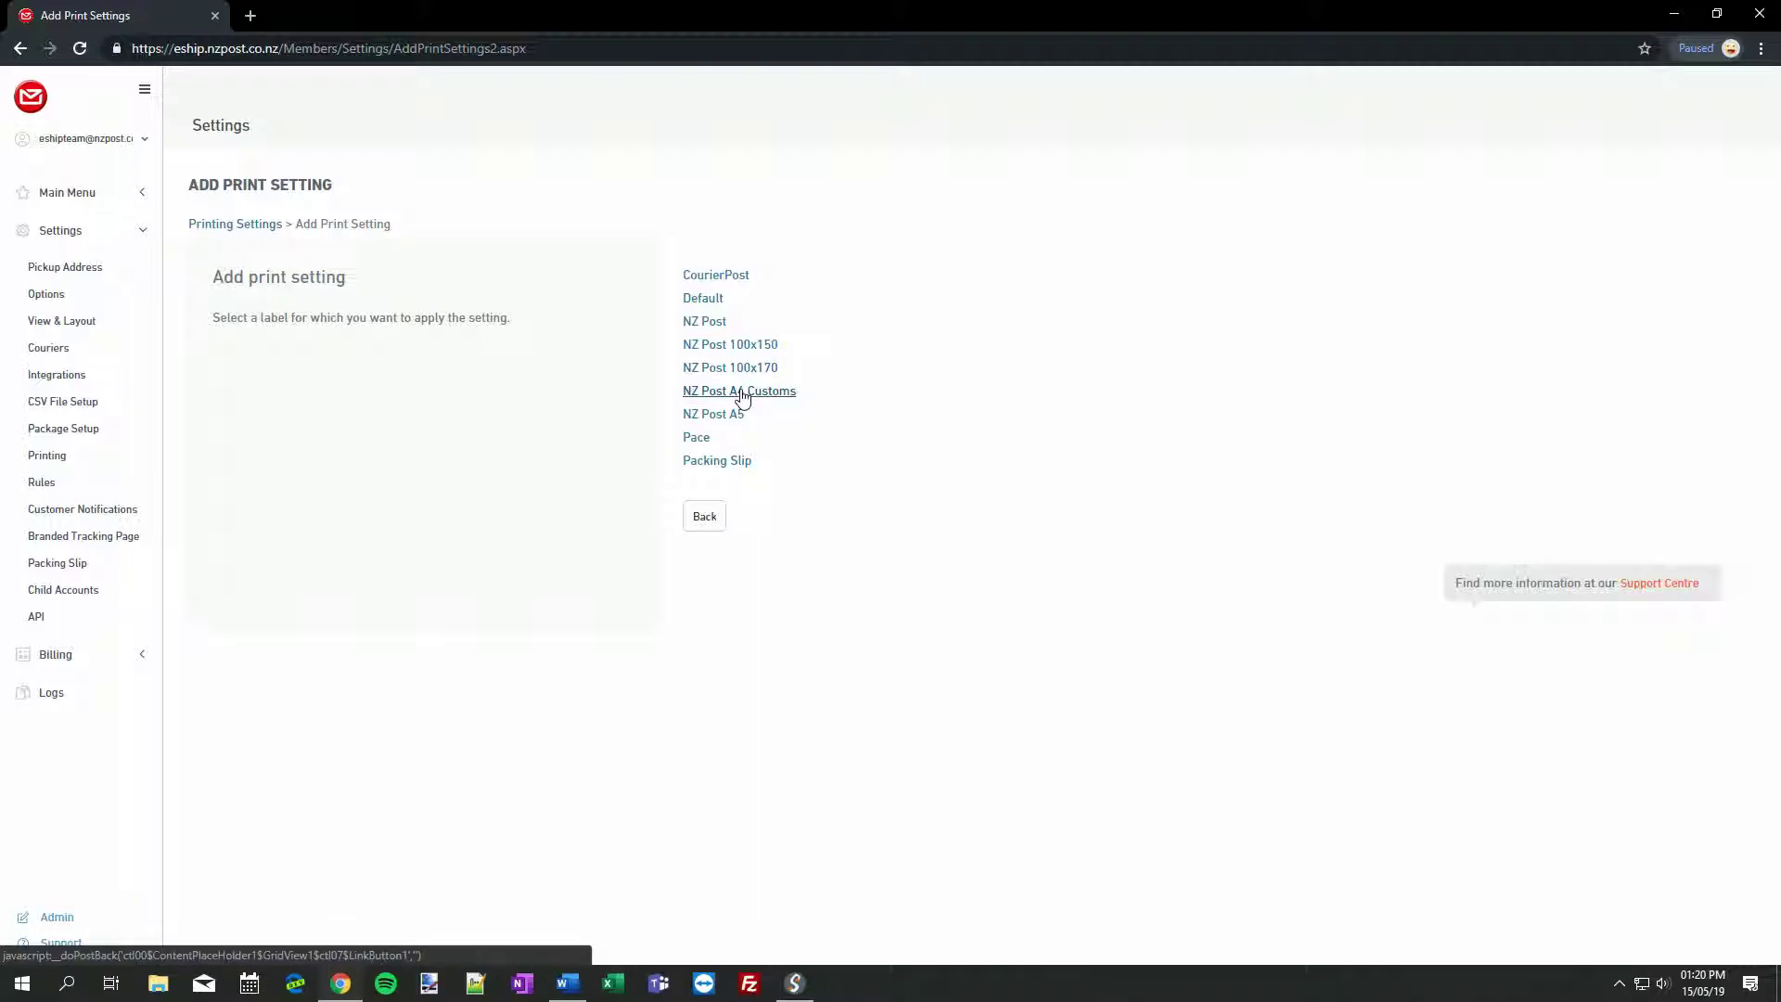
{"action": "left_click", "coordinate": [739, 391]}
{"action": "left_click", "coordinate": [807, 342]}
{"action": "left_click", "coordinate": [775, 383]}
{"action": "left_click", "coordinate": [701, 451]}
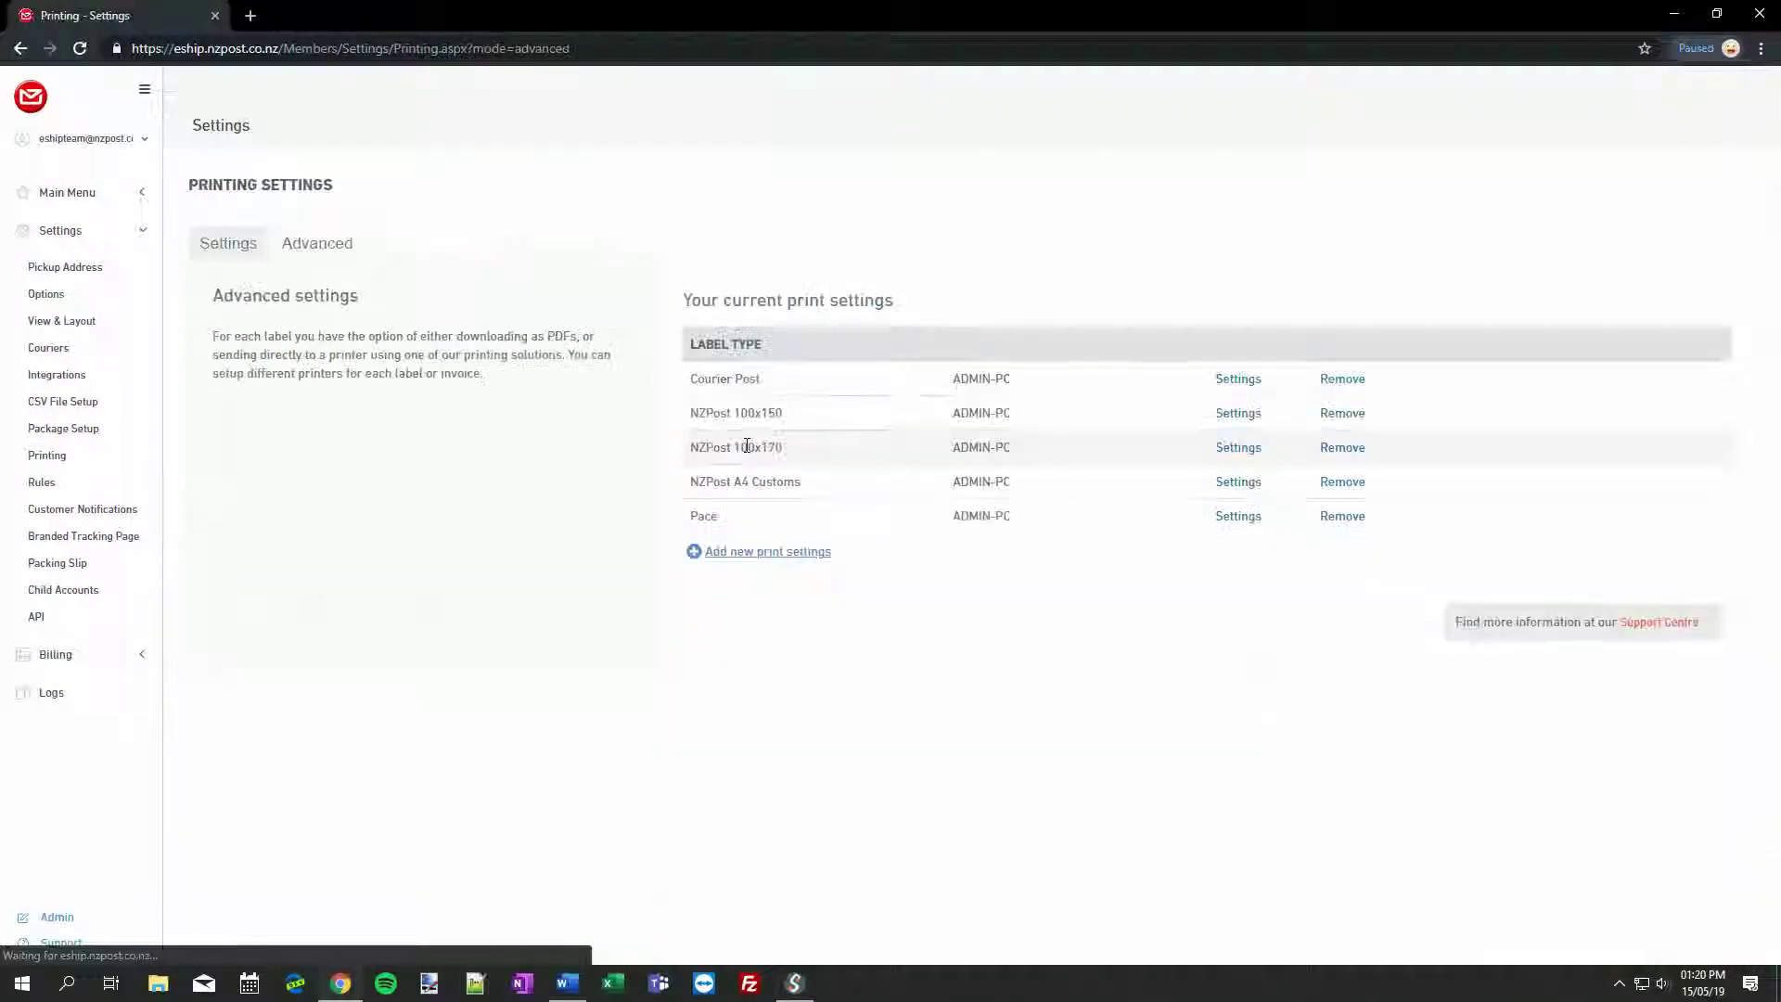
{"action": "left_click", "coordinate": [809, 555]}
{"action": "left_click", "coordinate": [731, 415]}
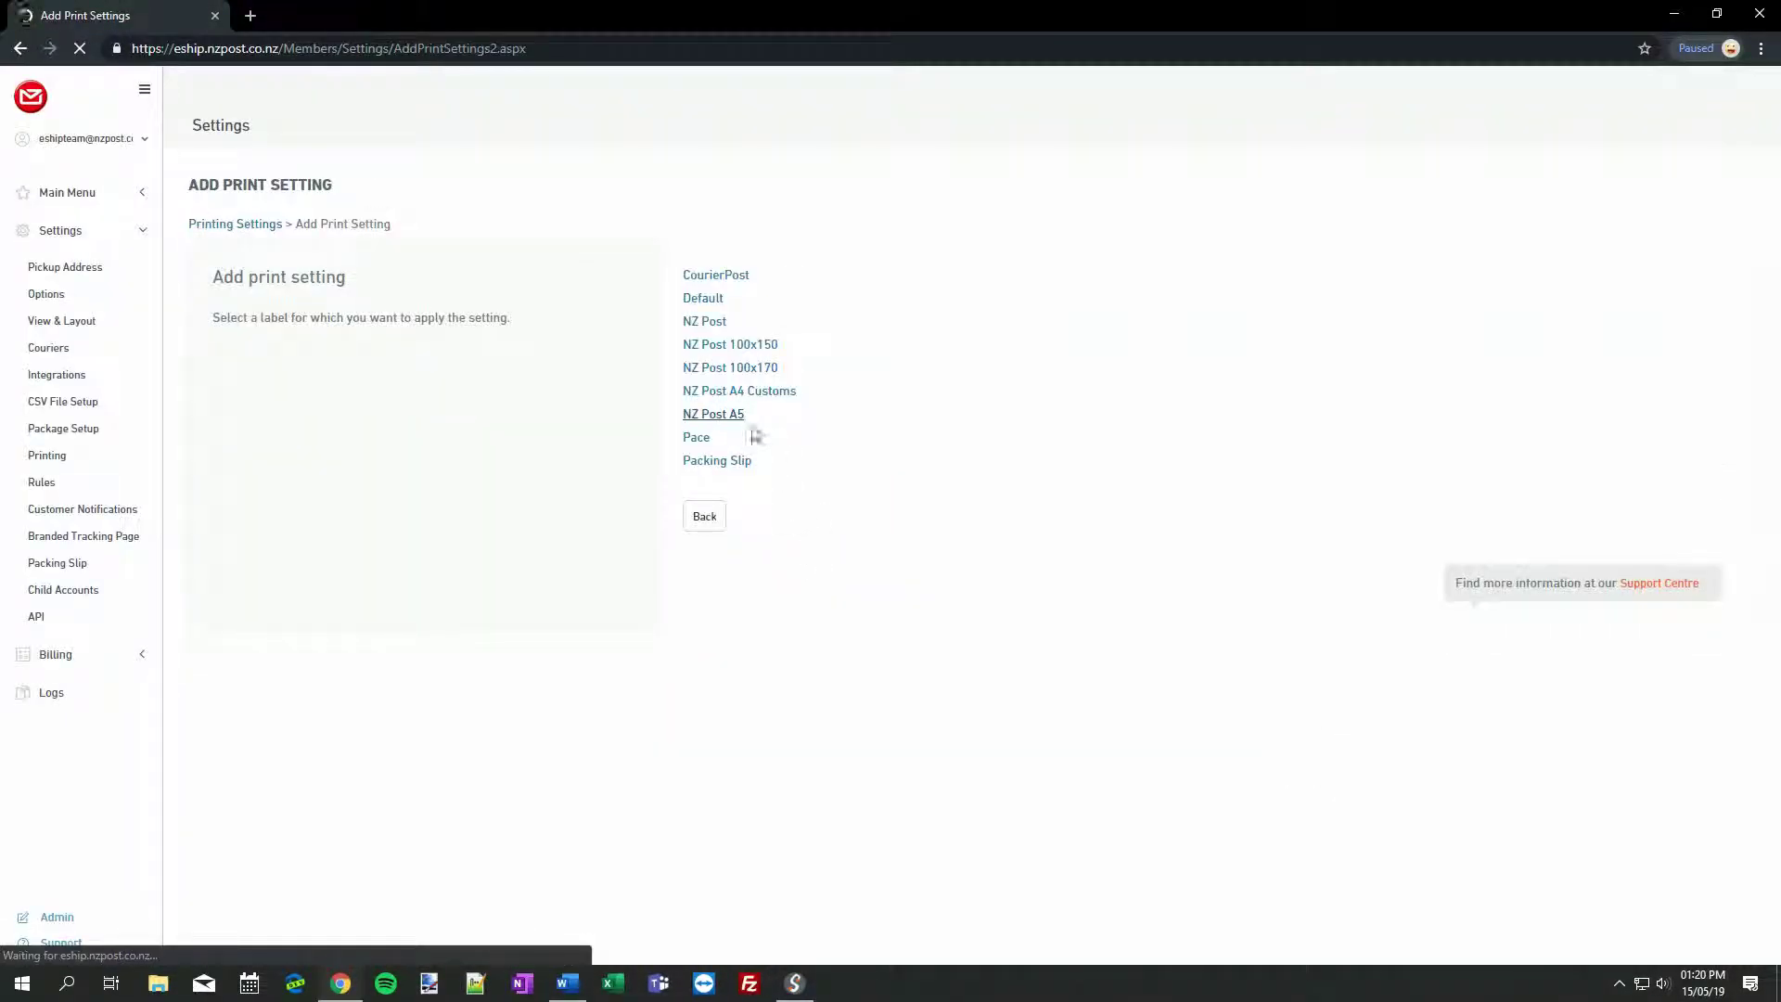
{"action": "left_click", "coordinate": [789, 343]}
{"action": "left_click", "coordinate": [770, 383]}
{"action": "left_click", "coordinate": [700, 452]}
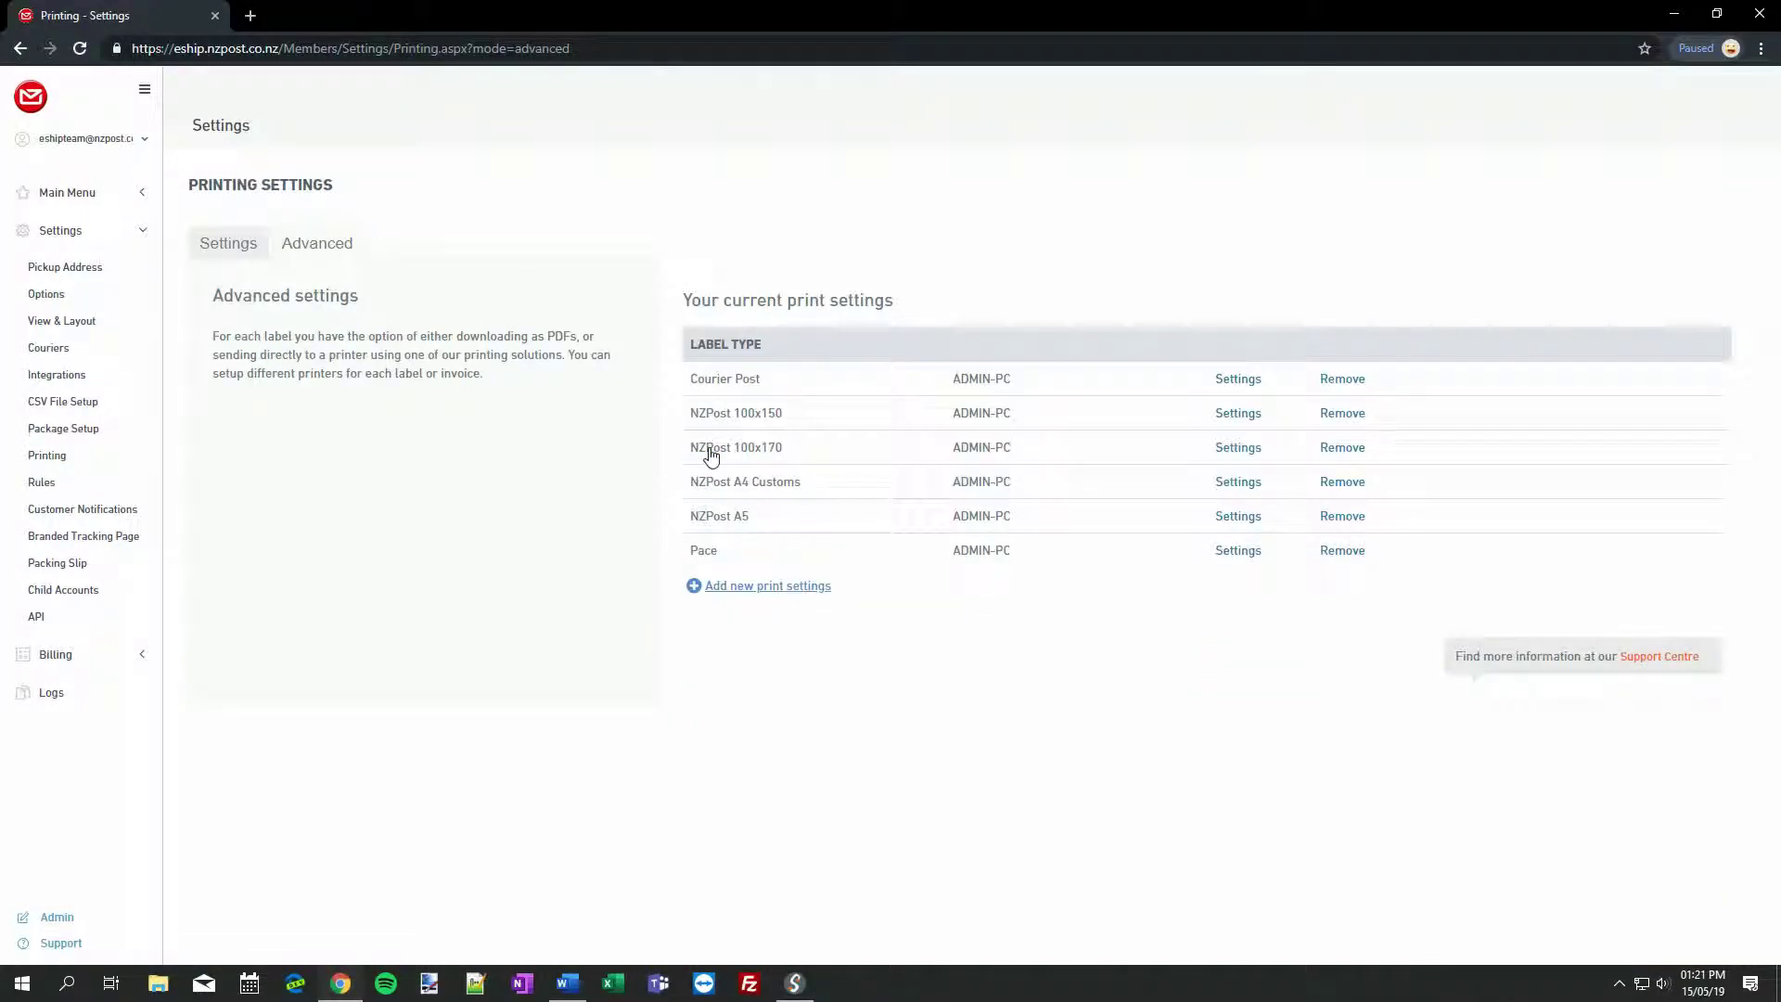
- Assign NZPost 100x150 to SATO CG412 with saved 100x170 landscape paper settings
{"action": "left_click", "coordinate": [795, 982]}
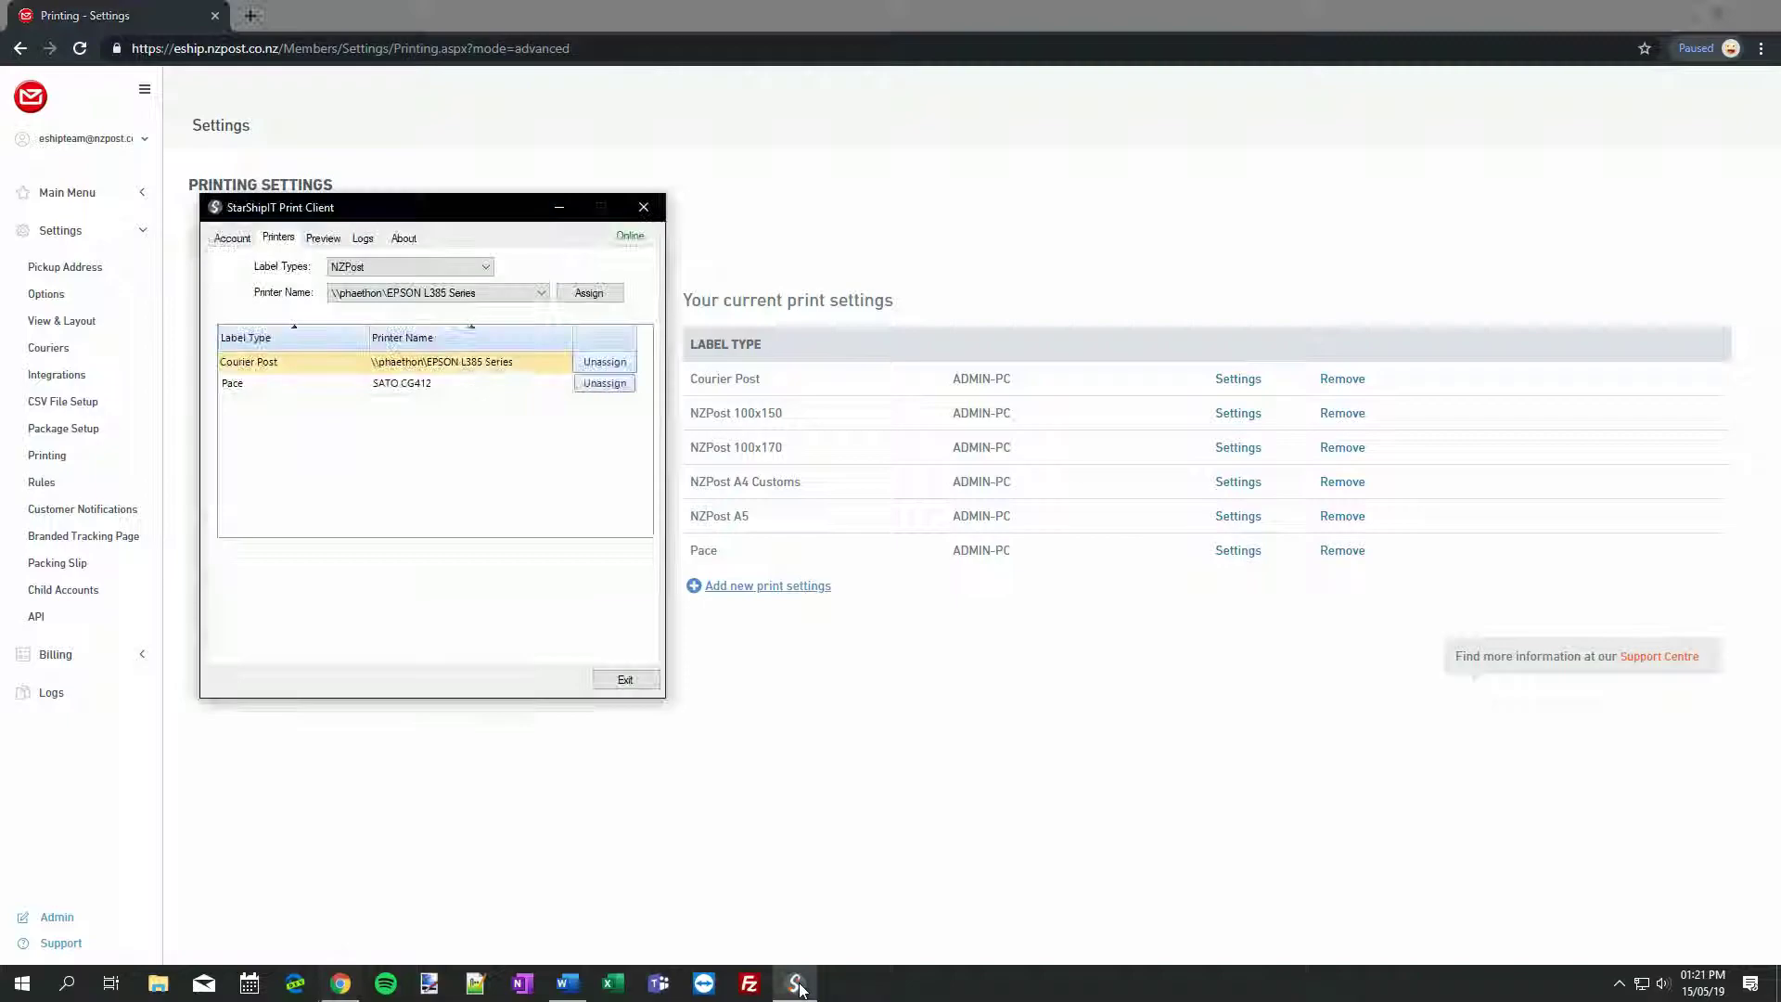
{"action": "left_click", "coordinate": [467, 267]}
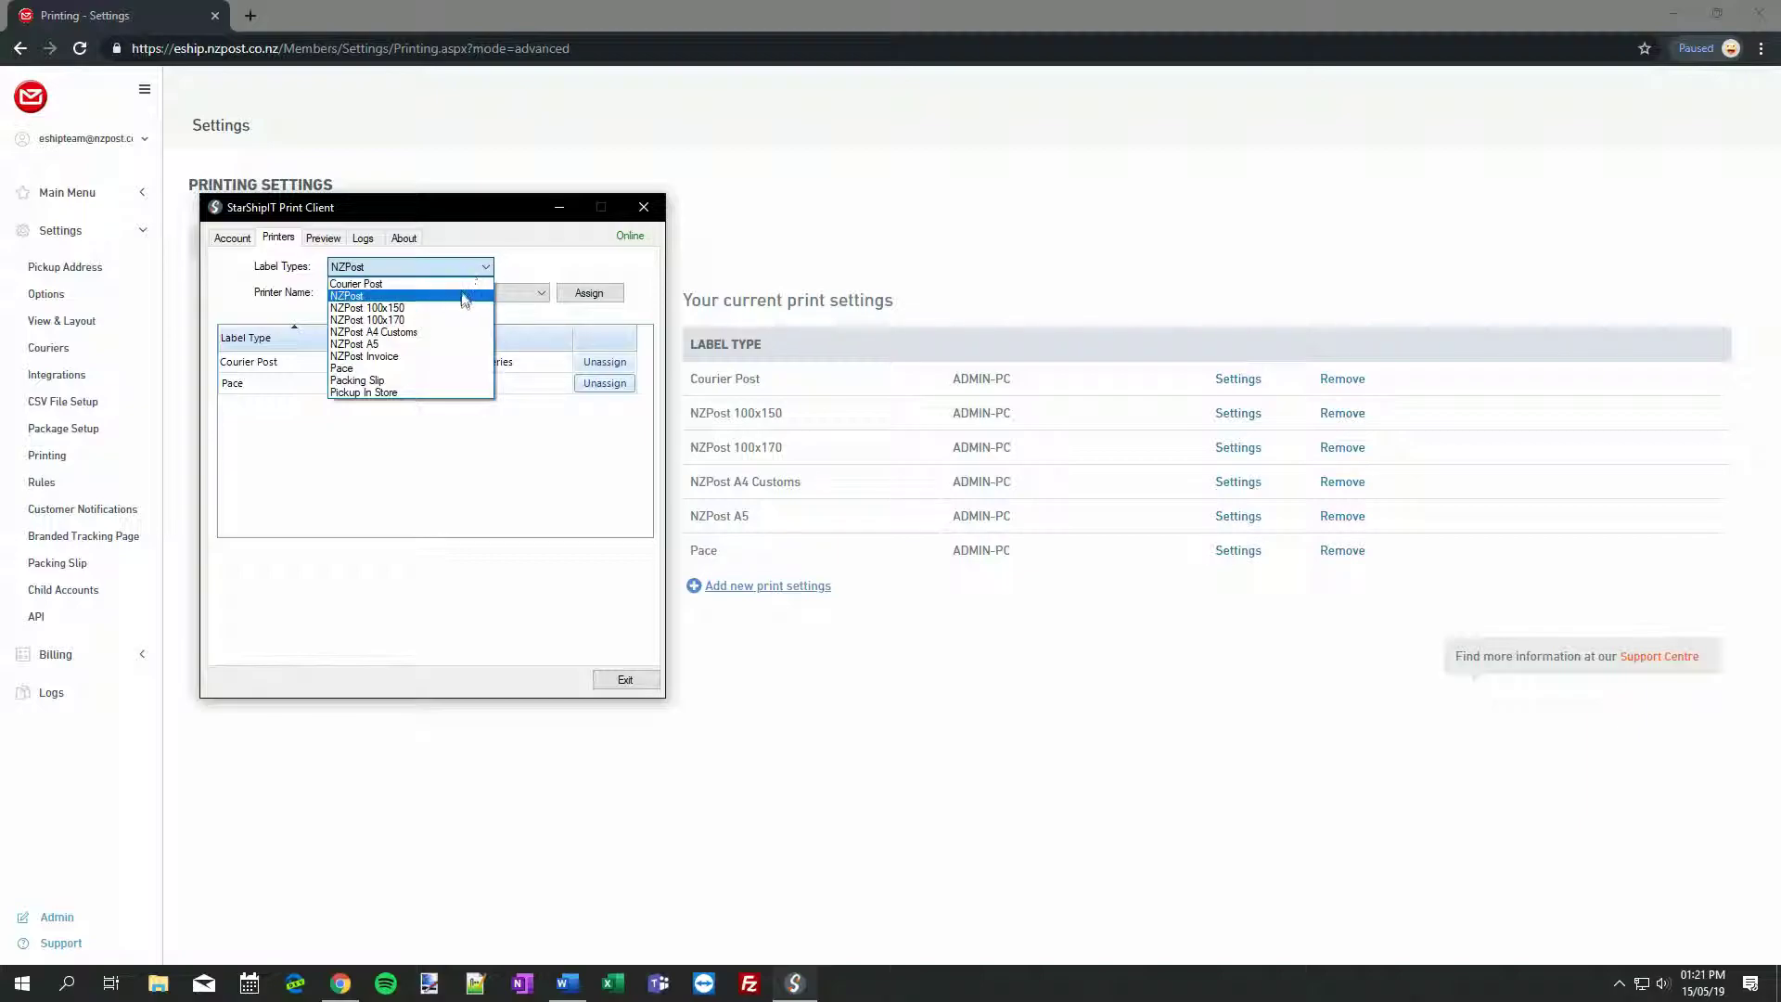
{"action": "left_click", "coordinate": [469, 307]}
{"action": "left_click", "coordinate": [527, 293]}
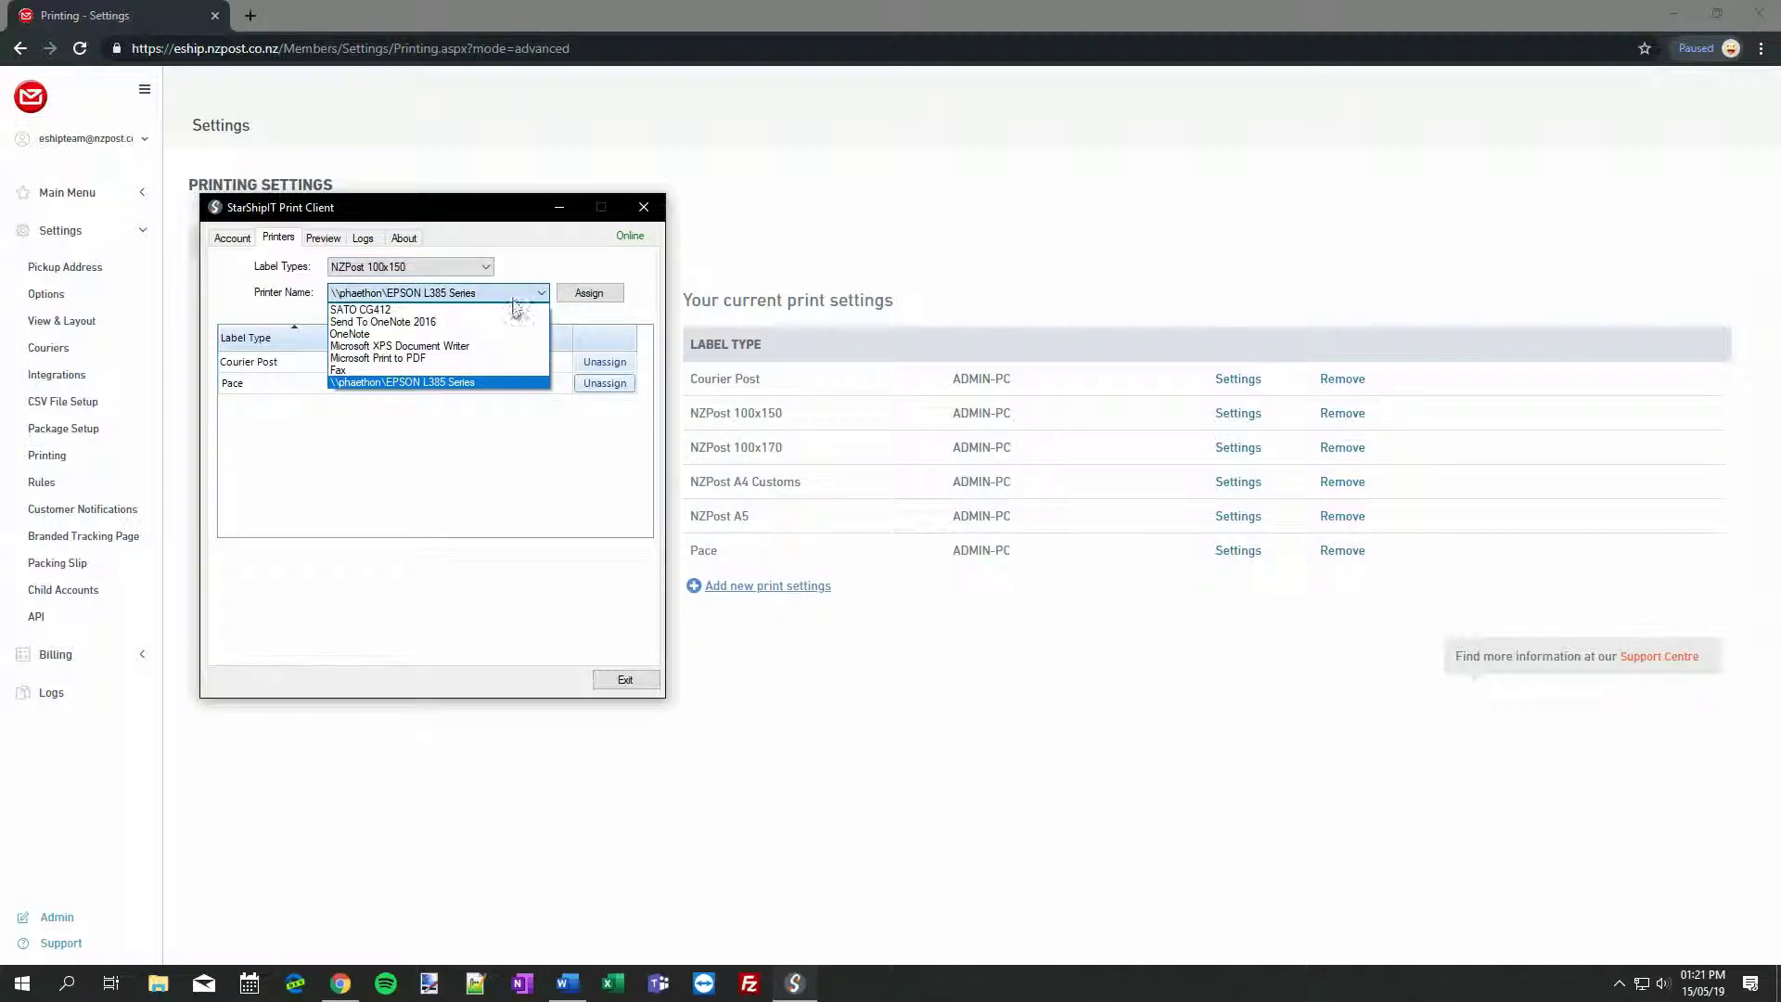
{"action": "left_click", "coordinate": [501, 384]}
{"action": "left_click", "coordinate": [586, 295]}
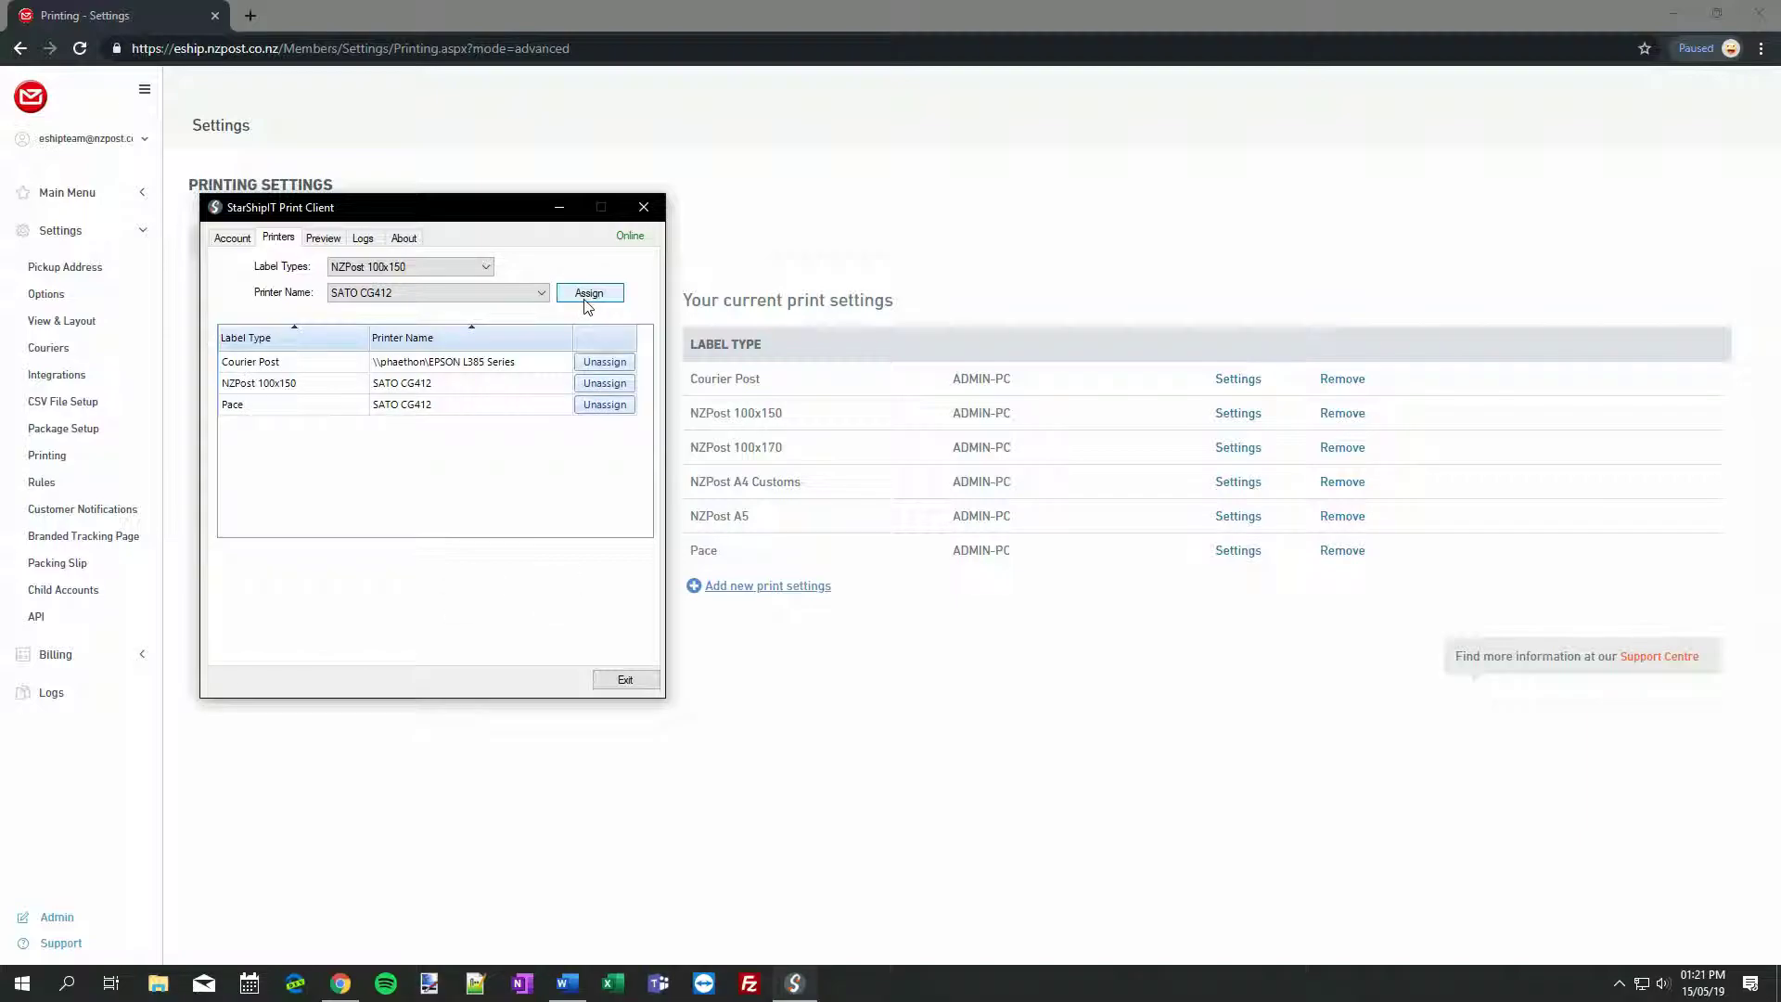
{"action": "left_click", "coordinate": [336, 384]}
{"action": "left_click", "coordinate": [400, 595]}
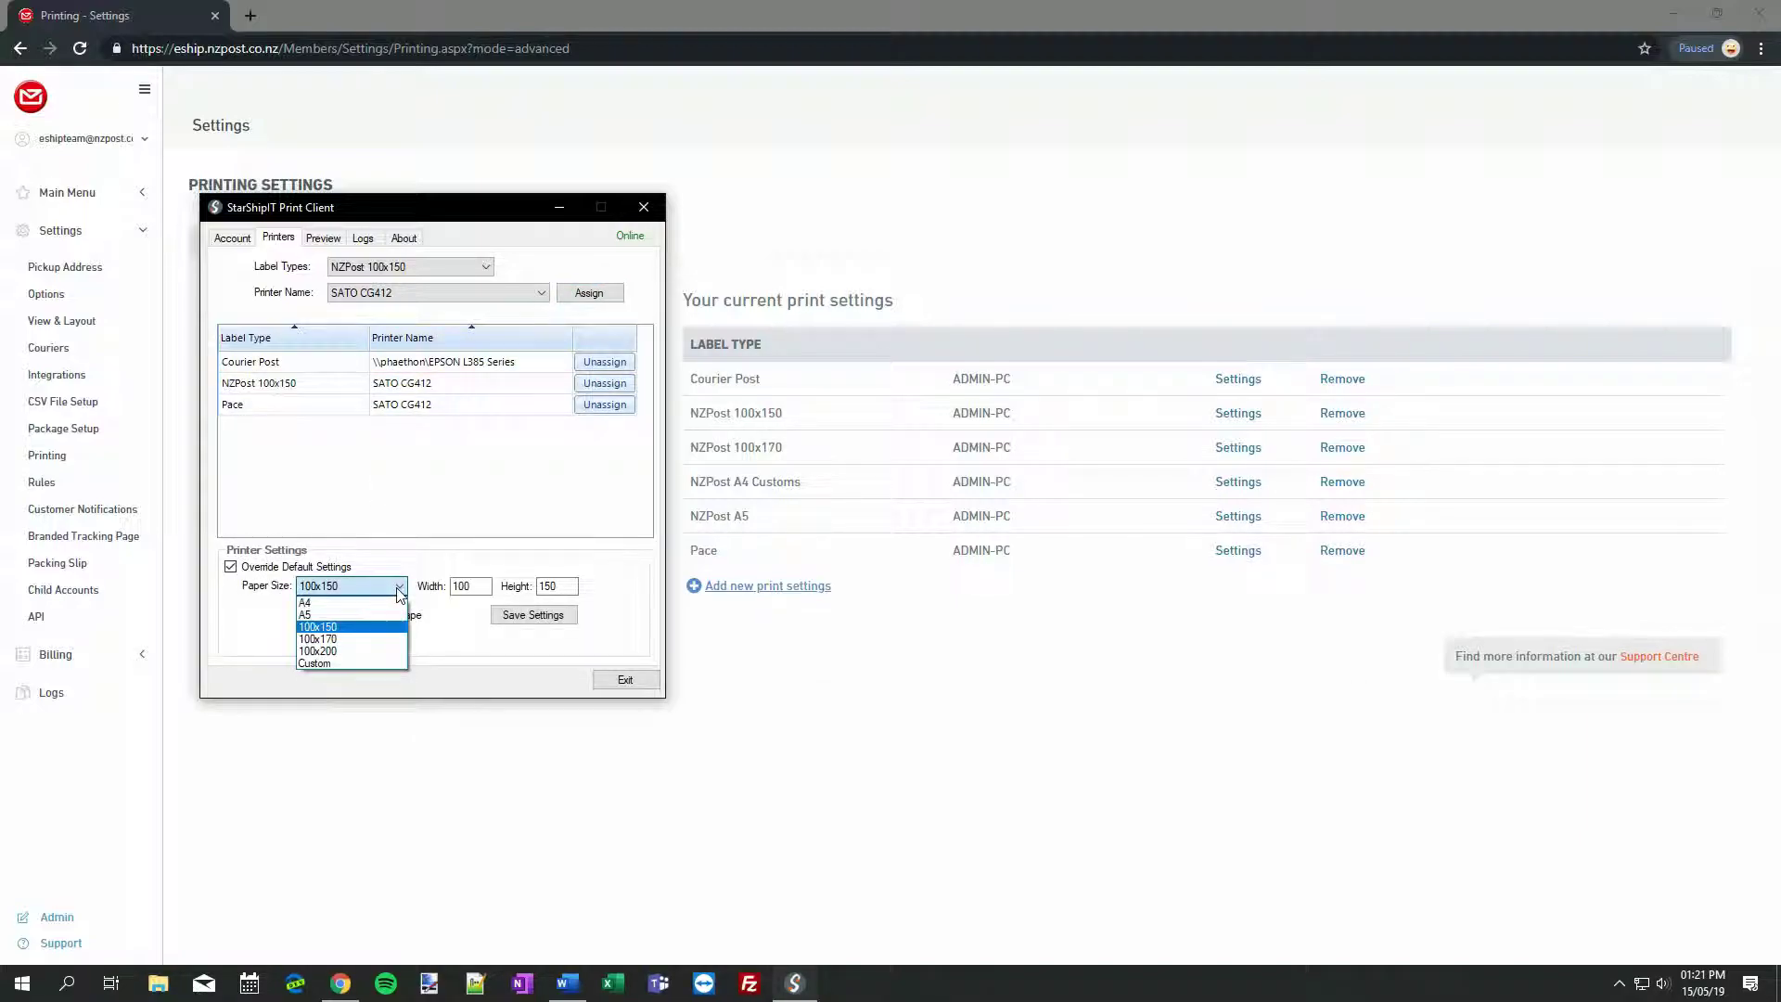
{"action": "left_click", "coordinate": [371, 647]}
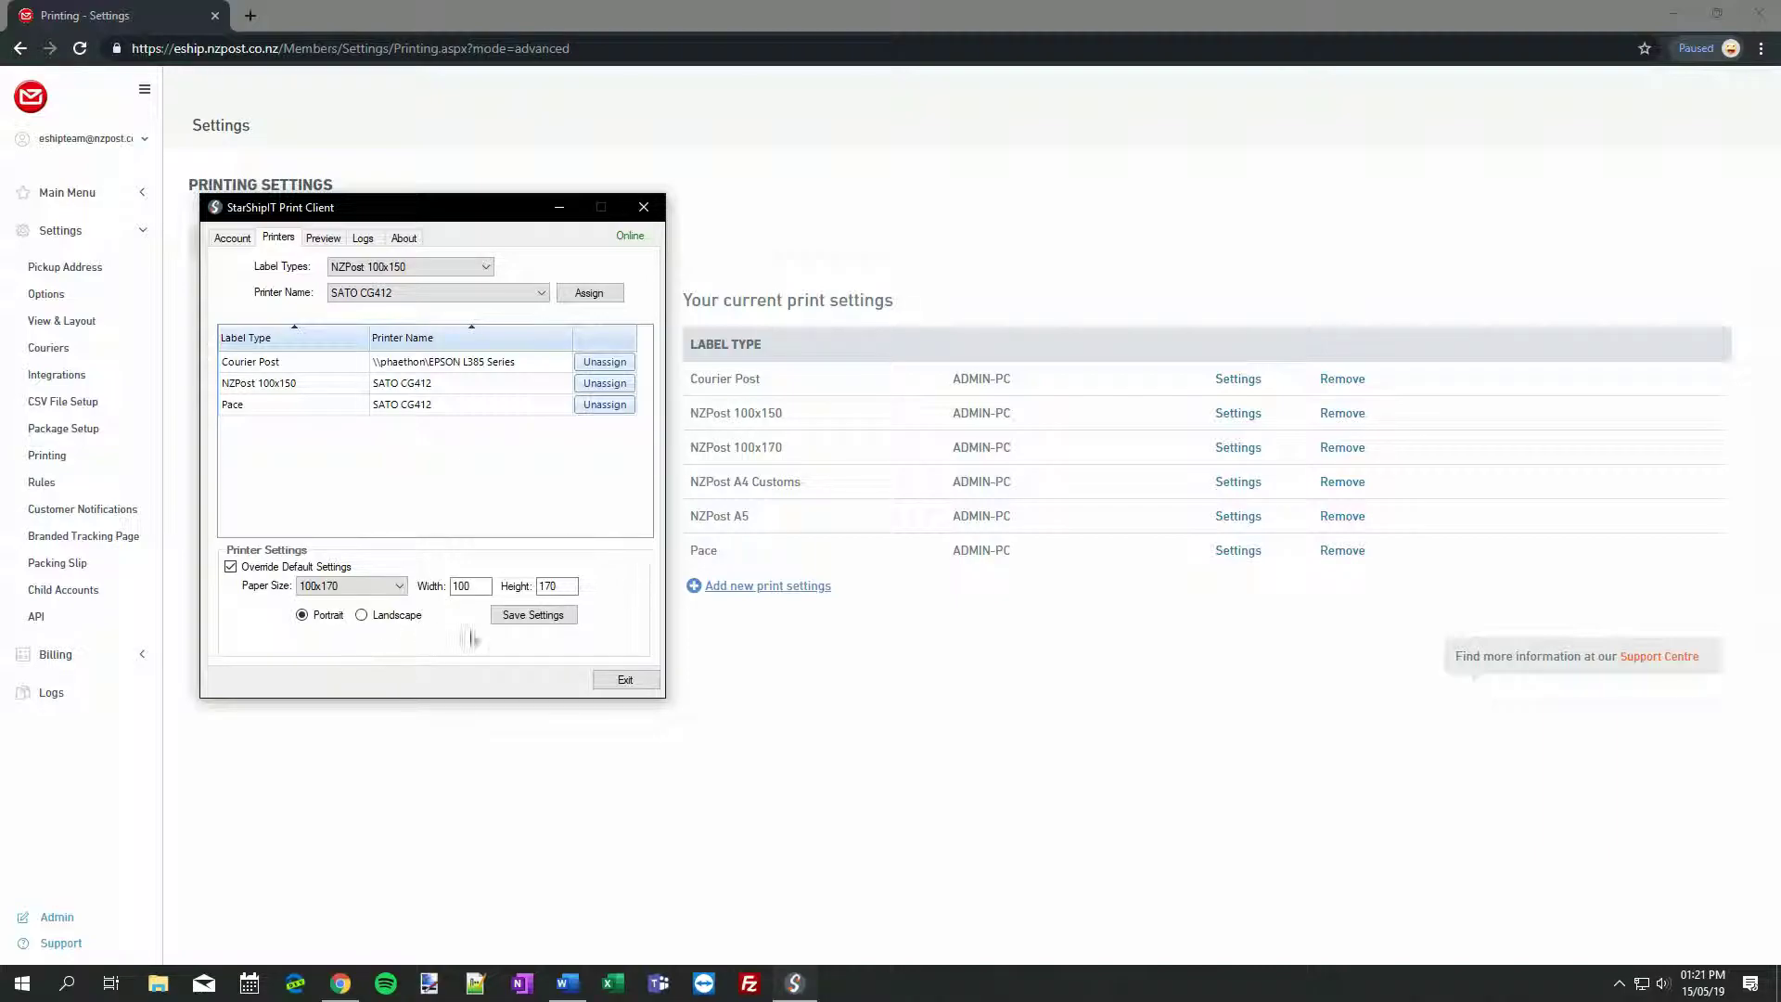
{"action": "left_click", "coordinate": [532, 615]}
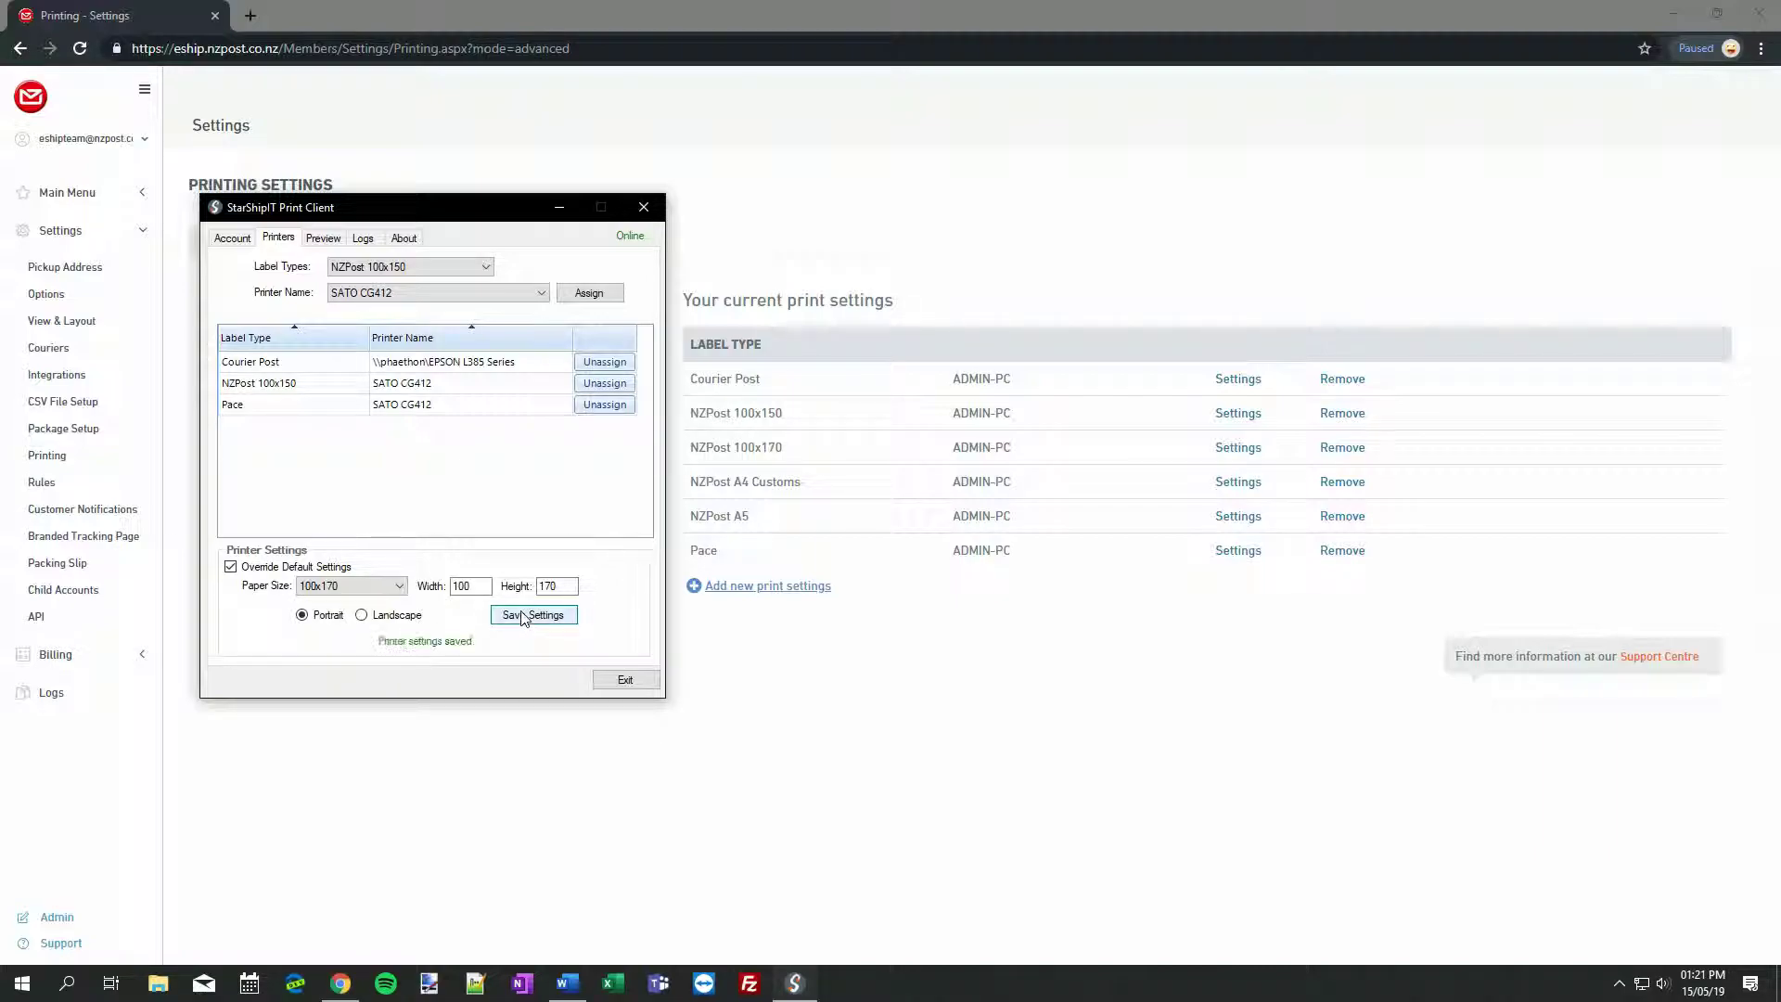
{"action": "left_click", "coordinate": [408, 617]}
{"action": "left_click", "coordinate": [498, 618]}
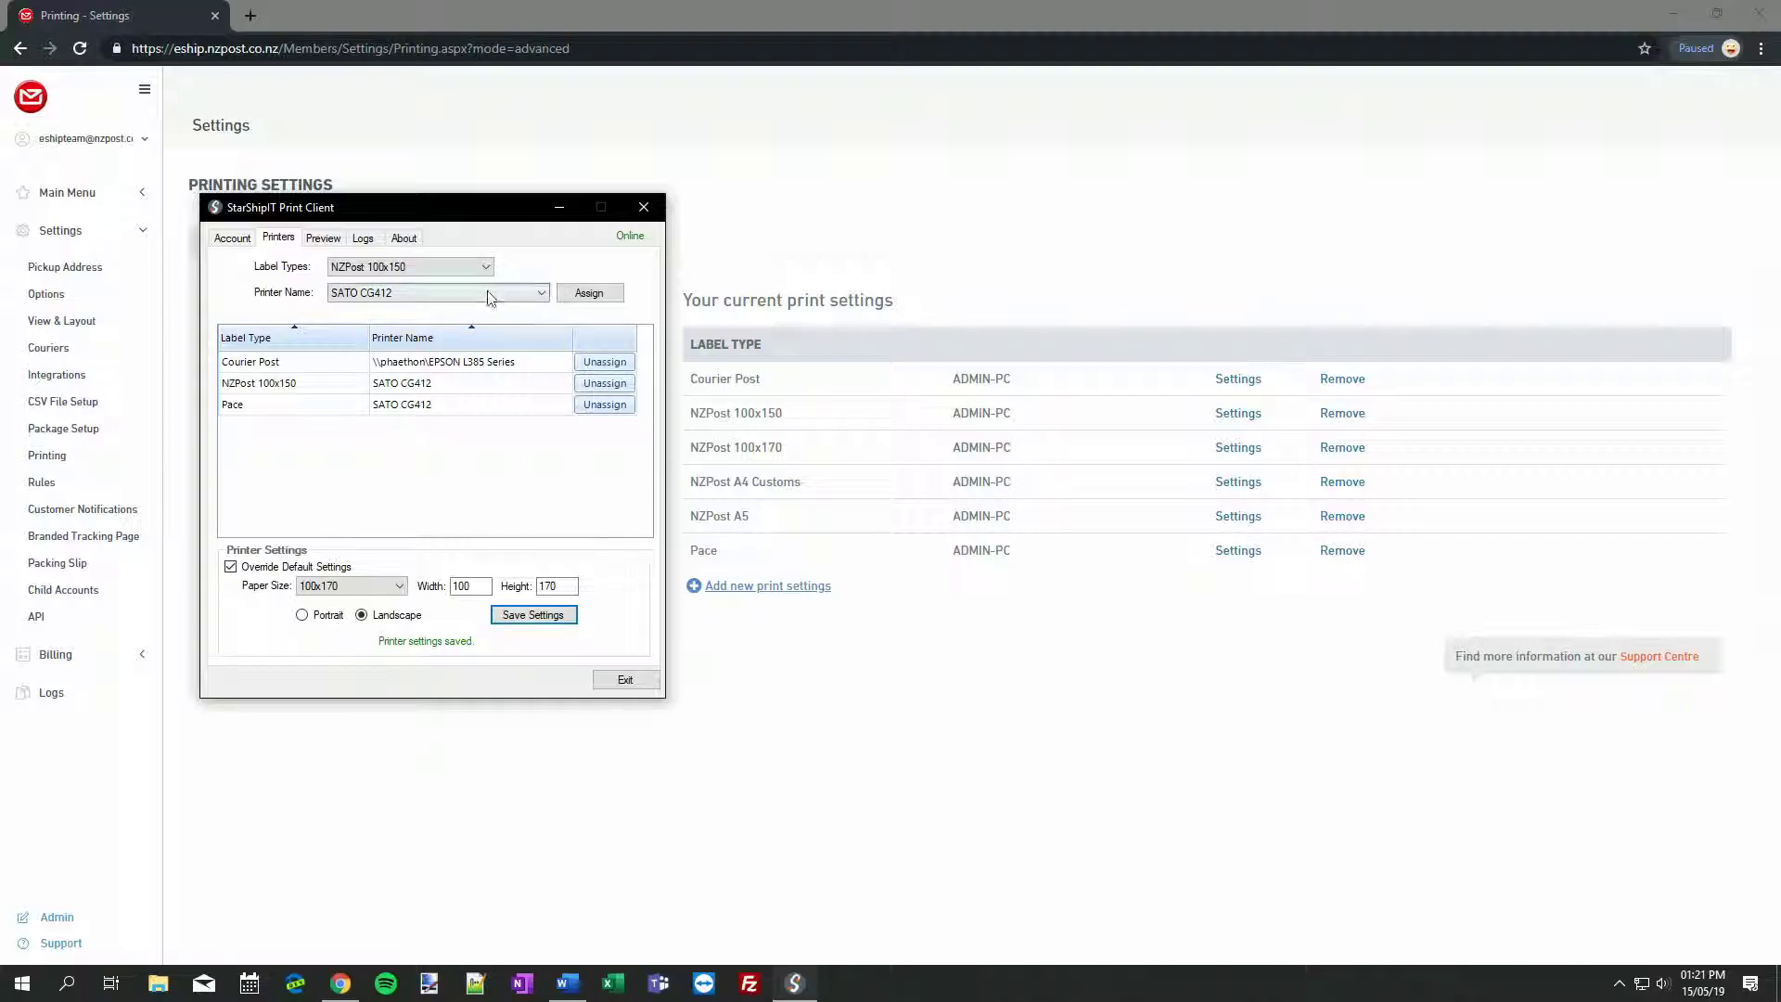
- Assign NZPost 100x170 to SATO CG412 with saved 100x170 landscape paper settings
{"action": "left_click", "coordinate": [483, 268]}
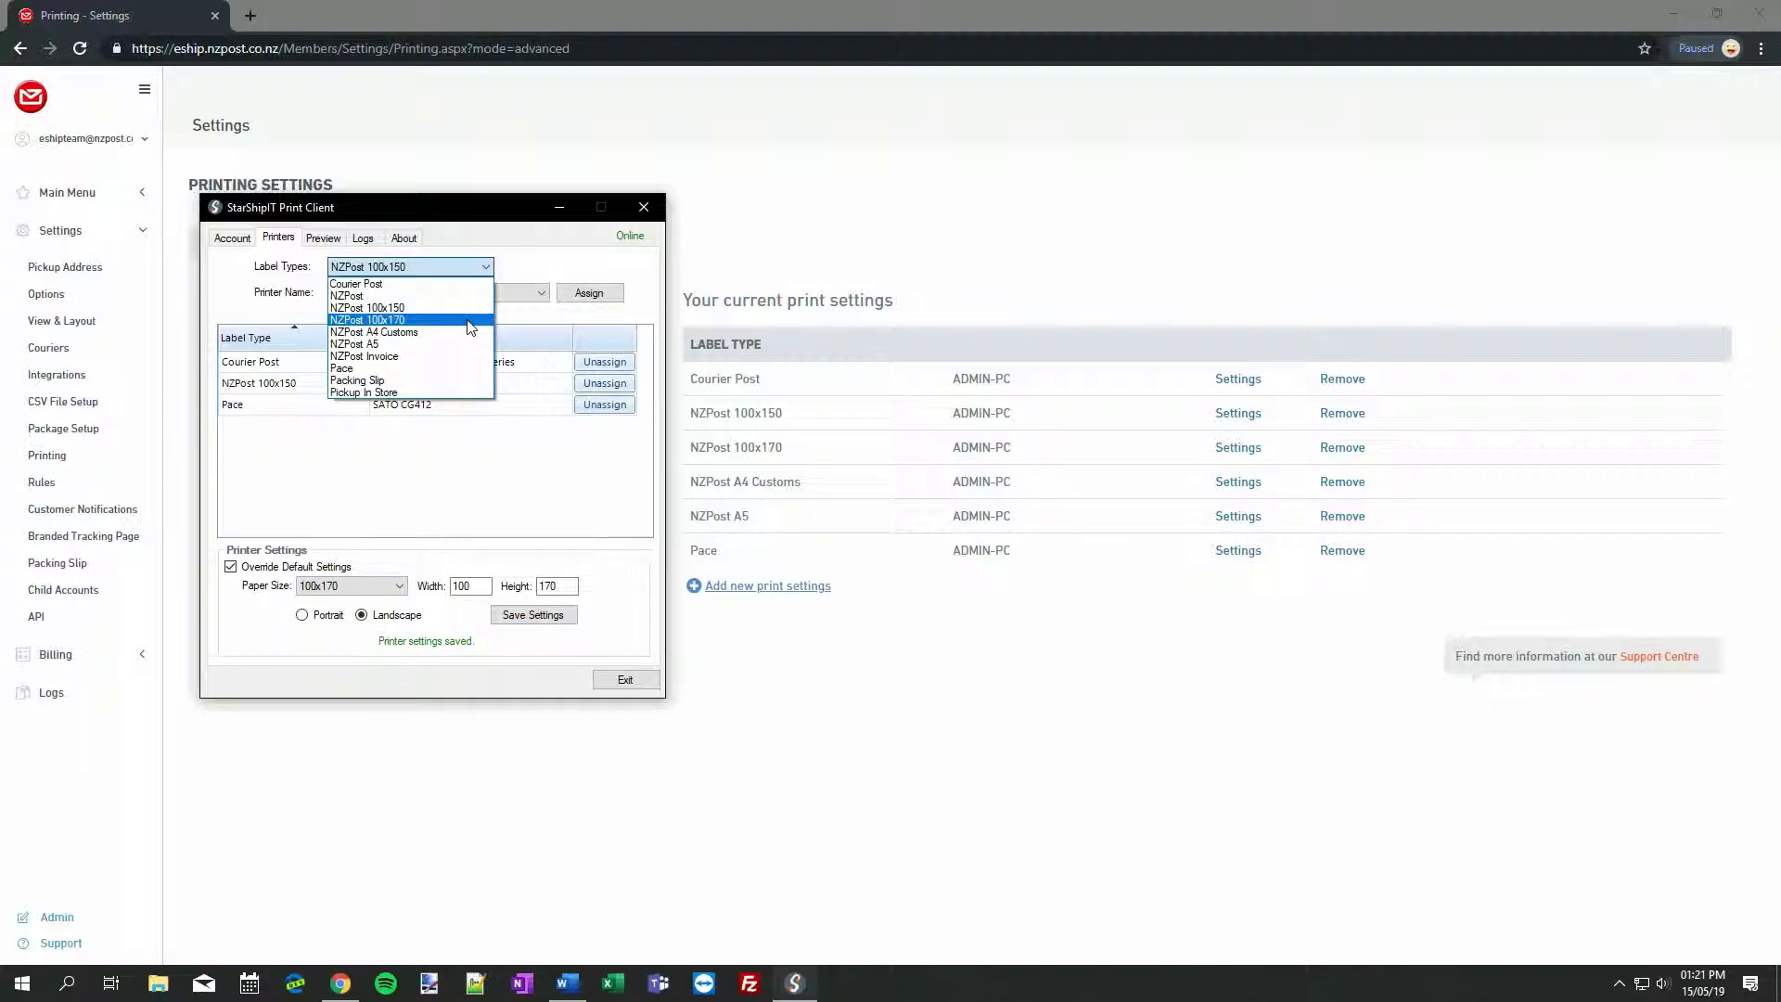
{"action": "left_click", "coordinate": [469, 320]}
{"action": "left_click", "coordinate": [489, 293]}
{"action": "left_click", "coordinate": [490, 297]}
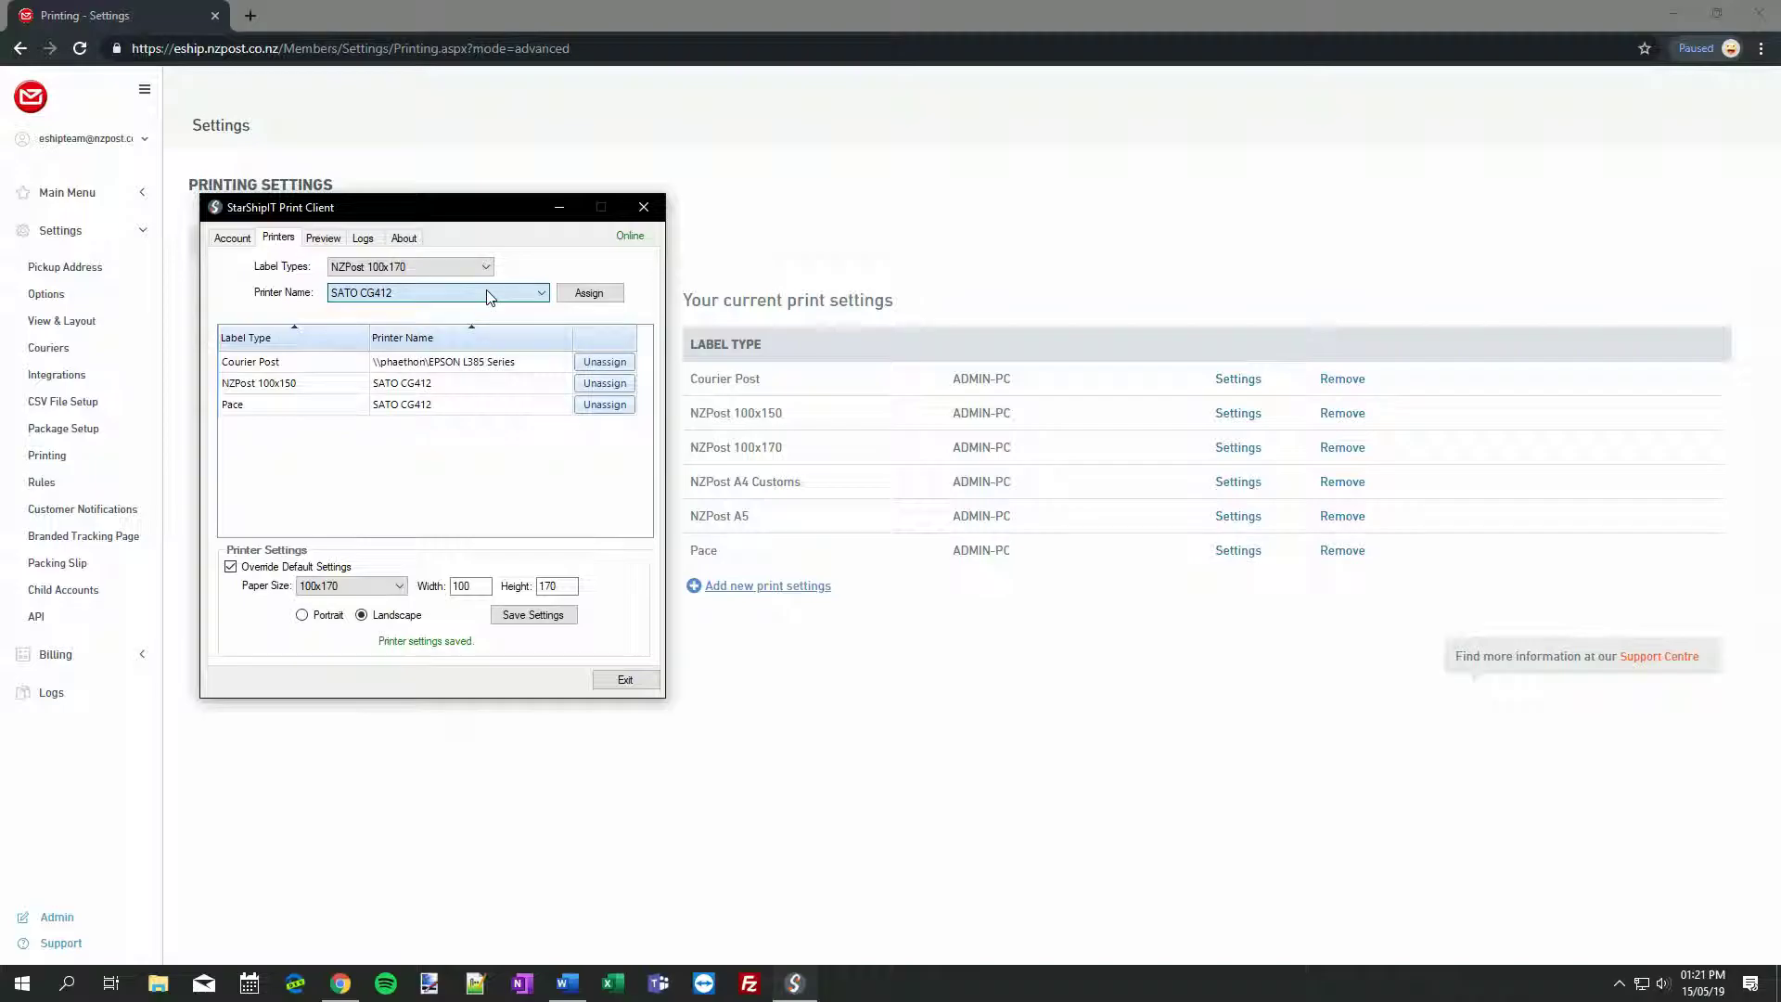
{"action": "left_click", "coordinate": [589, 293]}
{"action": "left_click", "coordinate": [343, 402]}
{"action": "left_click", "coordinate": [404, 625]}
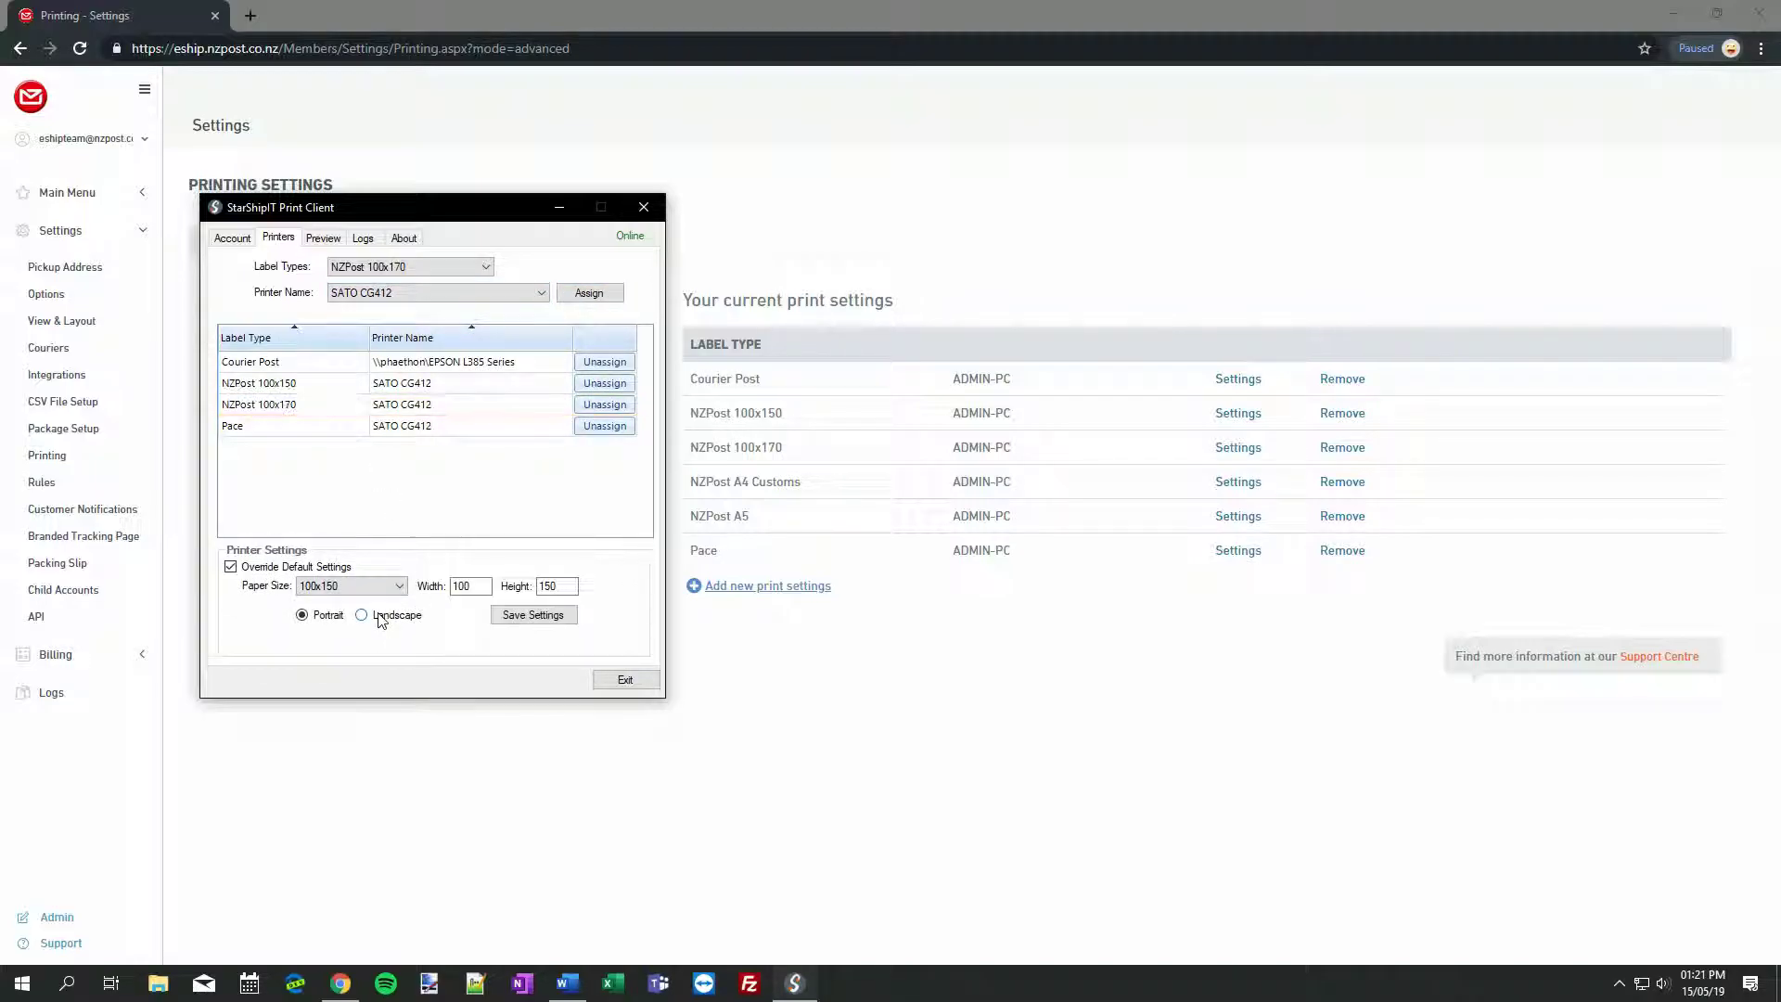
{"action": "left_click", "coordinate": [376, 585]}
{"action": "left_click", "coordinate": [376, 624]}
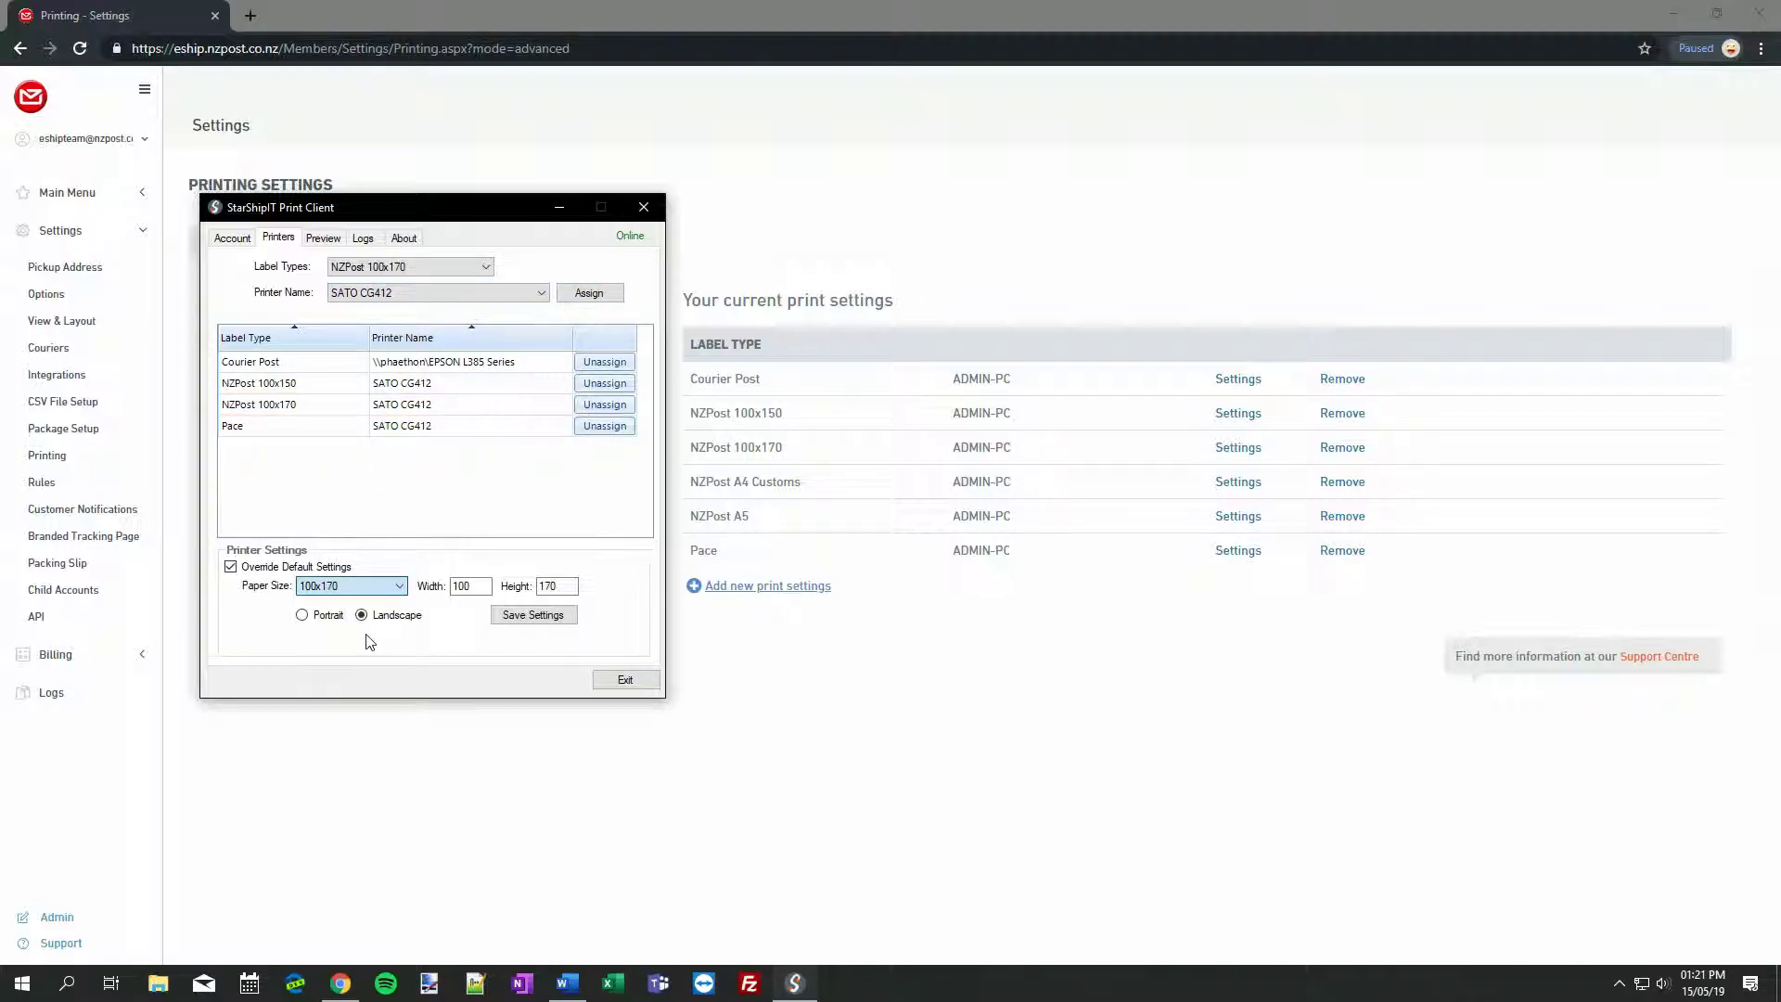
{"action": "left_click", "coordinate": [533, 614]}
{"action": "left_click", "coordinate": [486, 268]}
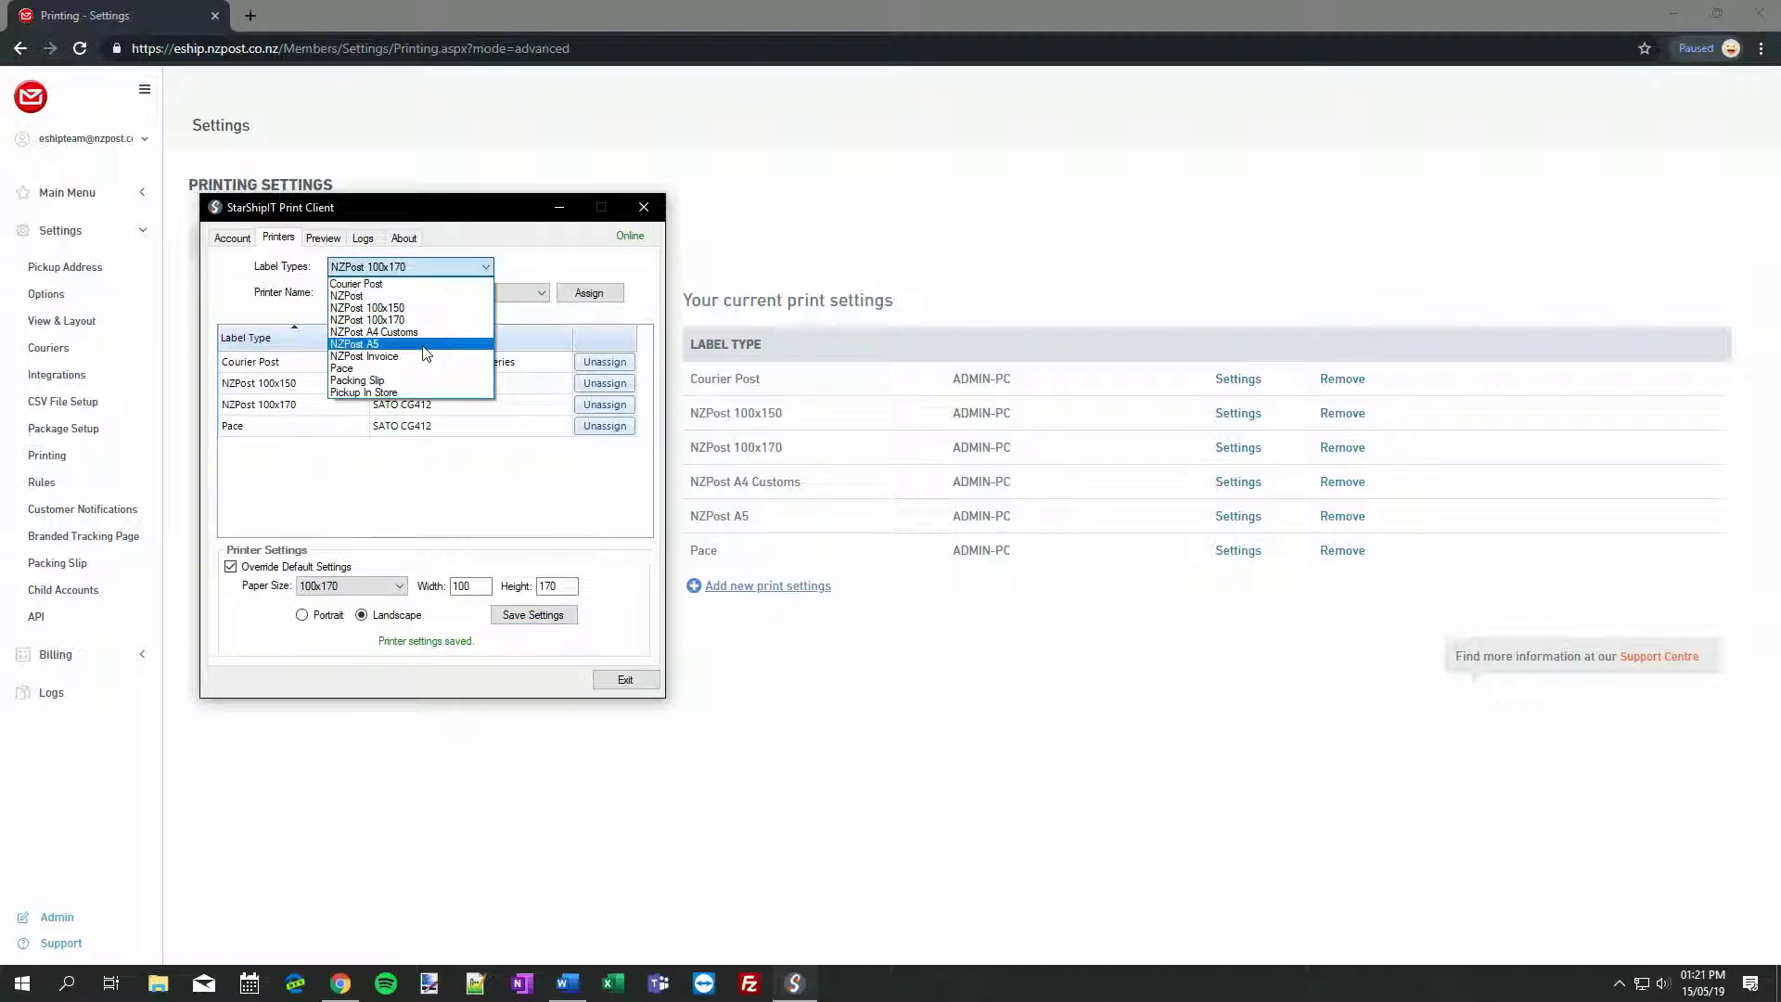
- Assign NZPost A5 labels to the EPSON L385 Series printer and save with A5 paper size
{"action": "left_click", "coordinate": [353, 343]}
{"action": "left_click", "coordinate": [501, 293]}
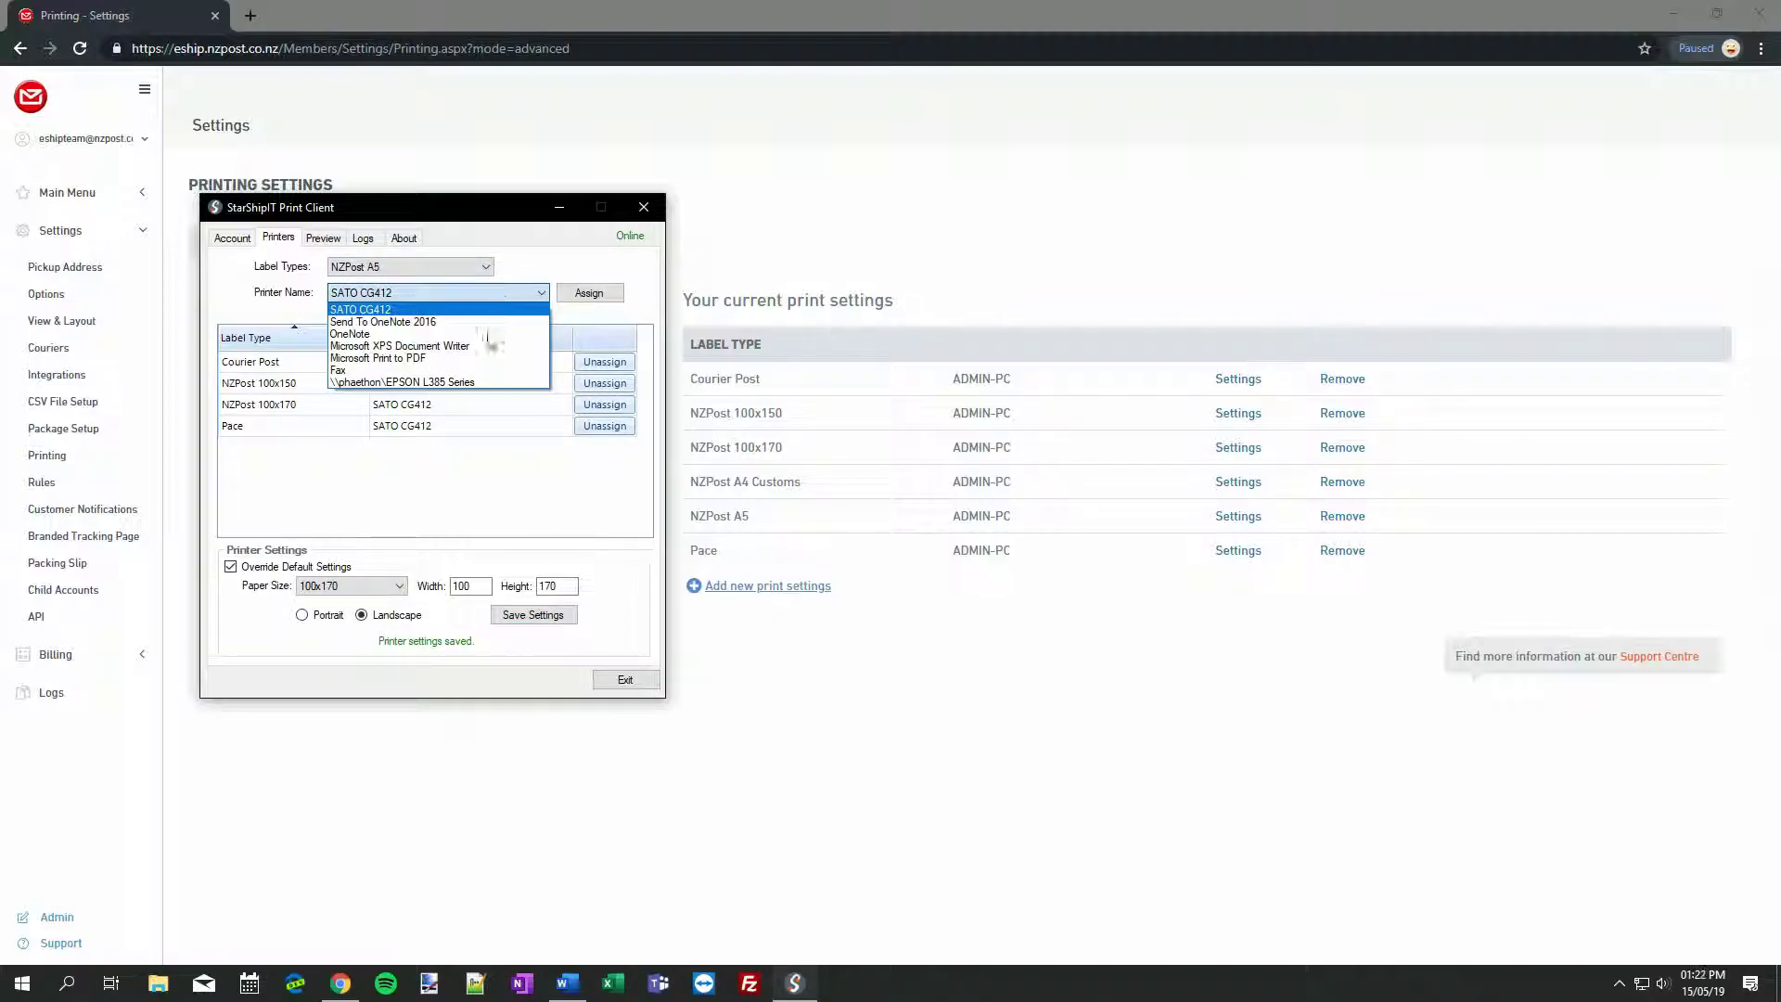
{"action": "left_click", "coordinate": [469, 383]}
{"action": "left_click", "coordinate": [576, 293]}
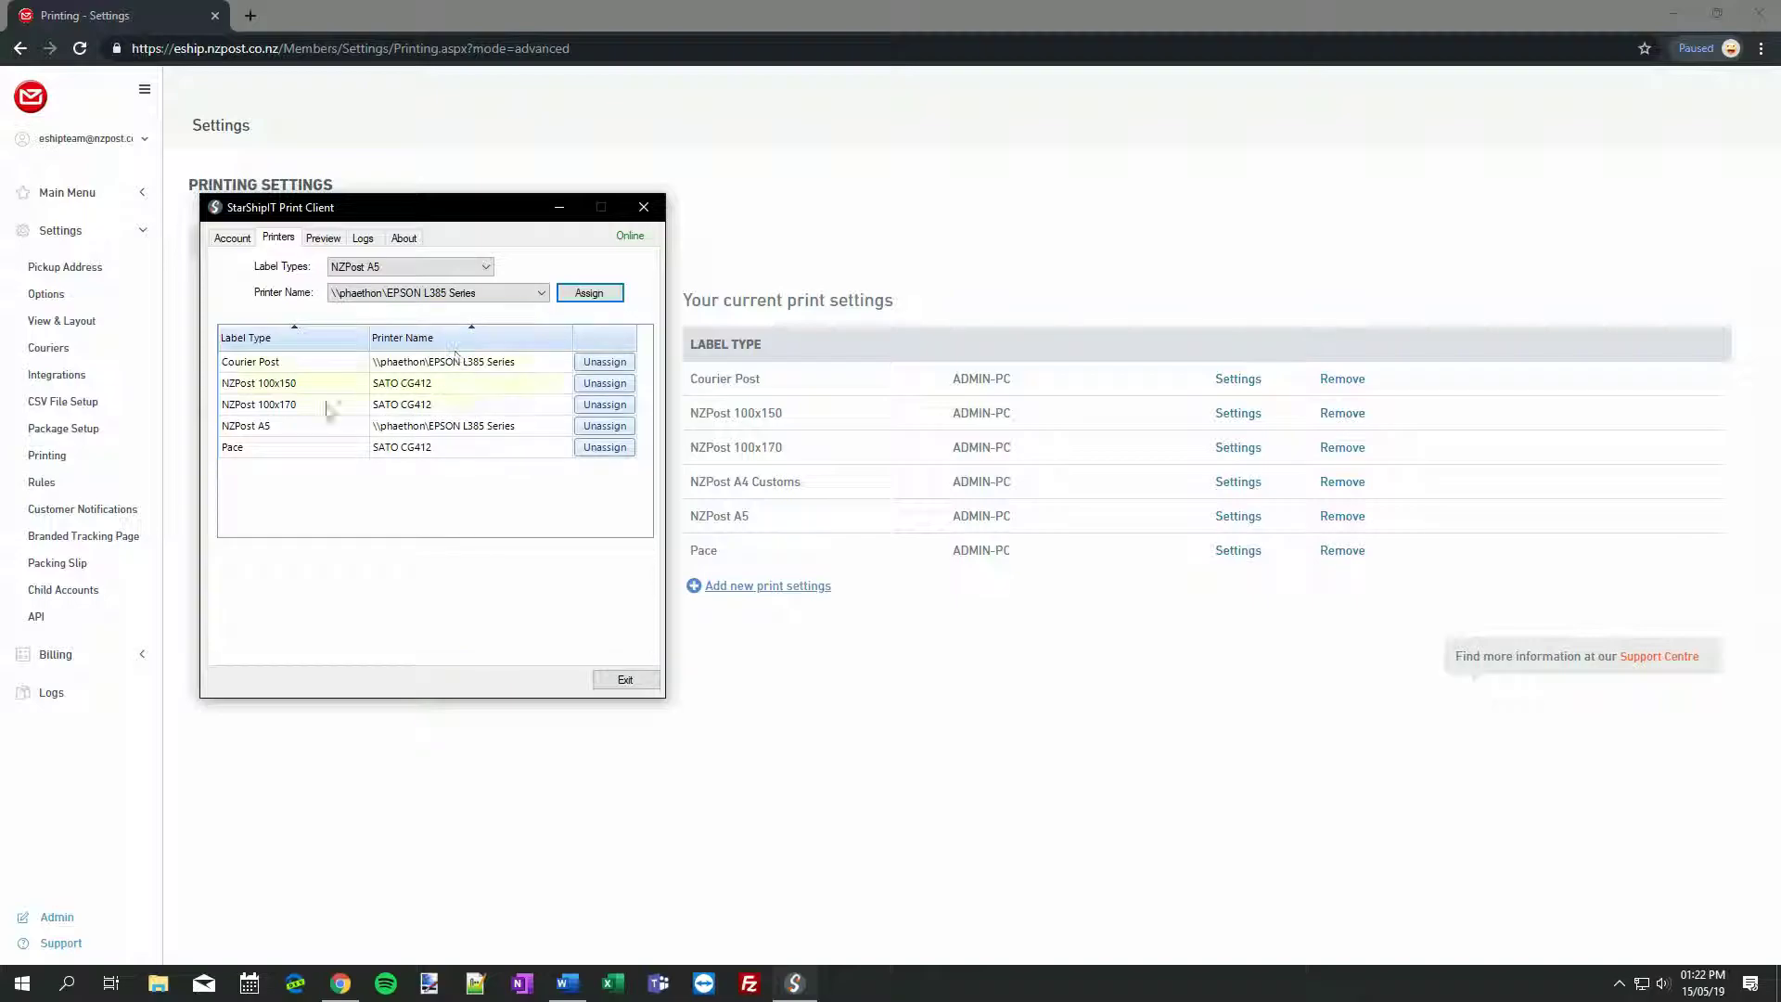
{"action": "left_click", "coordinate": [313, 426]}
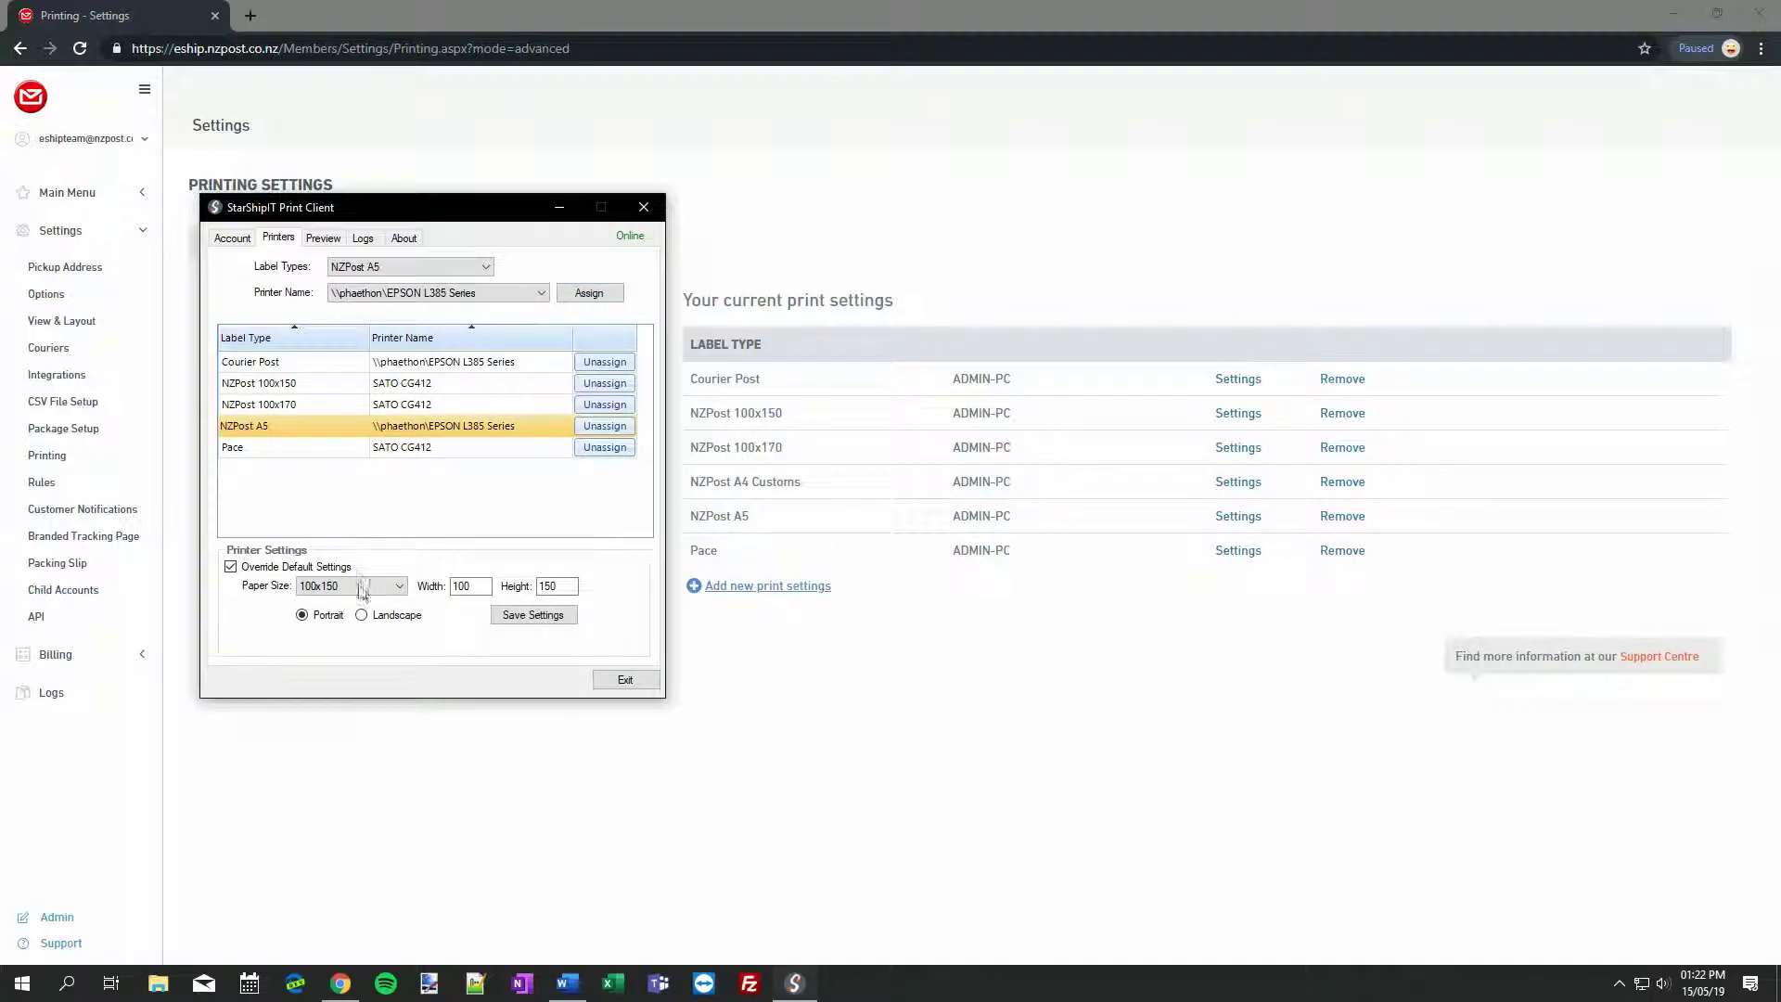
{"action": "left_click", "coordinate": [400, 586]}
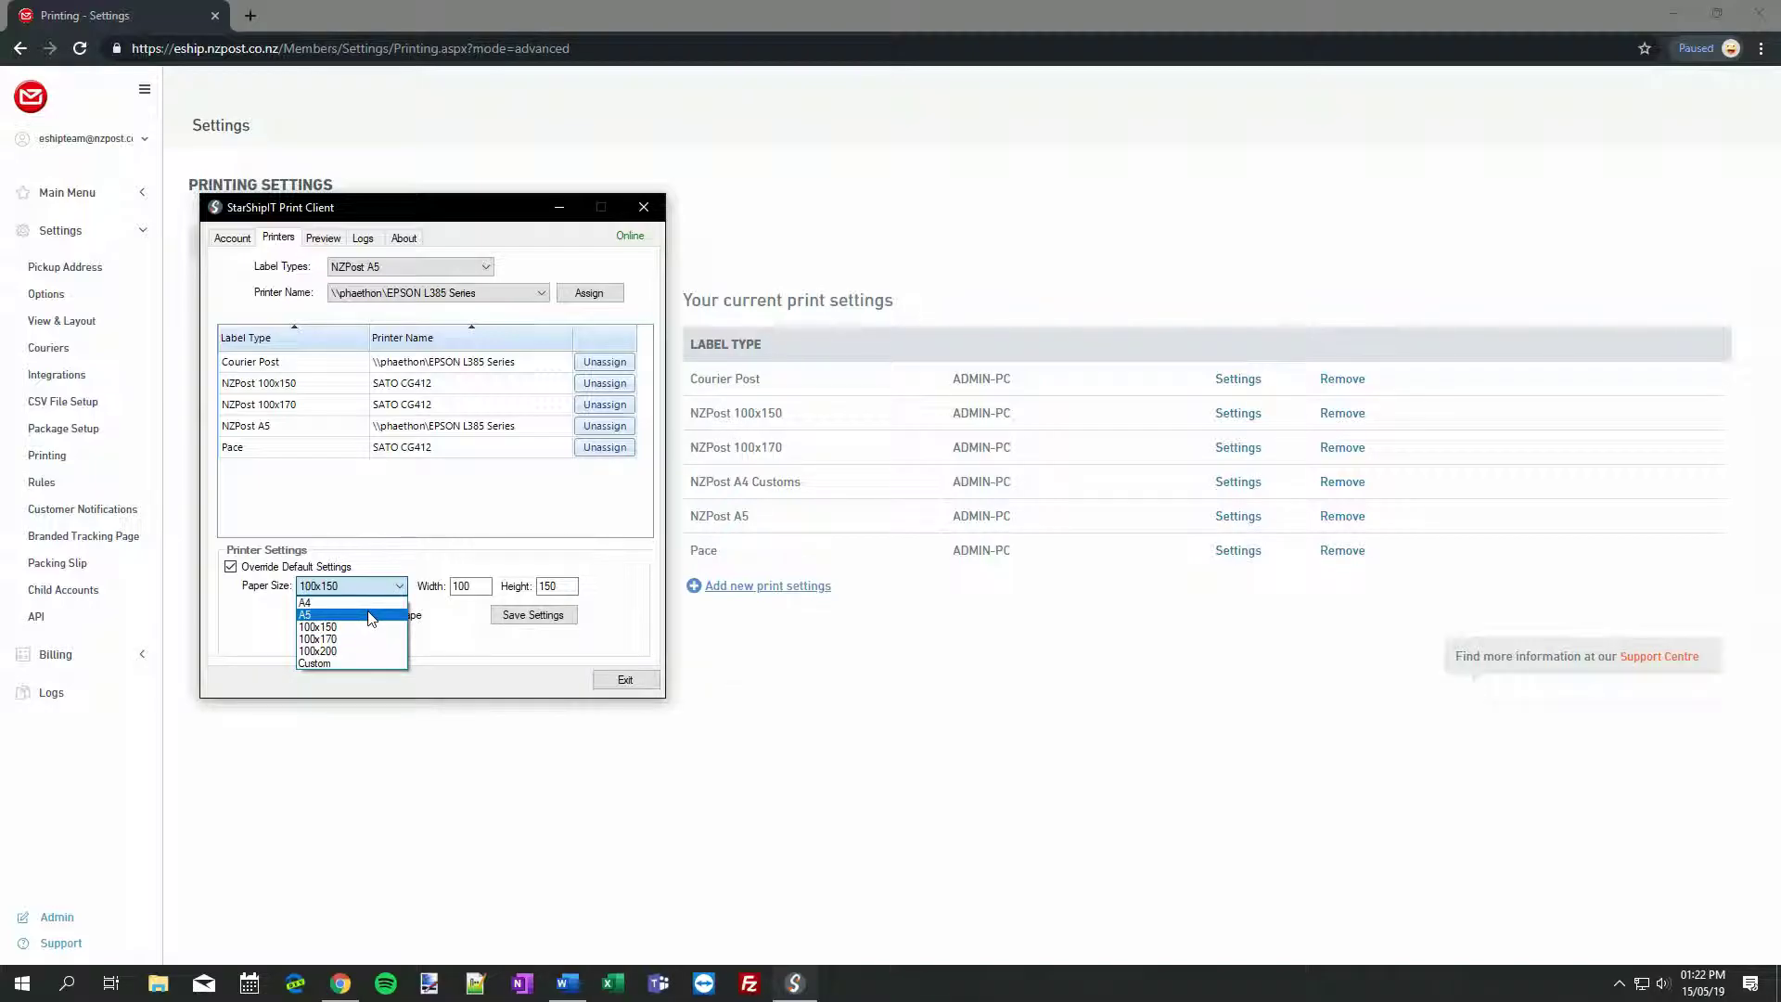
{"action": "left_click", "coordinate": [370, 615]}
{"action": "left_click", "coordinate": [518, 619]}
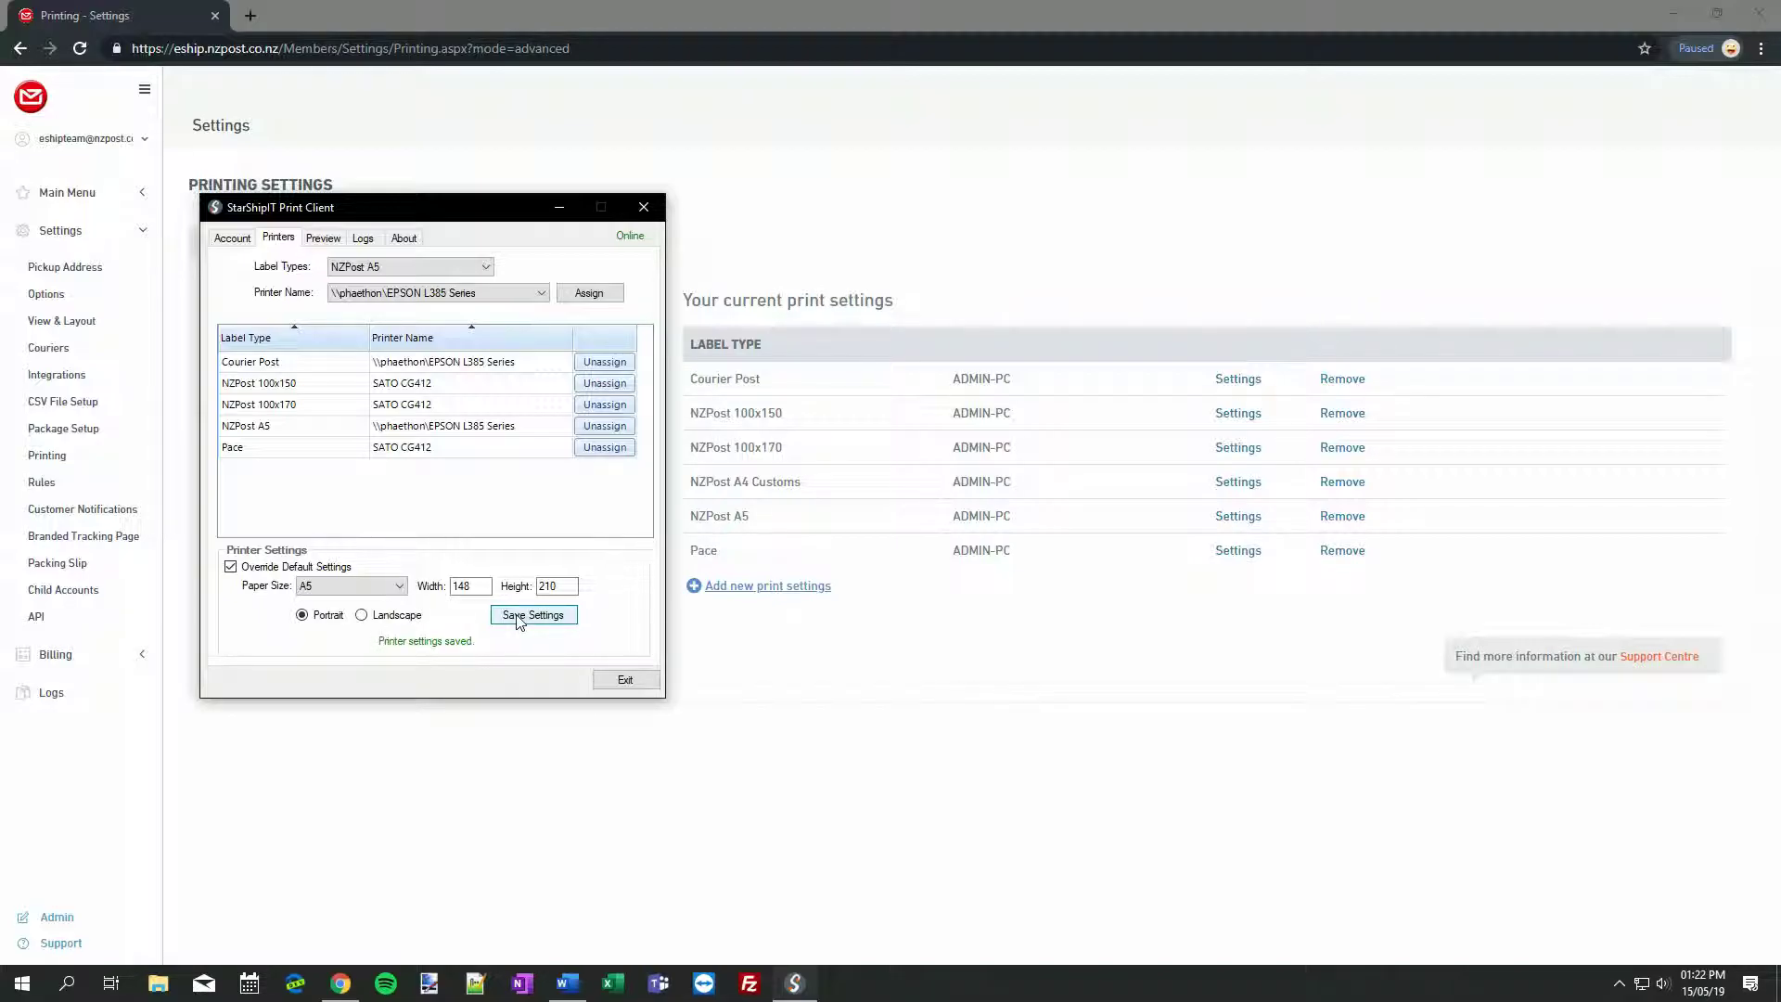
- Assign NZPost A4 Customs labels to the EPSON L385 Series and save with A4 paper size
{"action": "left_click", "coordinate": [445, 267]}
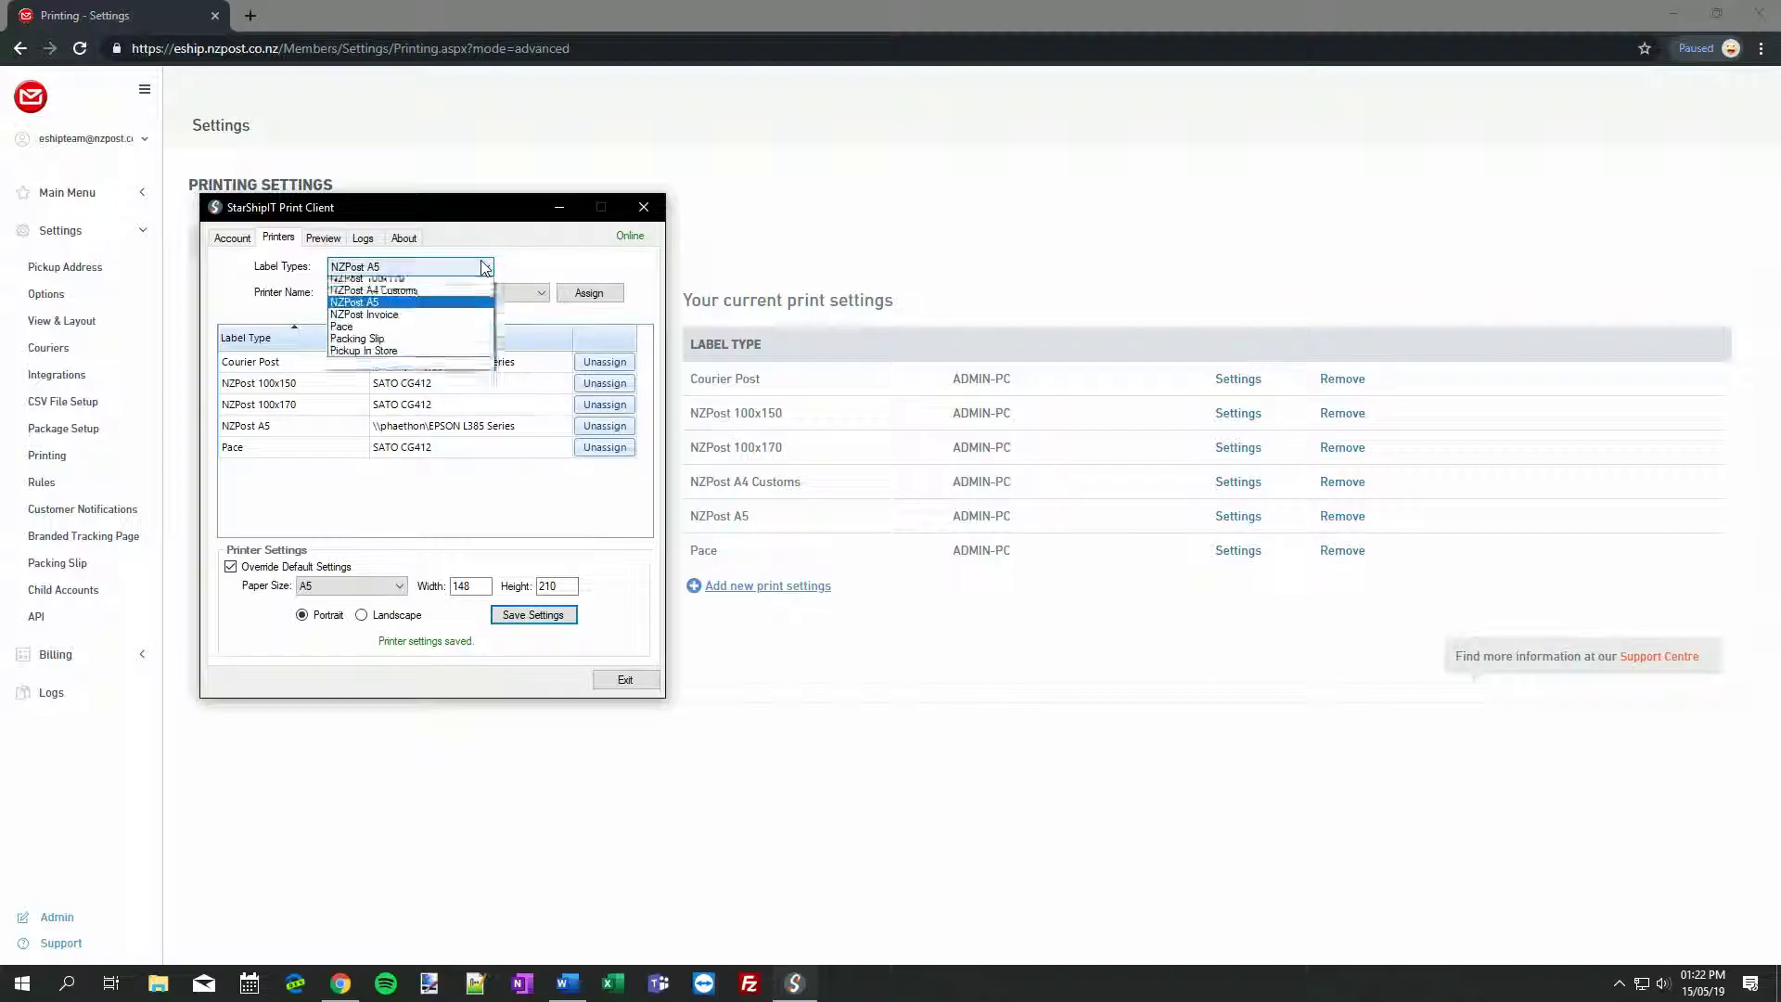
{"action": "left_click", "coordinate": [448, 332]}
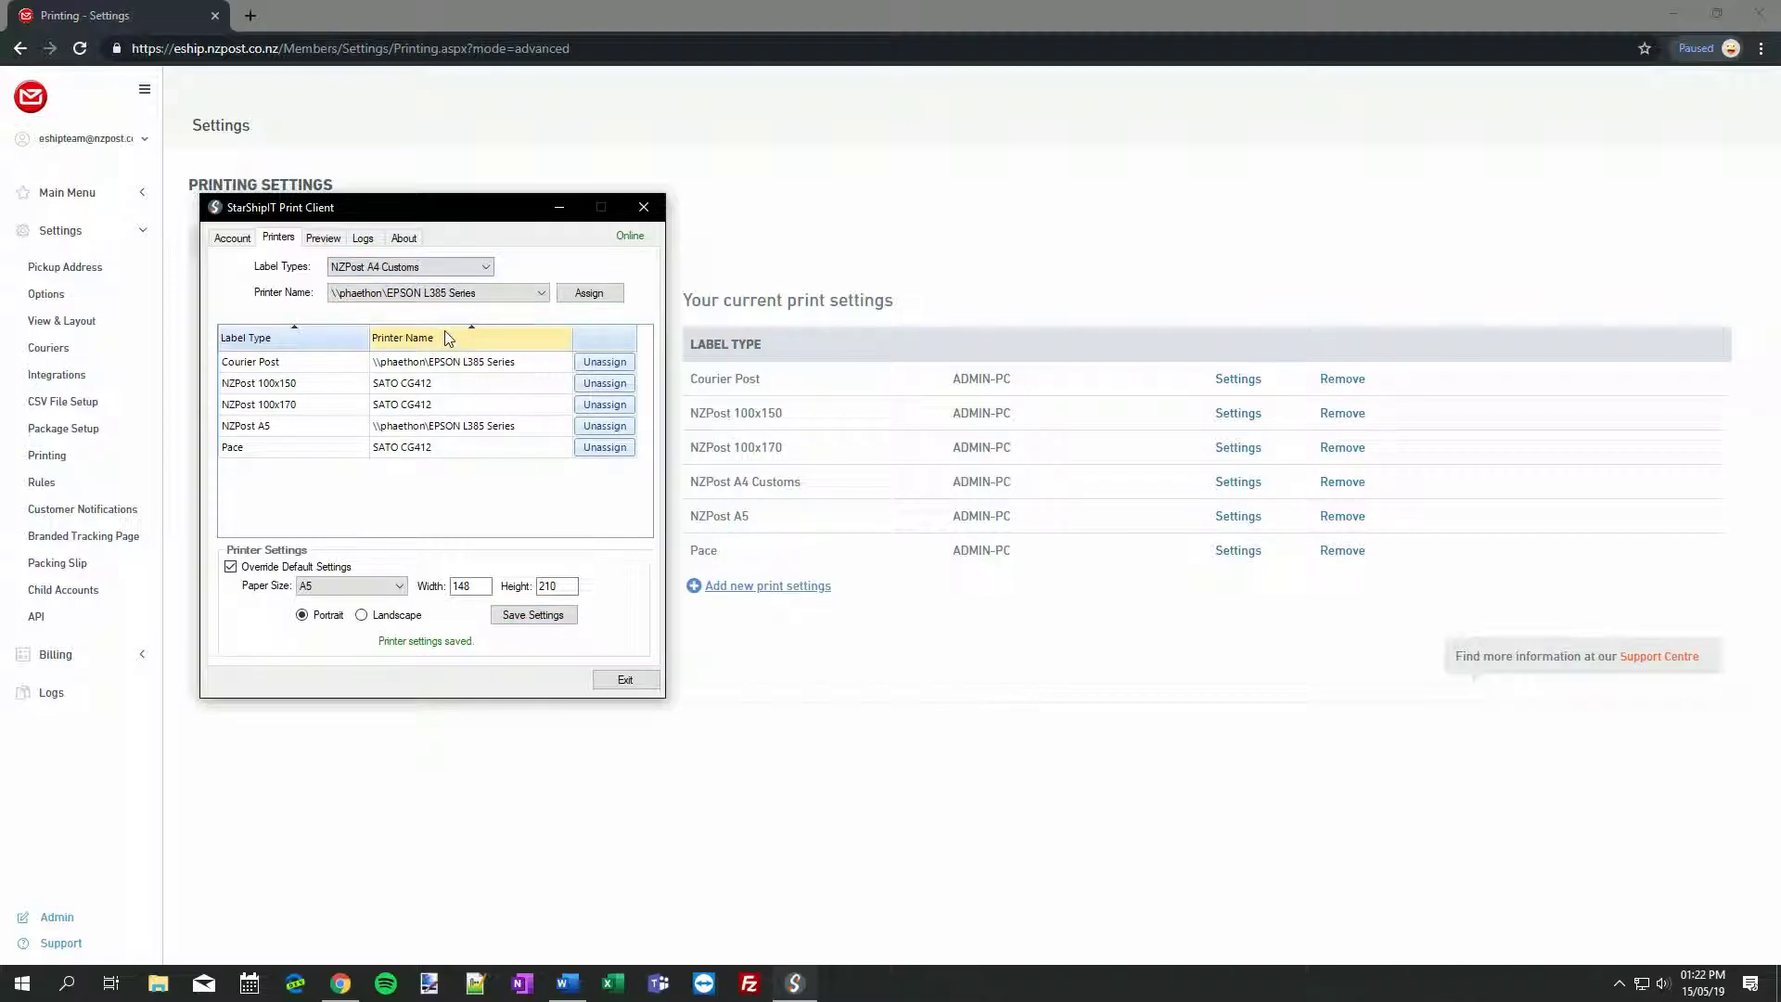
{"action": "left_click", "coordinate": [588, 293]}
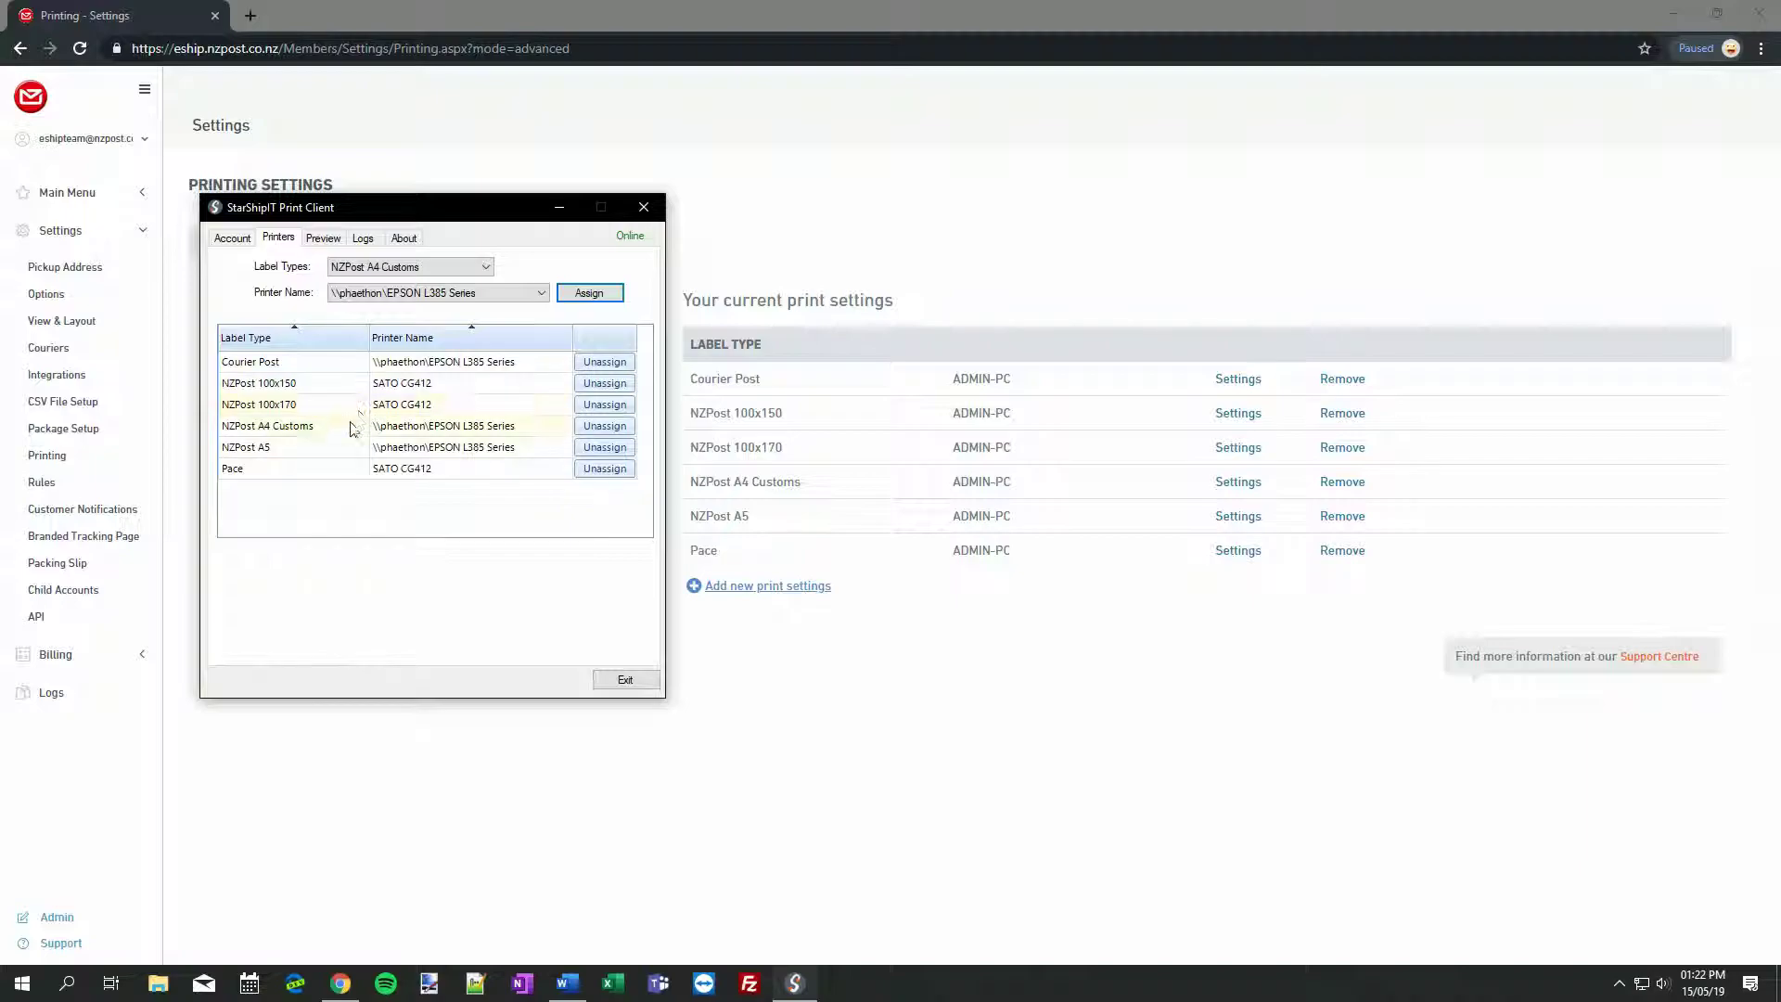
{"action": "left_click", "coordinate": [353, 426]}
{"action": "left_click", "coordinate": [380, 588]}
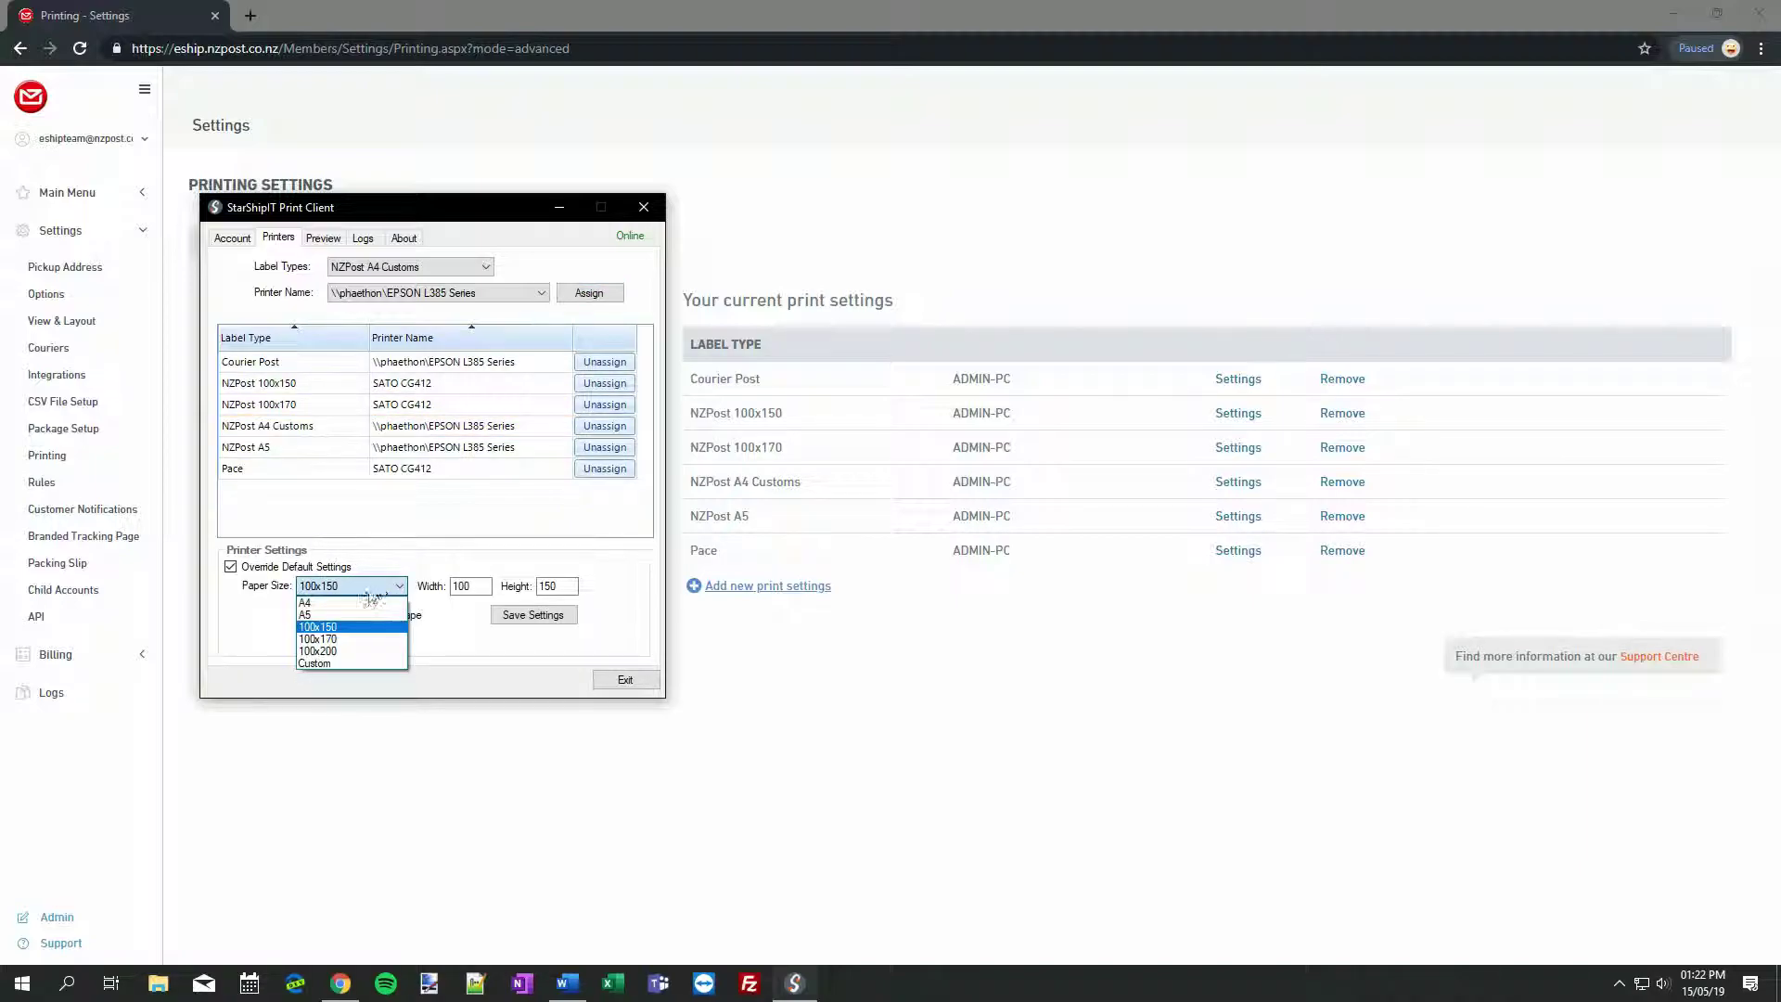
{"action": "left_click", "coordinate": [350, 609]}
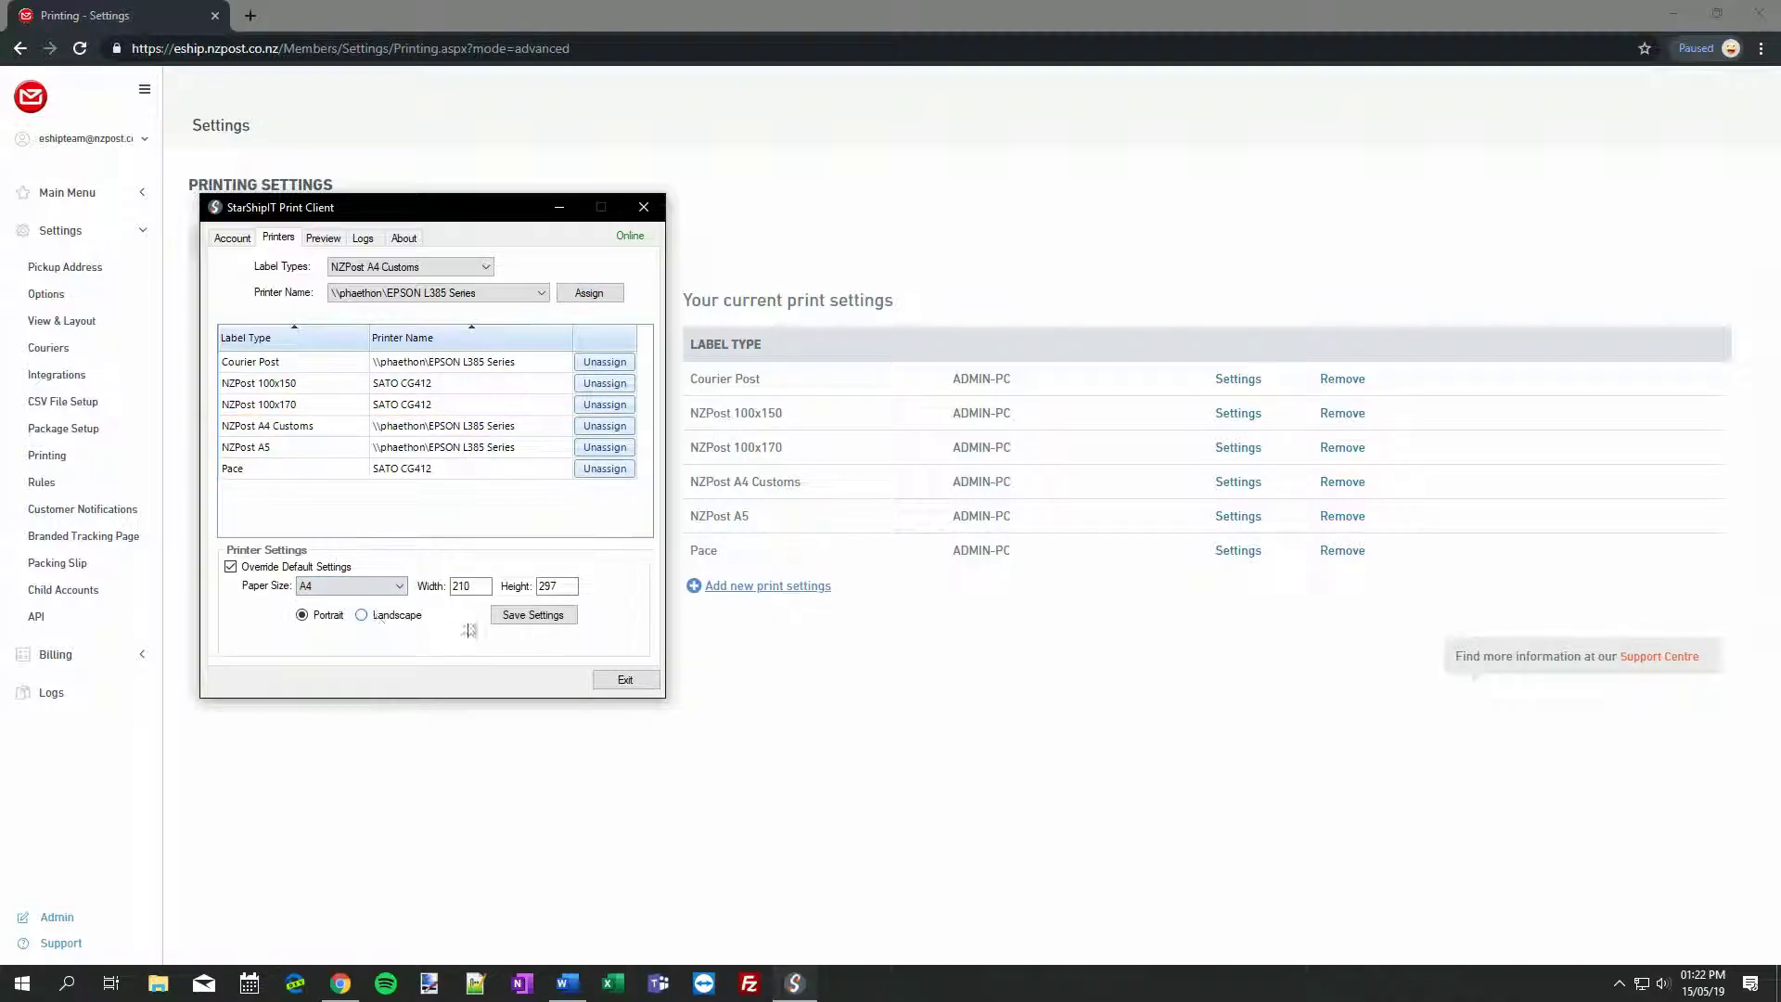
{"action": "left_click", "coordinate": [521, 616]}
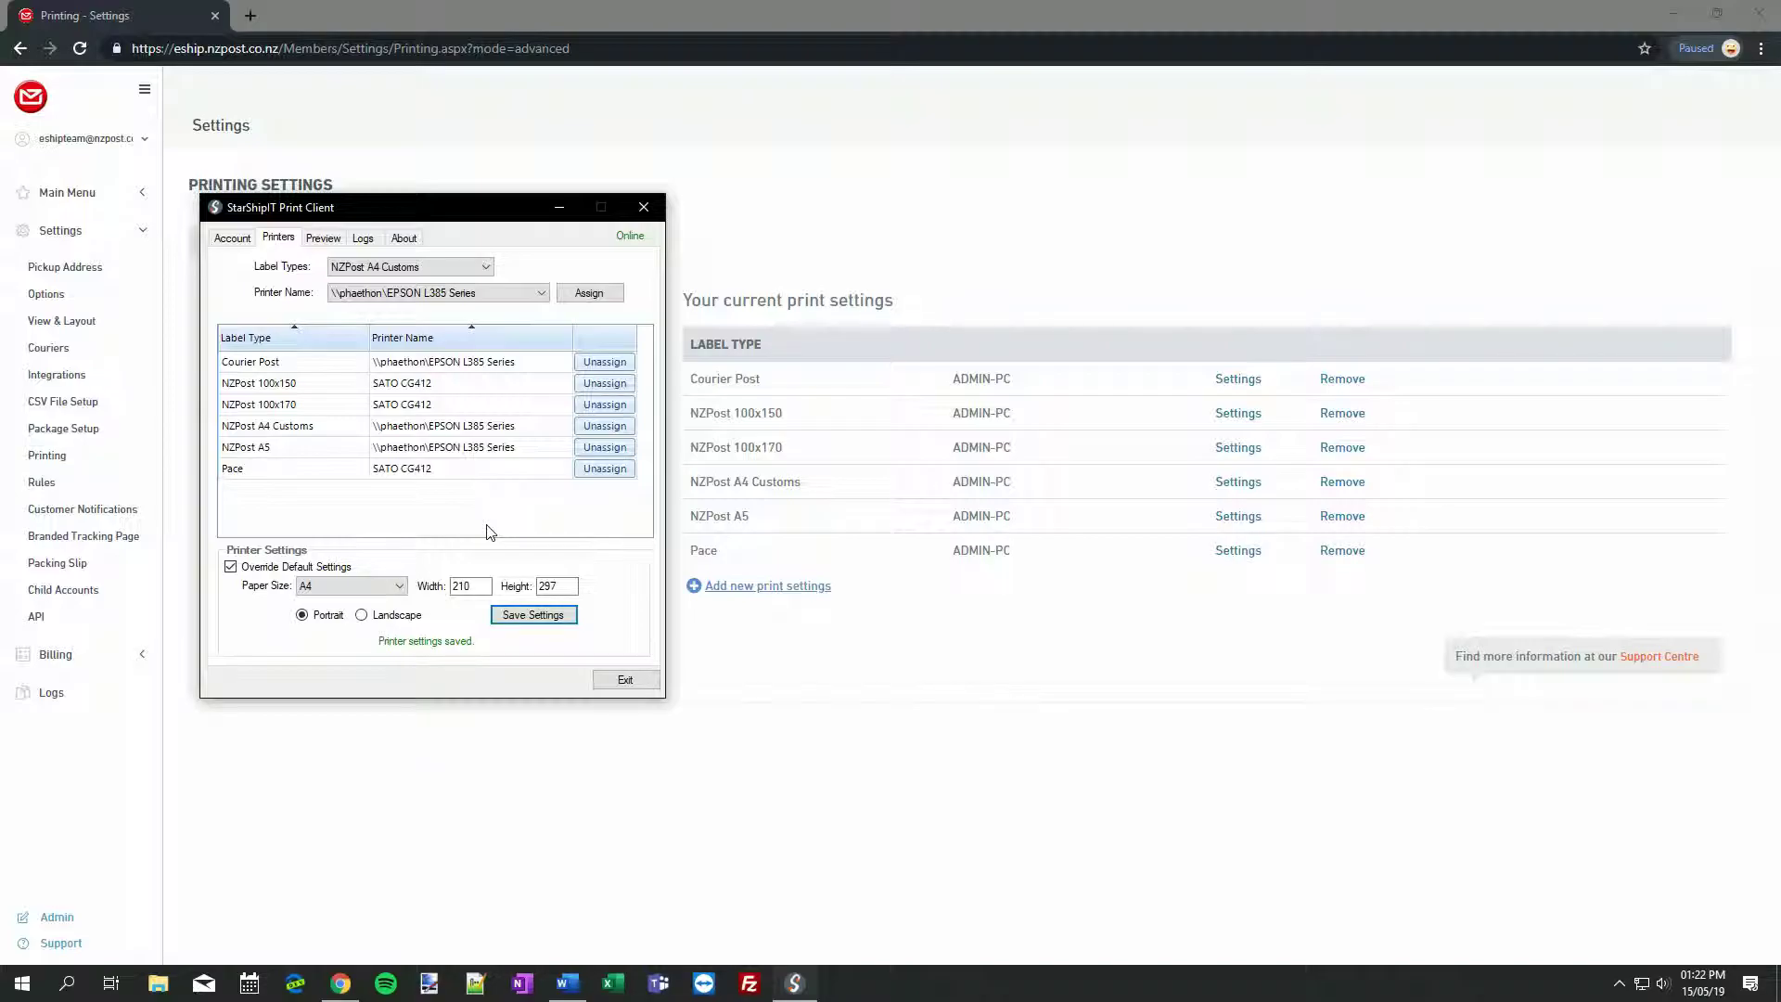